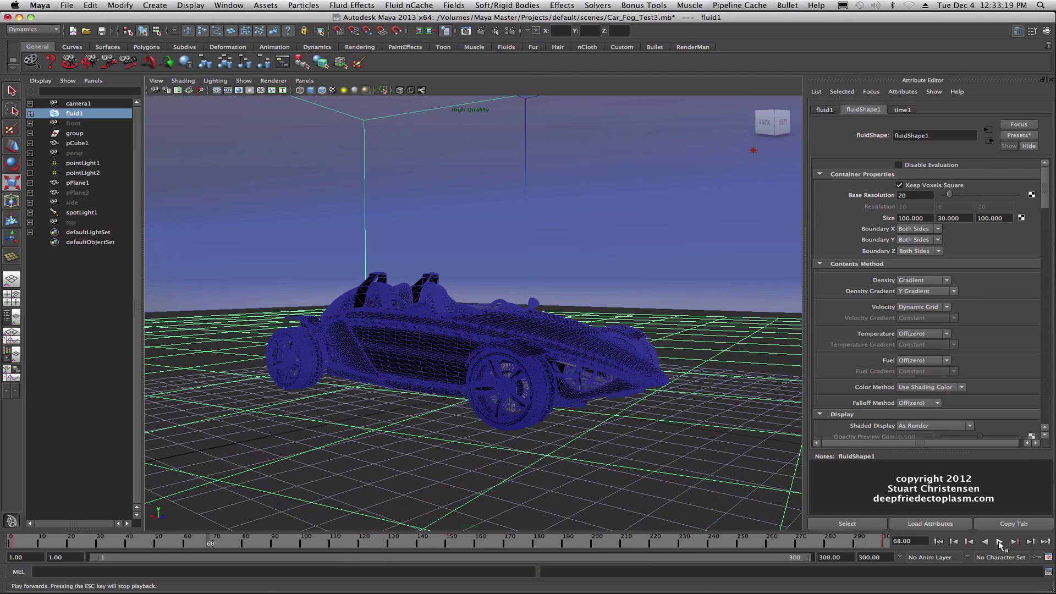
Play the fog animation, stop at frame 96, and move the 1280 x 720 mental ray render window left
{"action": "left_click", "coordinate": [1000, 542]}
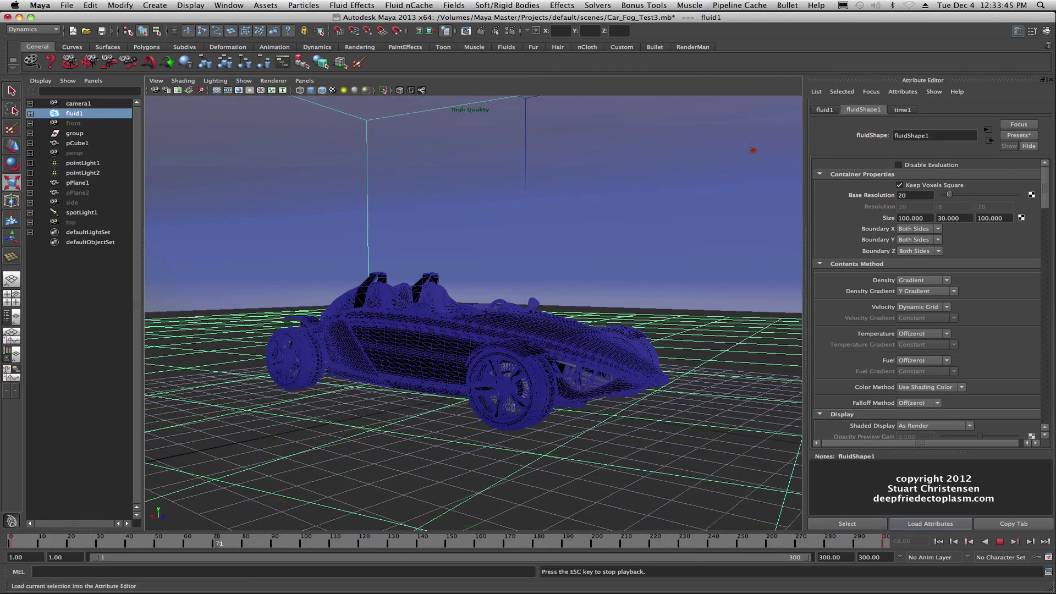
{"action": "left_click", "coordinate": [1000, 541]}
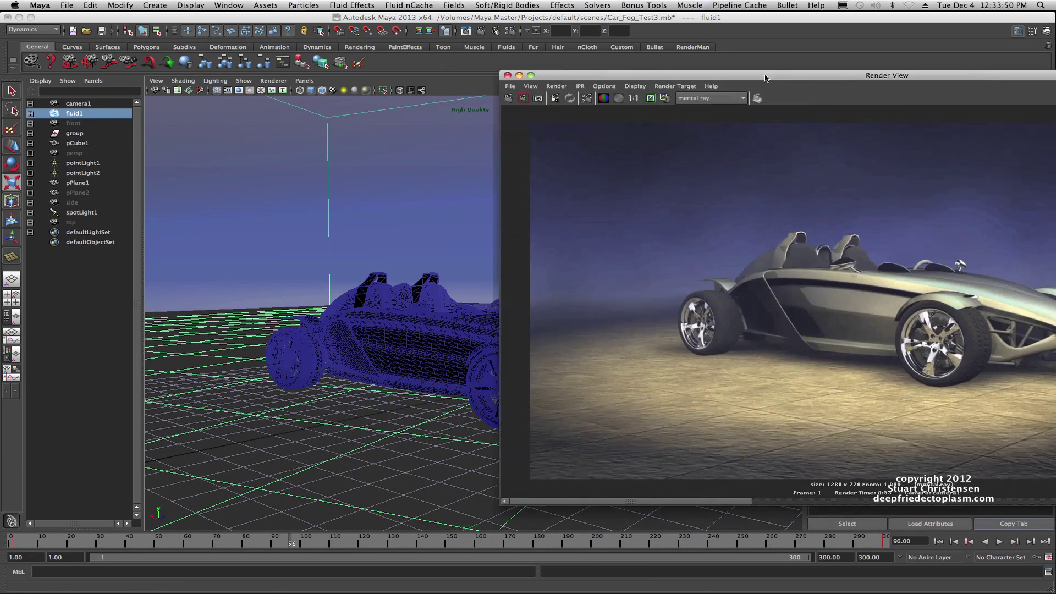
{"action": "left_click_drag", "start_coordinate": [704, 83], "coordinate": [314, 85]}
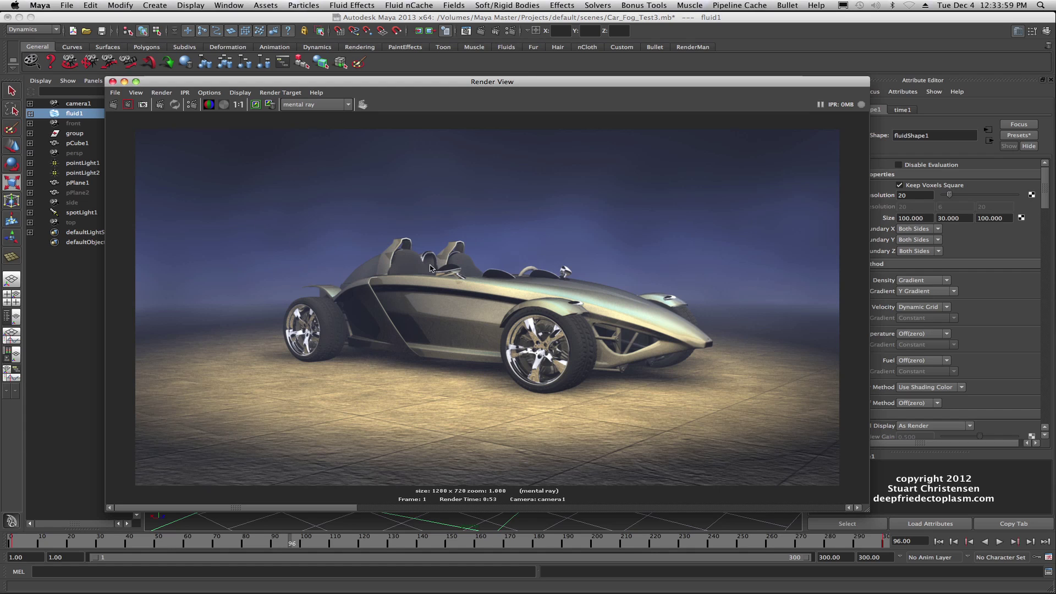
Settle the Render View window into place, then reopen Eric_Keller copy.tif from the Dock in Preview
{"action": "left_click_drag", "start_coordinate": [438, 84], "coordinate": [369, 91]}
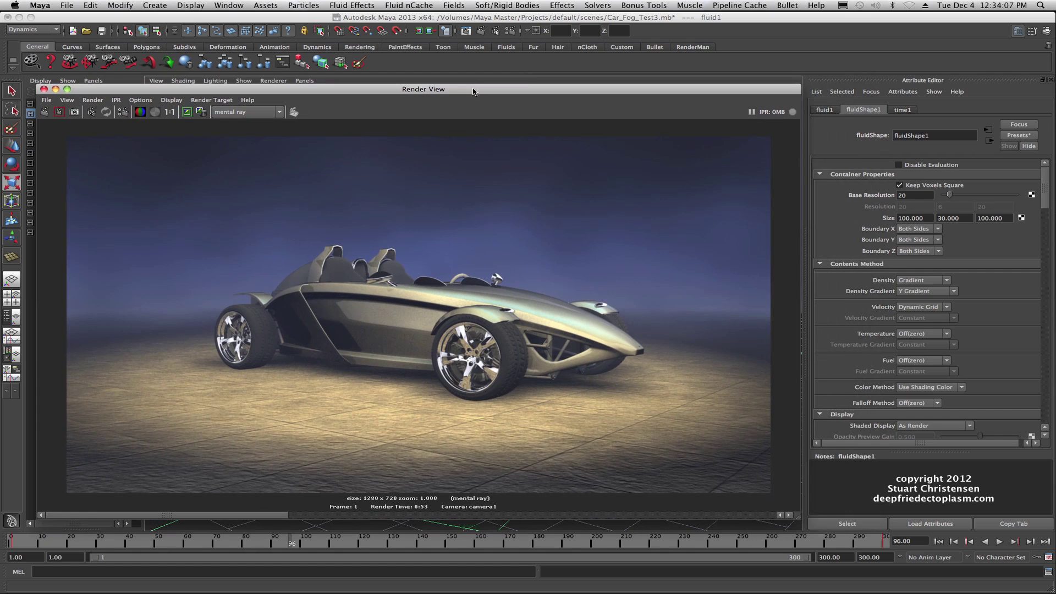
{"action": "left_click_drag", "start_coordinate": [473, 92], "coordinate": [470, 85]}
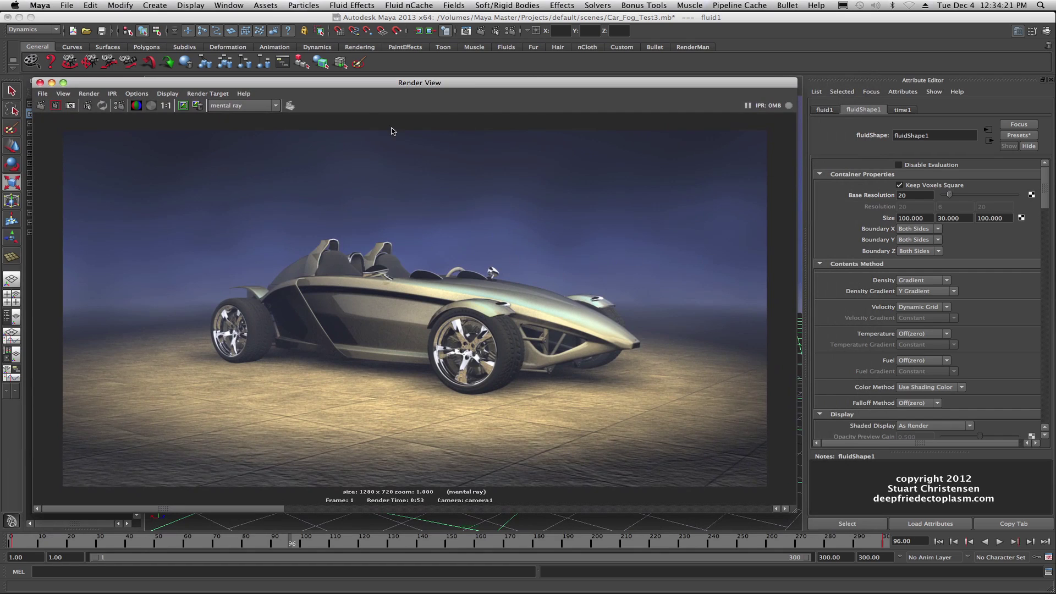
{"action": "left_click_drag", "start_coordinate": [359, 86], "coordinate": [361, 87]}
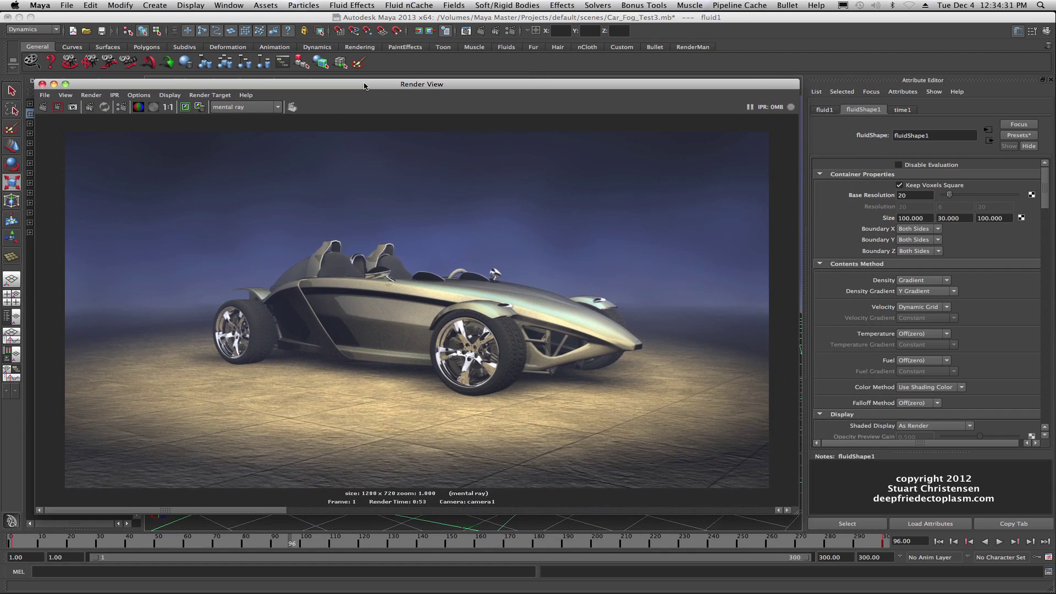
{"action": "left_click_drag", "start_coordinate": [364, 85], "coordinate": [365, 87]}
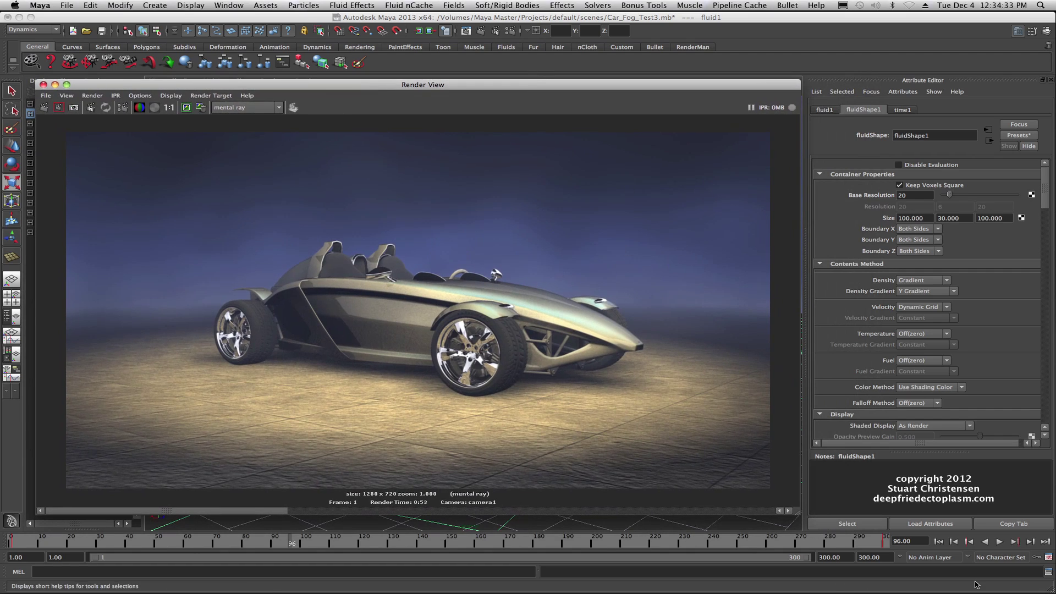
{"action": "left_click", "coordinate": [1015, 582]}
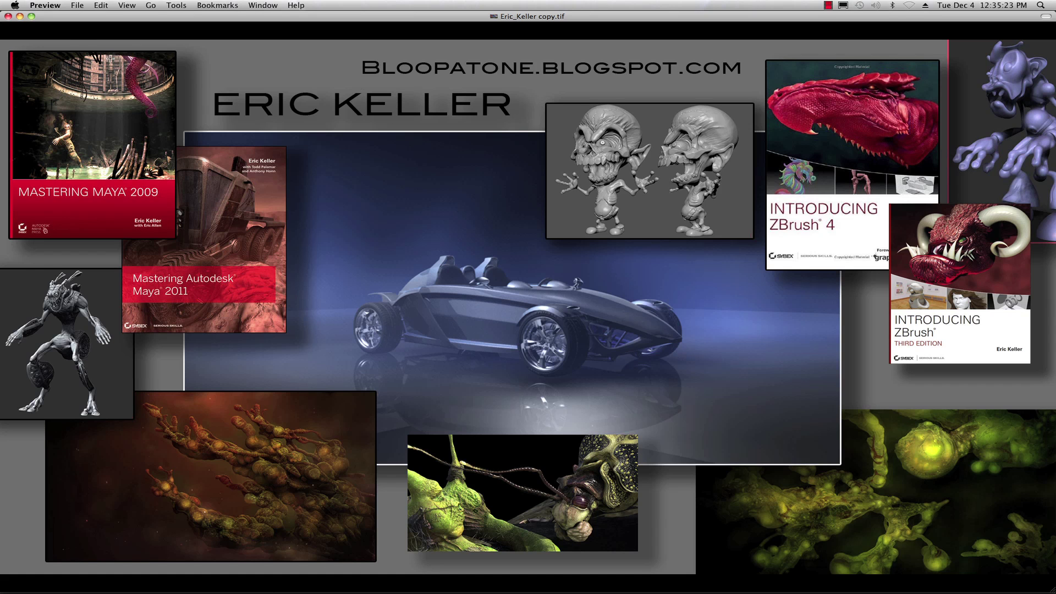
Minimize the Eric_Keller copy.tif Preview window to the Dock
{"action": "left_click", "coordinate": [20, 16]}
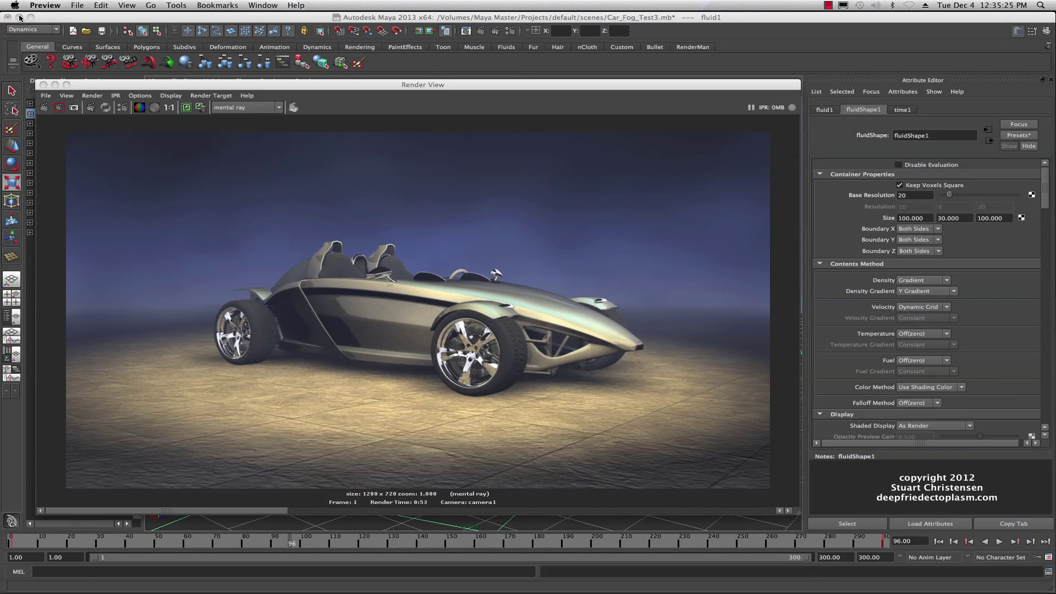
Bring the Render View forward, browse the stored car renders, then slide it off screen right
{"action": "left_click", "coordinate": [254, 85]}
{"action": "left_click_drag", "start_coordinate": [254, 86], "coordinate": [256, 83]}
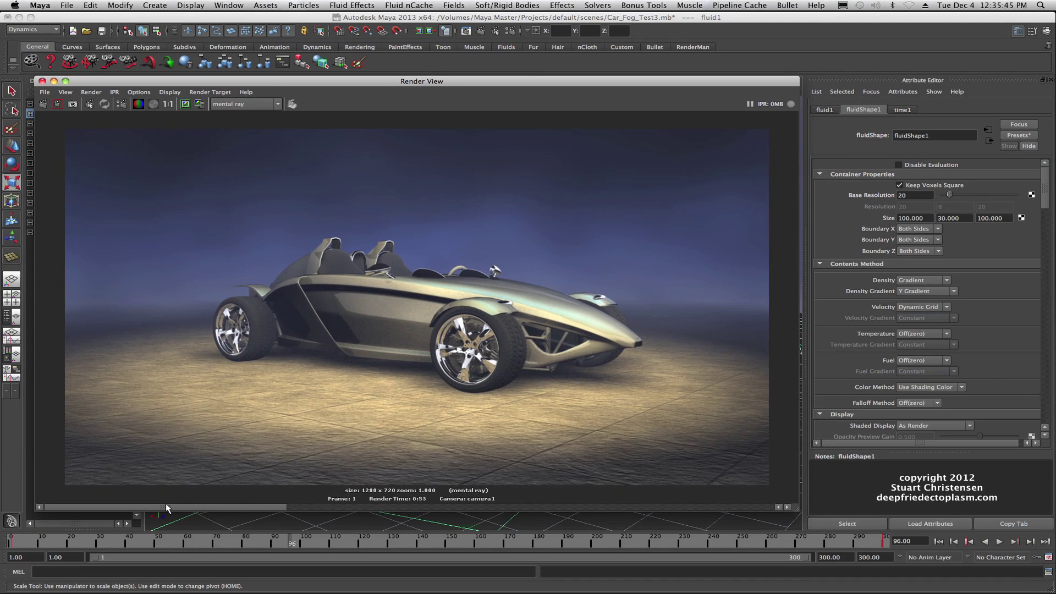
{"action": "left_click", "coordinate": [324, 507]}
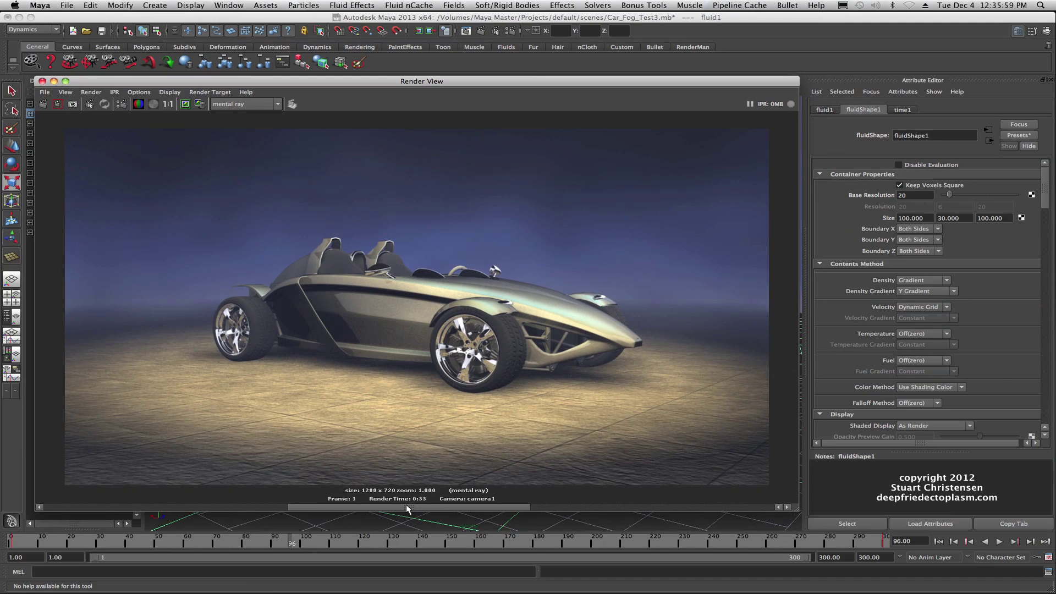
{"action": "left_click_drag", "start_coordinate": [408, 509], "coordinate": [170, 516]}
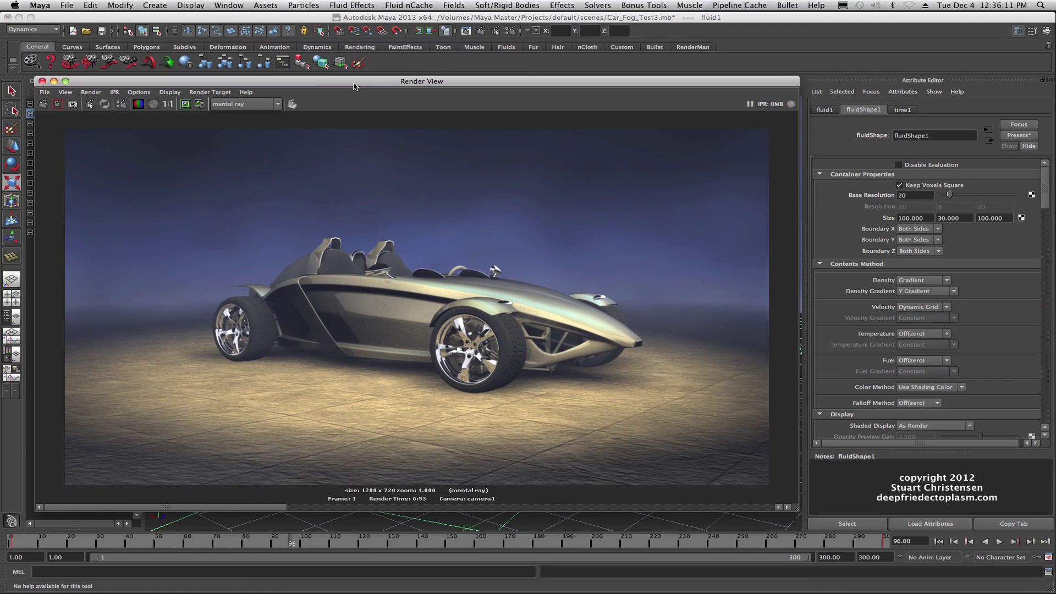
{"action": "left_click_drag", "start_coordinate": [354, 85], "coordinate": [1050, 88]}
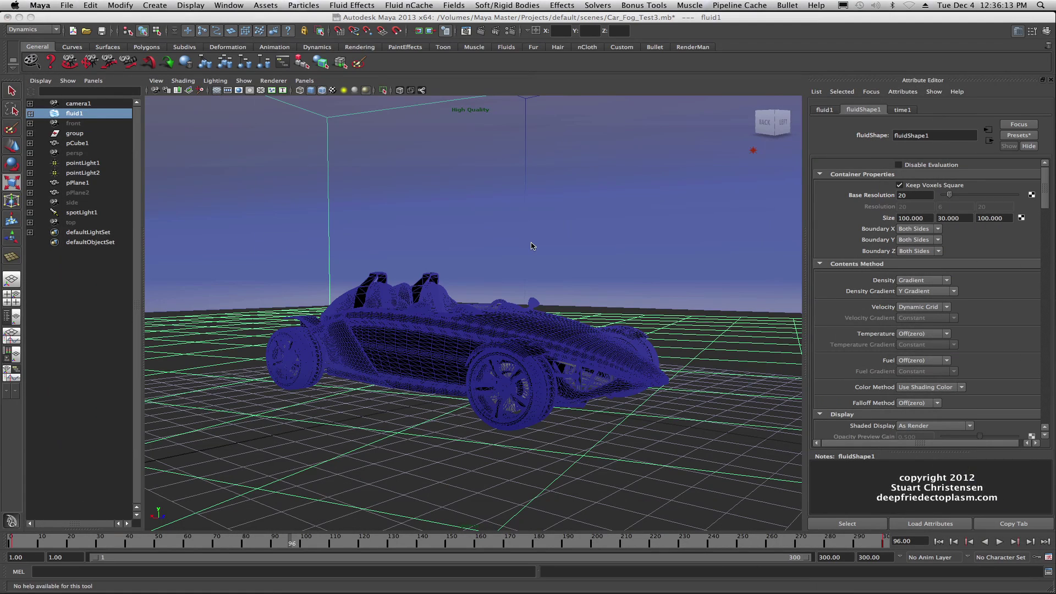
Frame and orbit around the fluid1 fog container, then delete it, leaving only the car
{"action": "key", "text": "r"}
{"action": "key", "text": "f"}
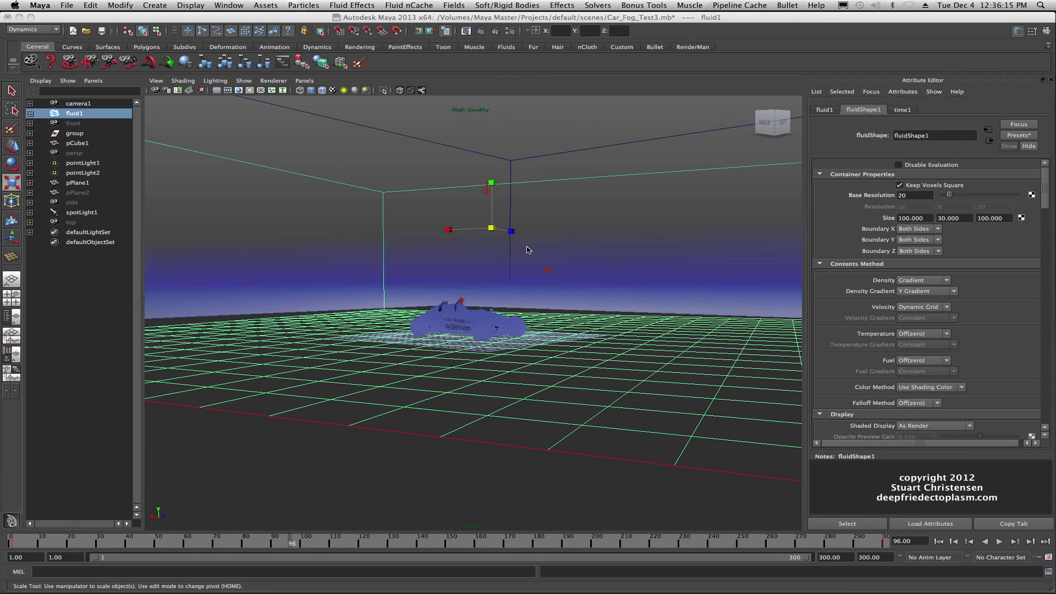
{"action": "left_click_drag", "start_coordinate": [528, 274], "coordinate": [504, 303], "text": "alt"}
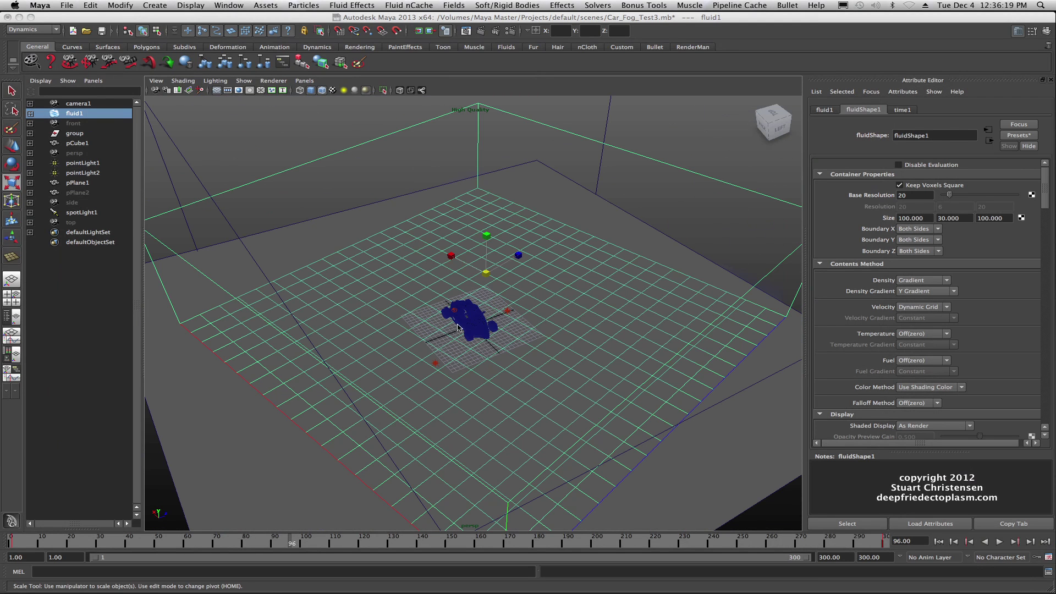
{"action": "scroll", "coordinate": [468, 286], "scroll_direction": "up", "scroll_amount": 2}
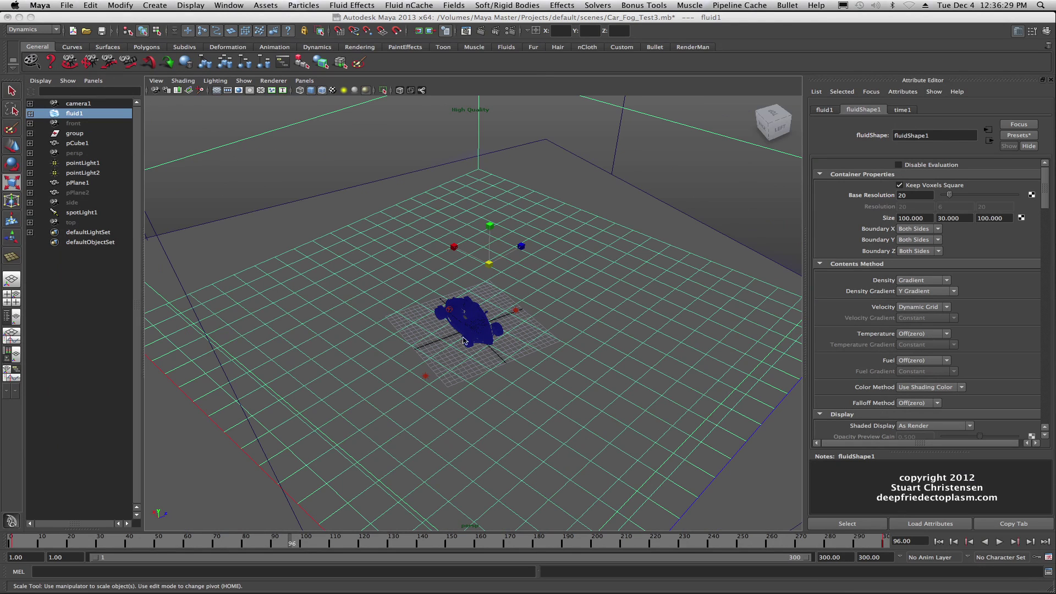
{"action": "left_click_drag", "start_coordinate": [466, 345], "coordinate": [512, 343], "text": "alt"}
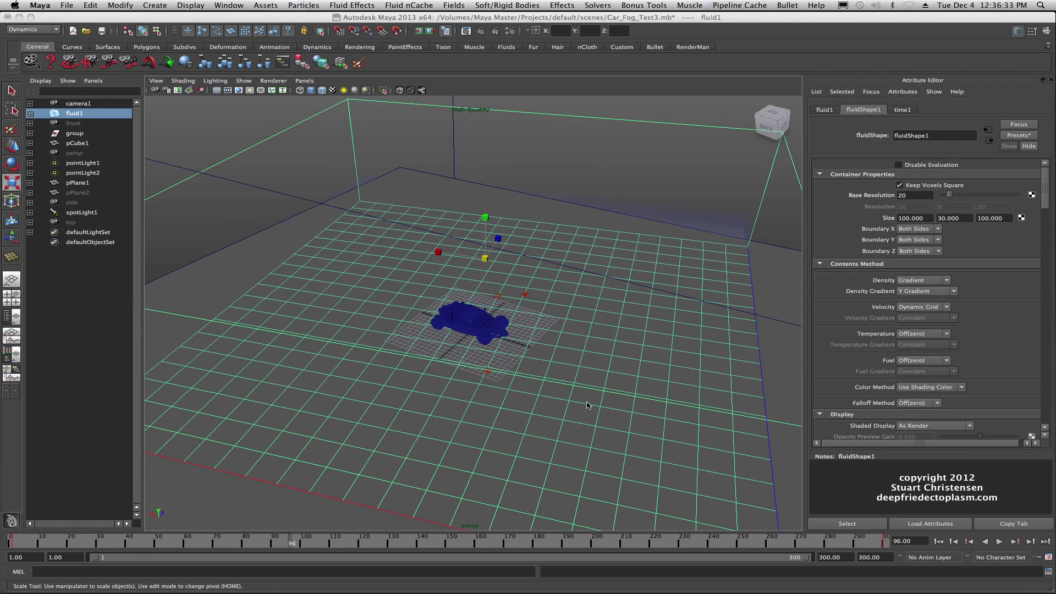
{"action": "left_click_drag", "start_coordinate": [587, 406], "coordinate": [589, 378], "text": "alt"}
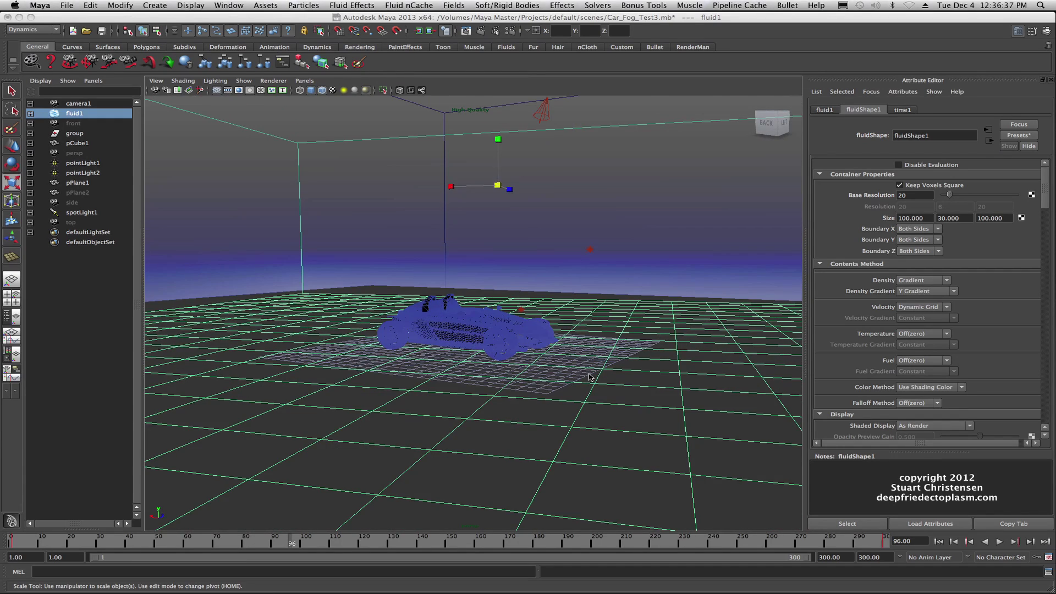
{"action": "right_click_drag", "start_coordinate": [590, 378], "coordinate": [595, 374], "text": "alt"}
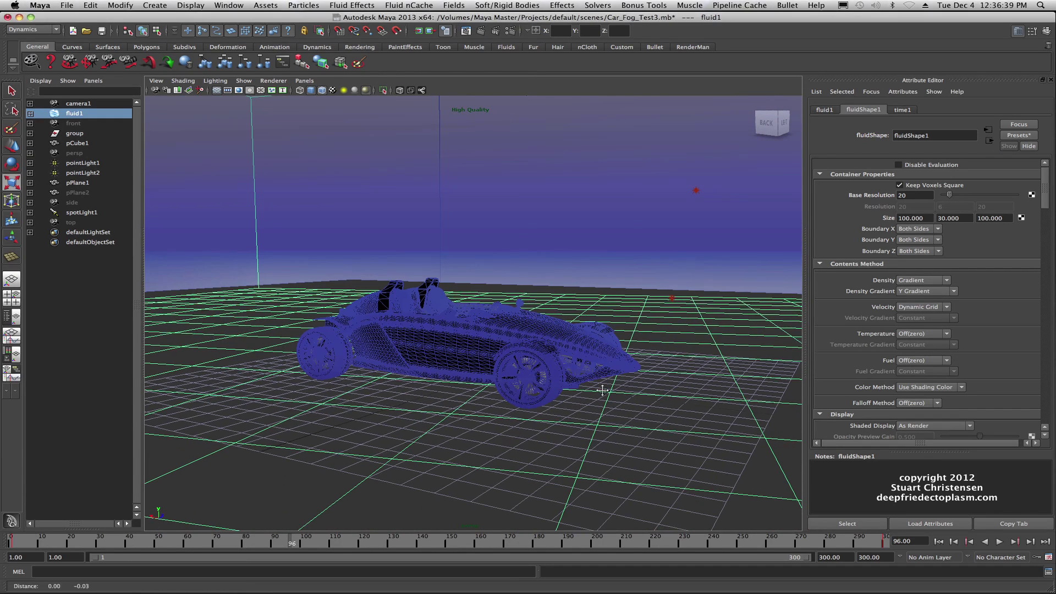
{"action": "left_click_drag", "start_coordinate": [226, 385], "coordinate": [200, 205], "text": "alt"}
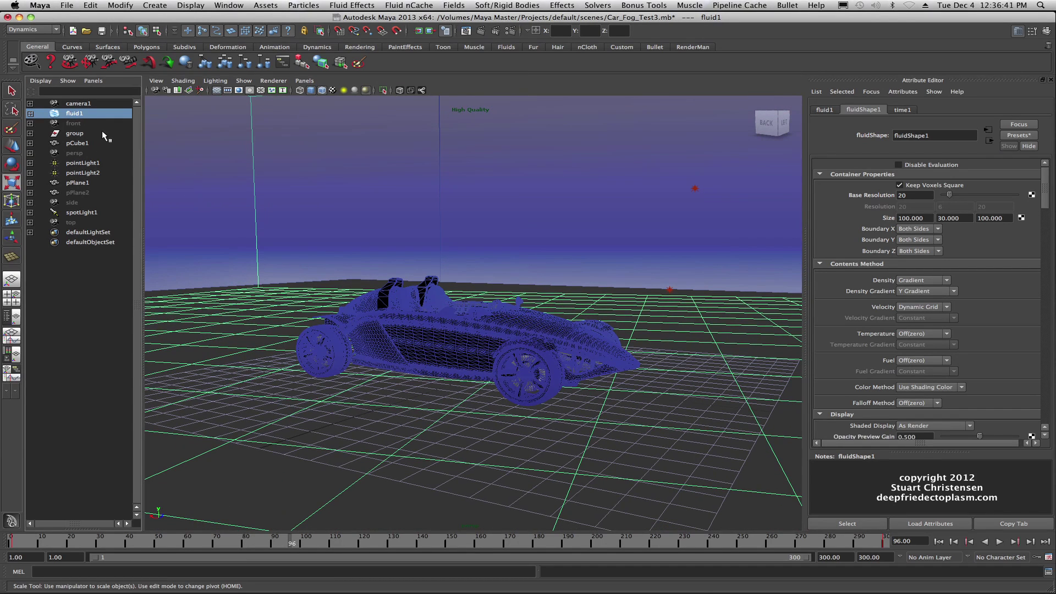
{"action": "key", "text": "Delete"}
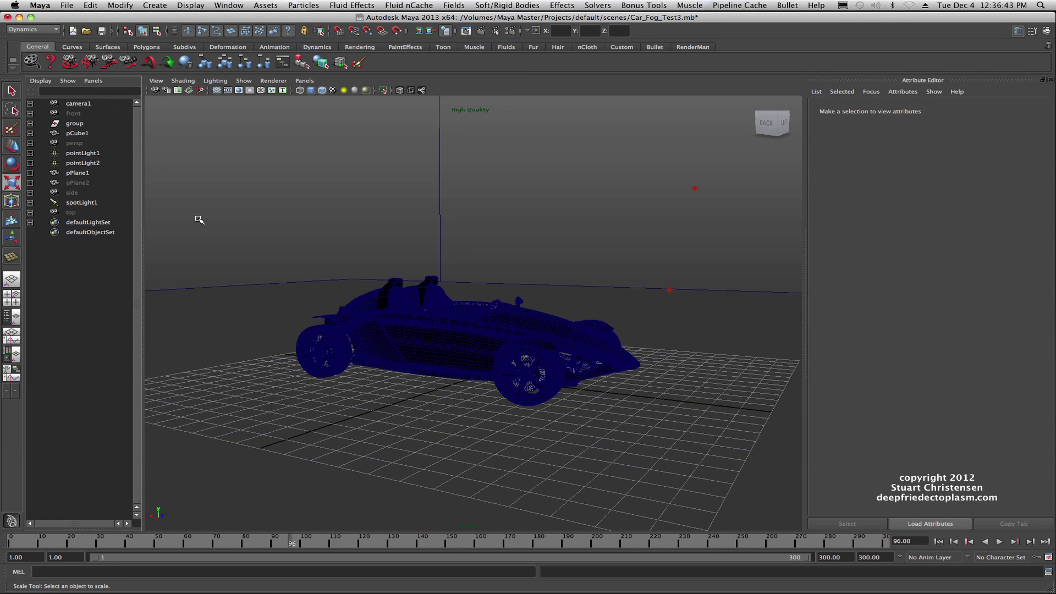
Redo the previous render so the car renders without fog
{"action": "scroll", "coordinate": [236, 292], "scroll_direction": "down", "scroll_amount": 10}
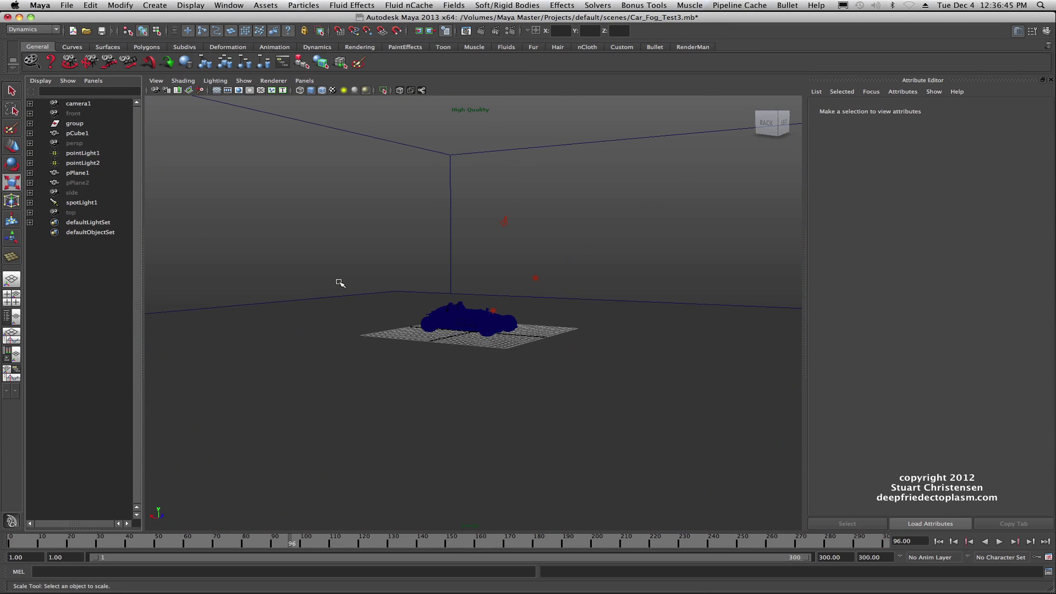
{"action": "scroll", "coordinate": [341, 282], "scroll_direction": "up", "scroll_amount": 12}
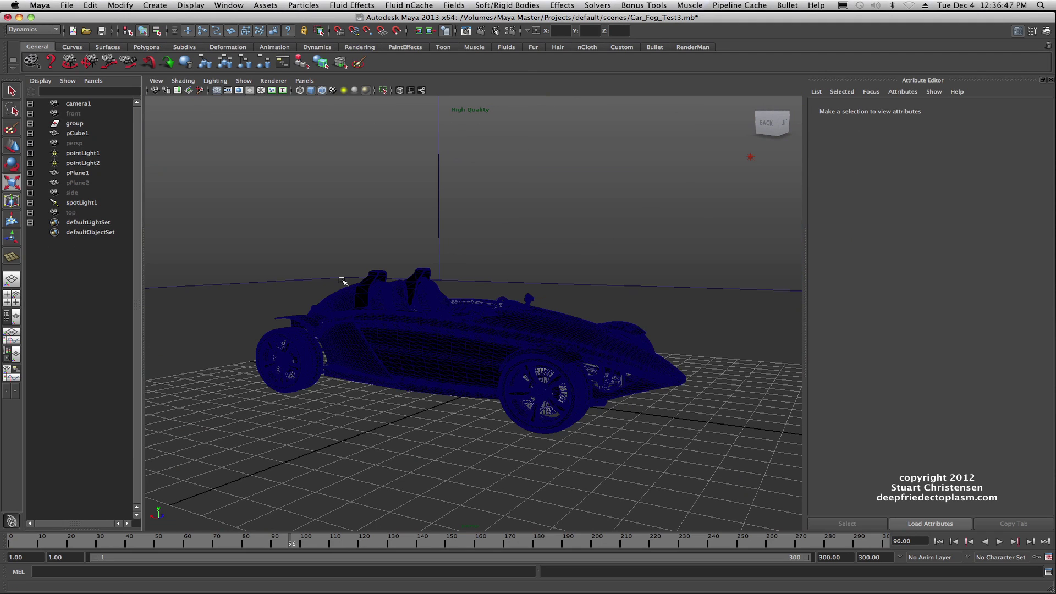
{"action": "scroll", "coordinate": [342, 282], "scroll_direction": "up", "scroll_amount": 3}
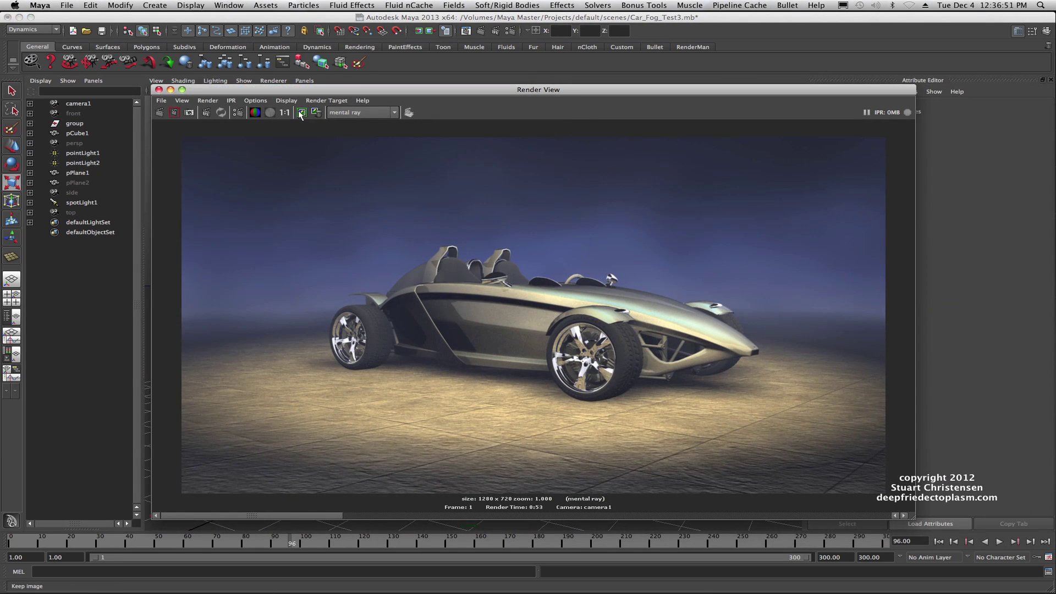
{"action": "left_click", "coordinate": [159, 112]}
{"action": "left_click_drag", "start_coordinate": [240, 91], "coordinate": [201, 86]}
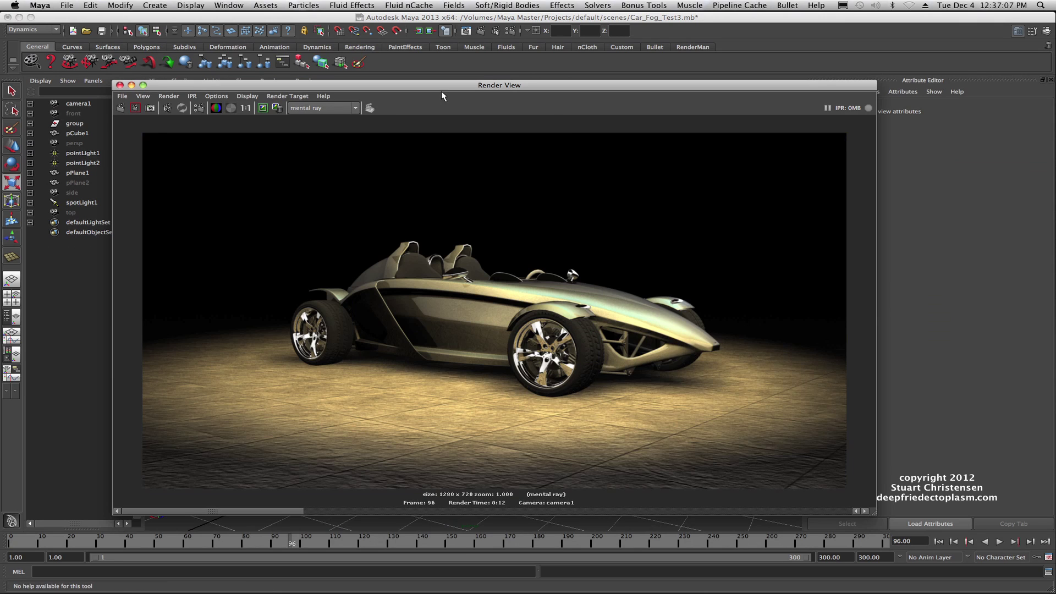
{"action": "left_click_drag", "start_coordinate": [442, 90], "coordinate": [464, 107]}
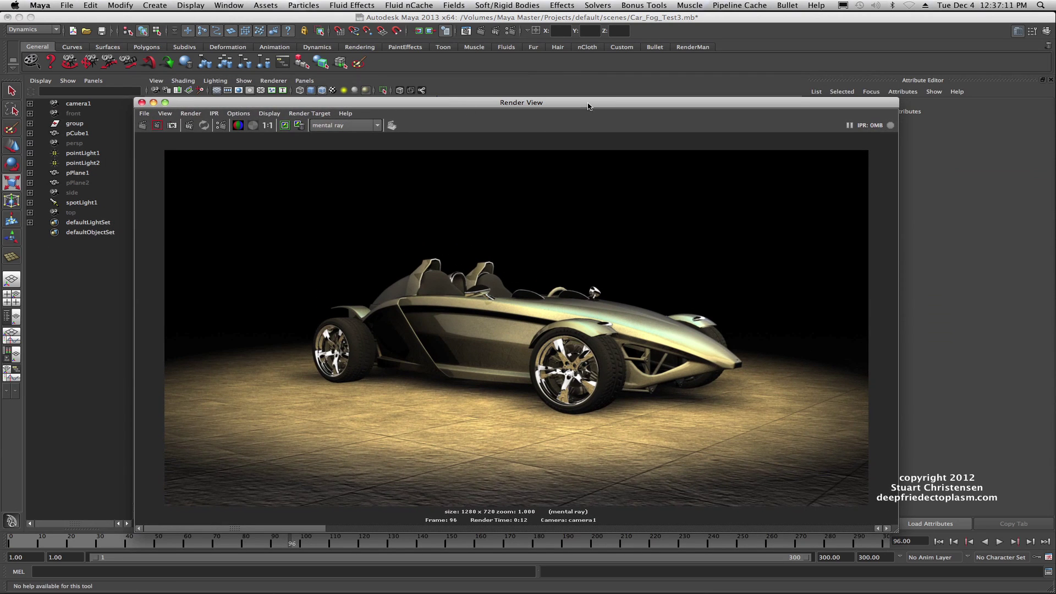
{"action": "left_click_drag", "start_coordinate": [587, 105], "coordinate": [571, 104]}
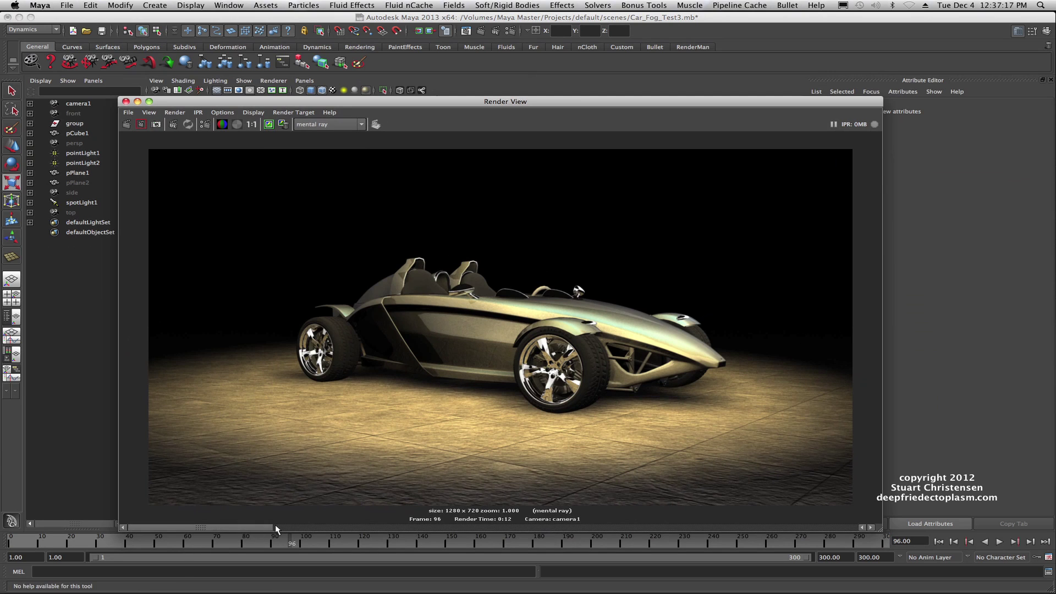
Scroll the Render View image history to compare the fogless and foggy car renders
{"action": "left_click", "coordinate": [349, 528]}
{"action": "left_click_drag", "start_coordinate": [388, 530], "coordinate": [418, 531]}
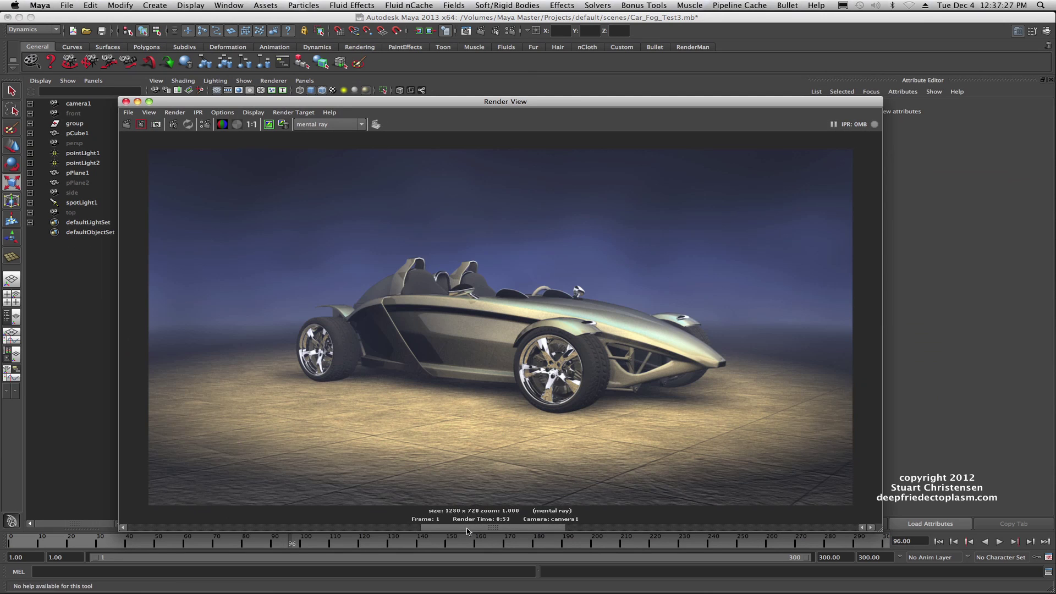
{"action": "left_click_drag", "start_coordinate": [432, 531], "coordinate": [221, 536]}
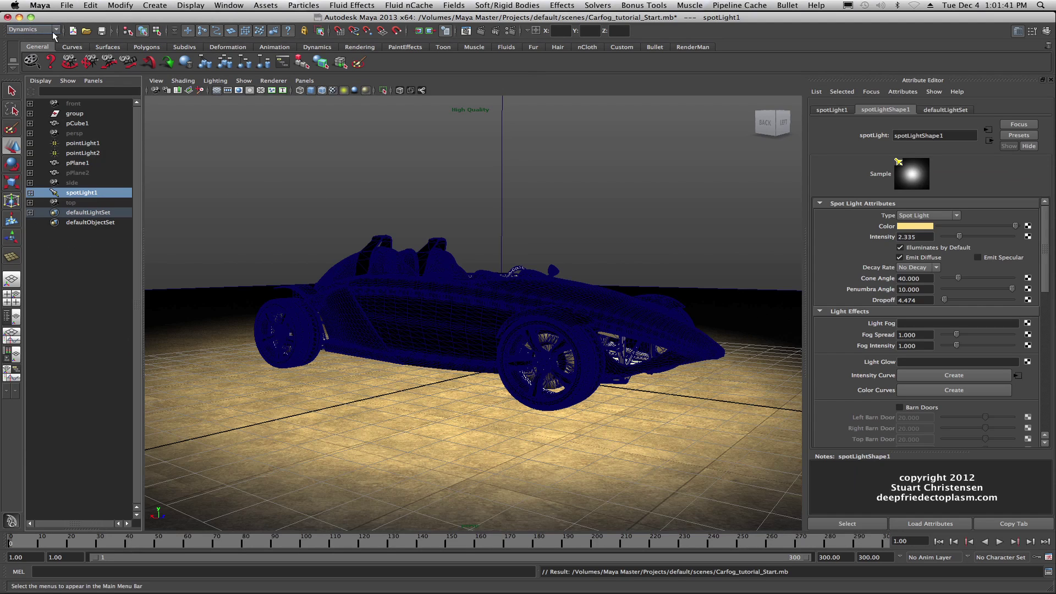
{"action": "left_click", "coordinate": [349, 6]}
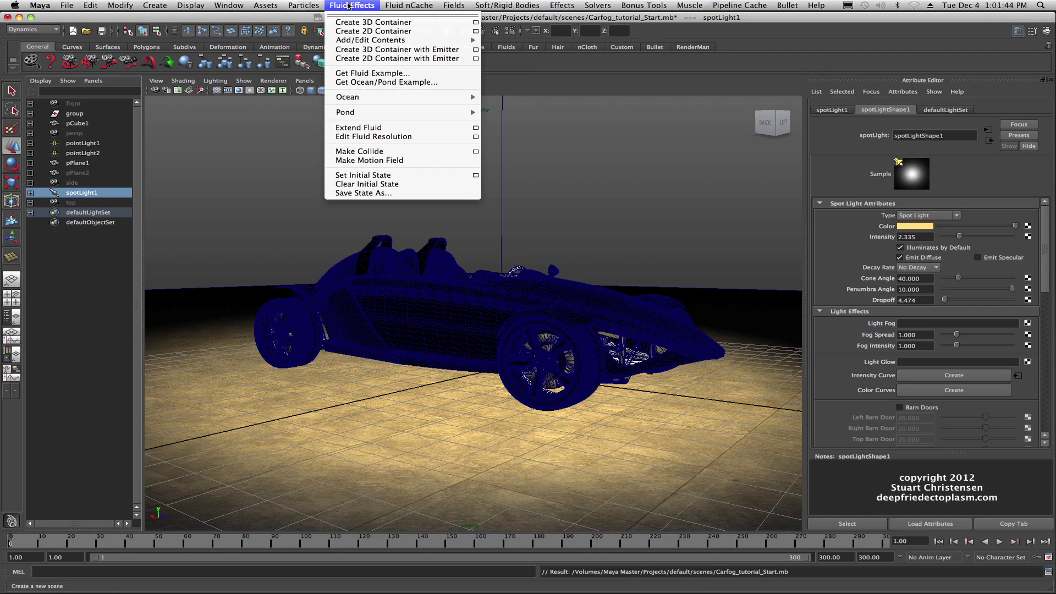
{"action": "left_click", "coordinate": [372, 24]}
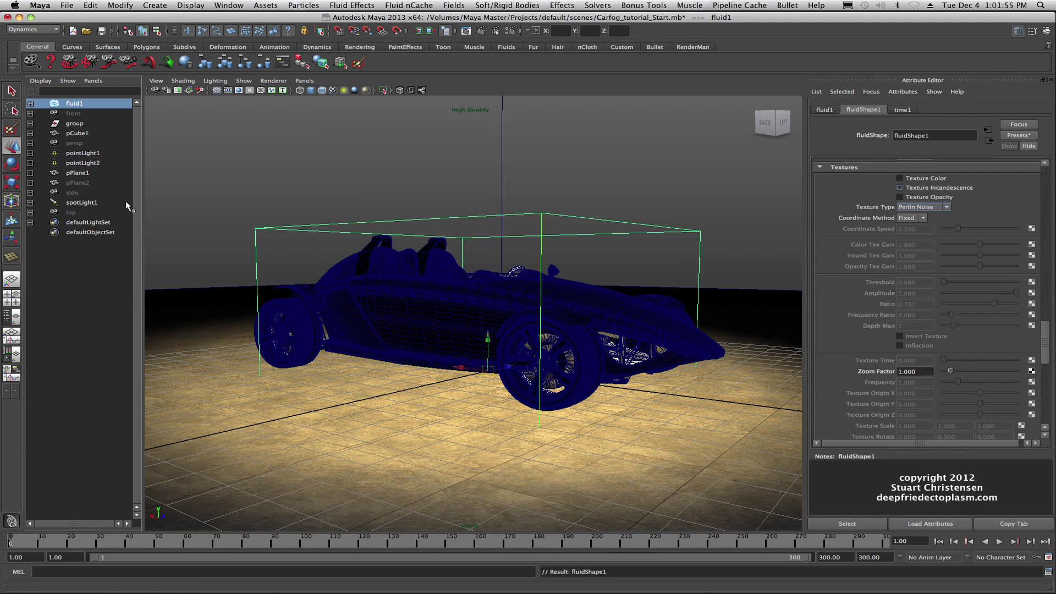
{"action": "left_click", "coordinate": [15, 183]}
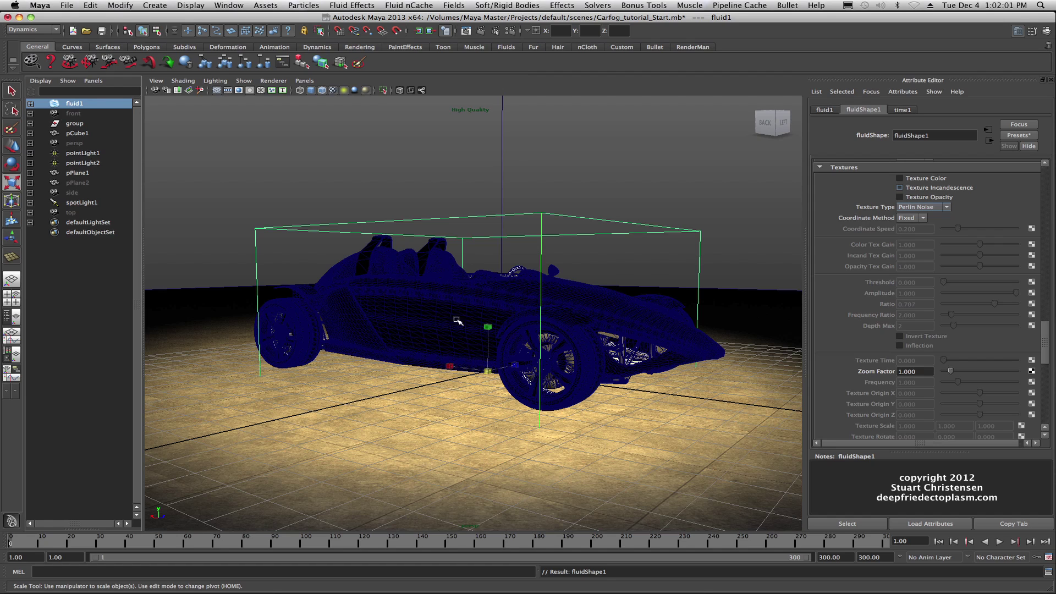
{"action": "scroll", "coordinate": [886, 306], "scroll_direction": "up", "scroll_amount": 5}
{"action": "scroll", "coordinate": [871, 285], "scroll_direction": "up", "scroll_amount": 15}
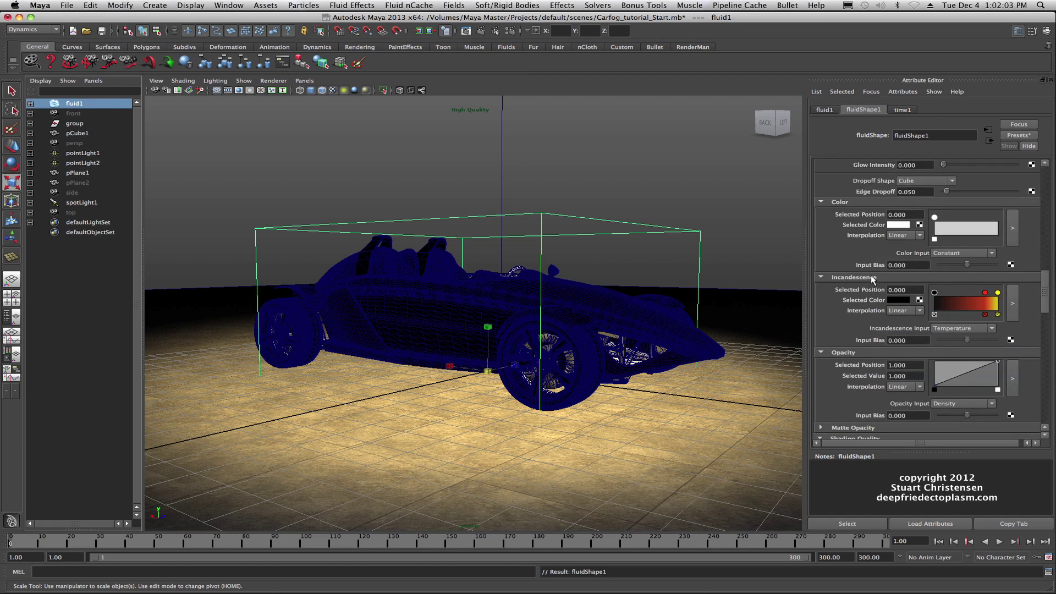
{"action": "scroll", "coordinate": [872, 267], "scroll_direction": "up", "scroll_amount": 7}
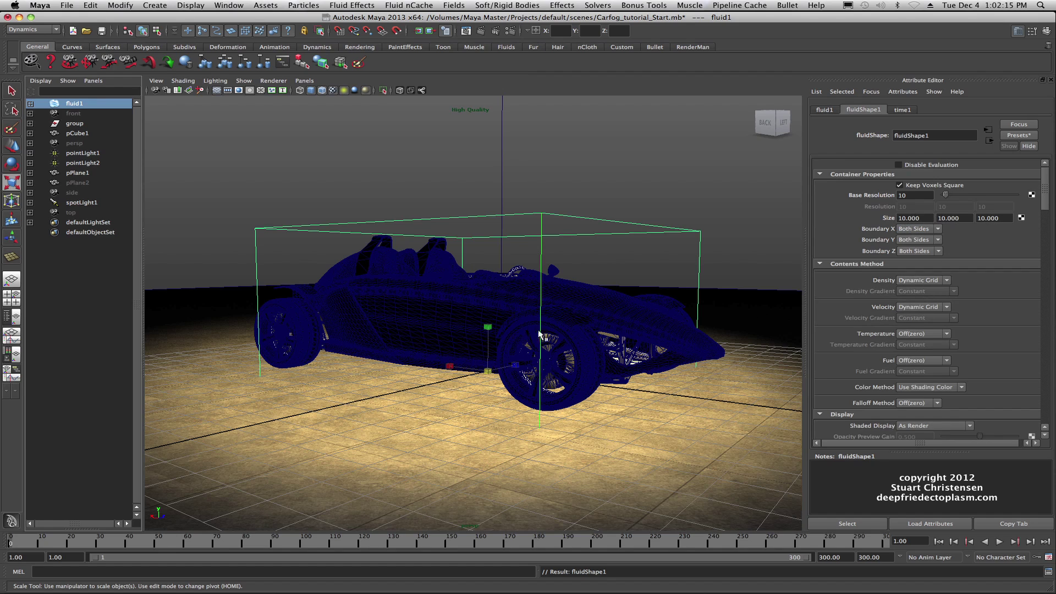
Try scaling the fluid container up uniformly, then undo the scale
{"action": "left_click", "coordinate": [489, 373]}
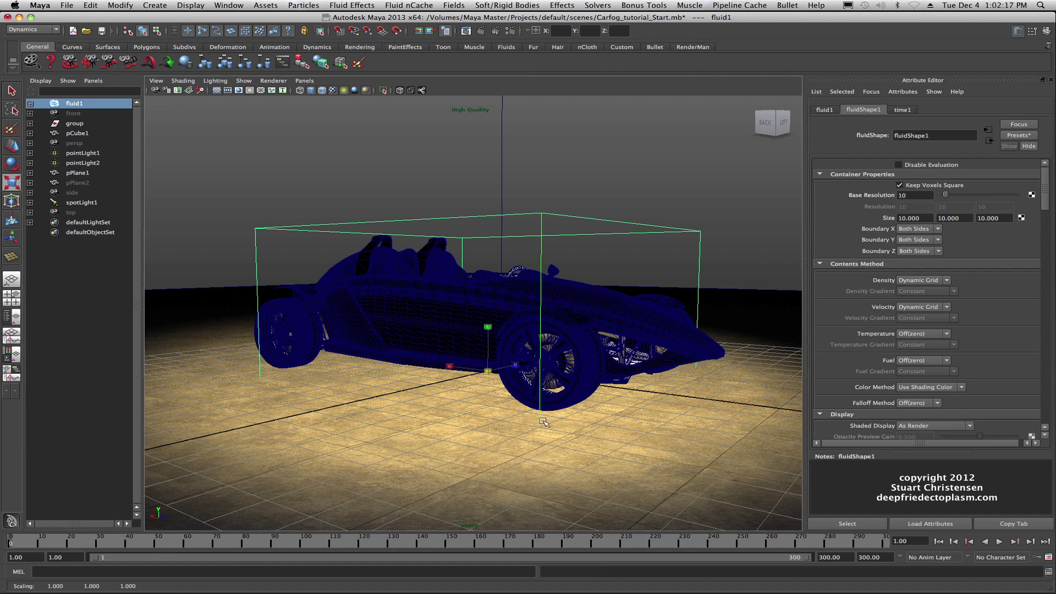
{"action": "left_click_drag", "start_coordinate": [544, 422], "coordinate": [572, 438]}
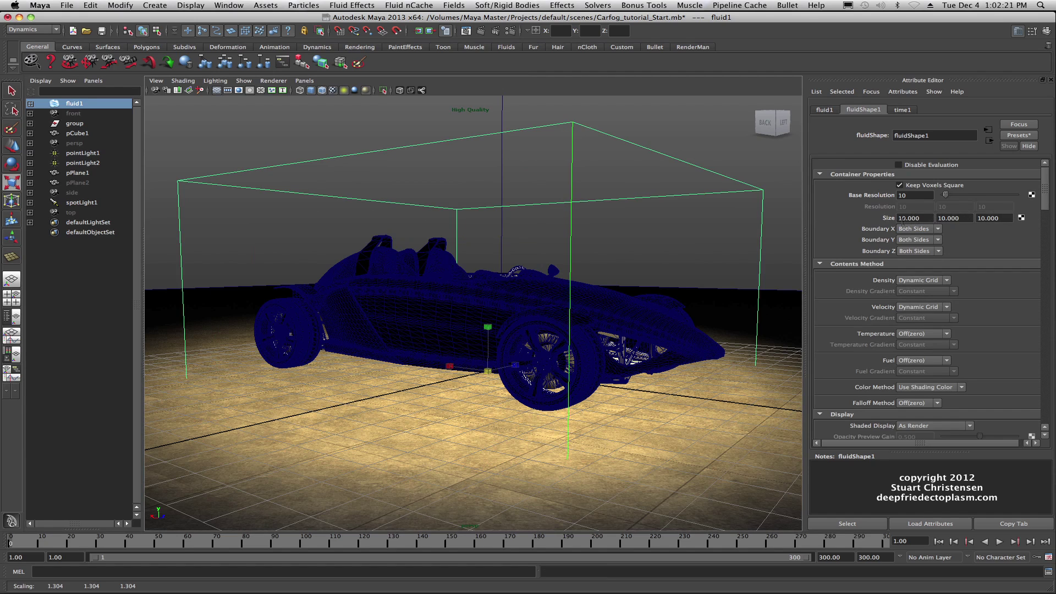
{"action": "key", "text": "z"}
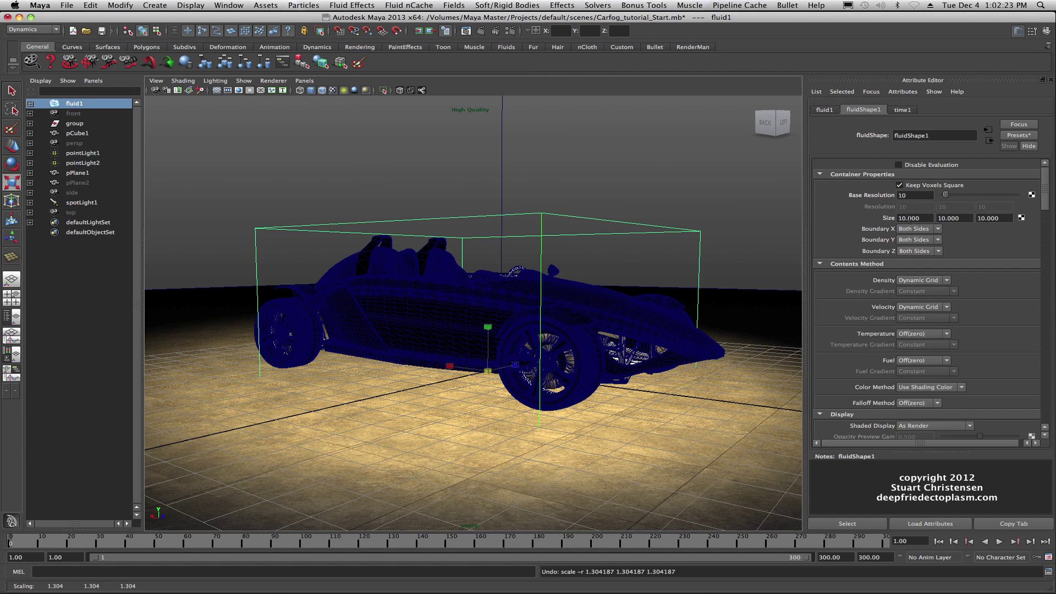
Enter a fluidShape1 container Size of 100, 30, 100 in Container Properties
{"action": "left_click", "coordinate": [900, 218]}
{"action": "key", "text": "Tab"}
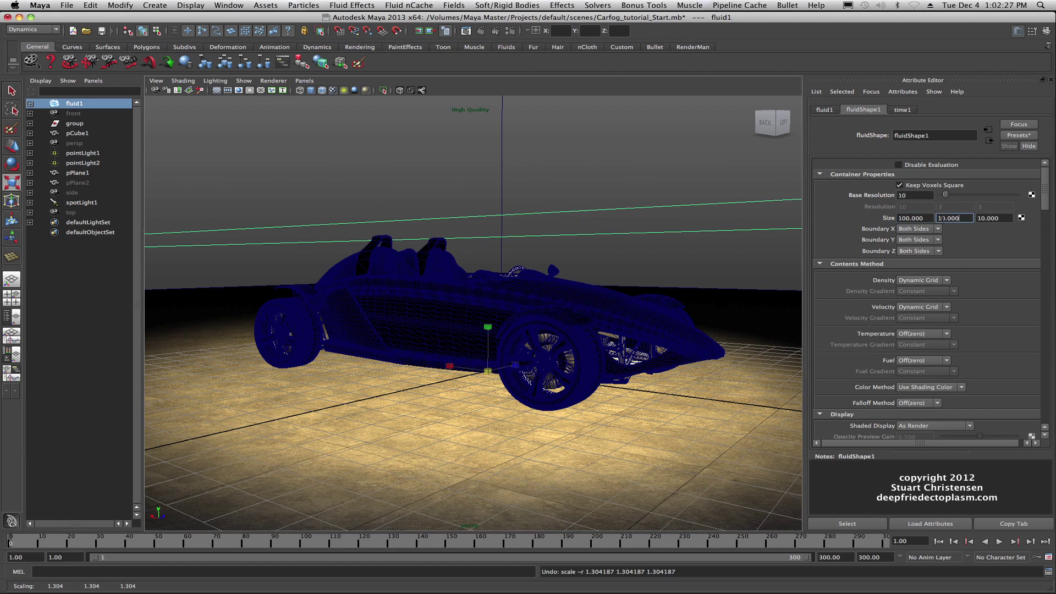
{"action": "type", "text": "30"}
{"action": "key", "text": "Tab"}
{"action": "type", "text": "100"}
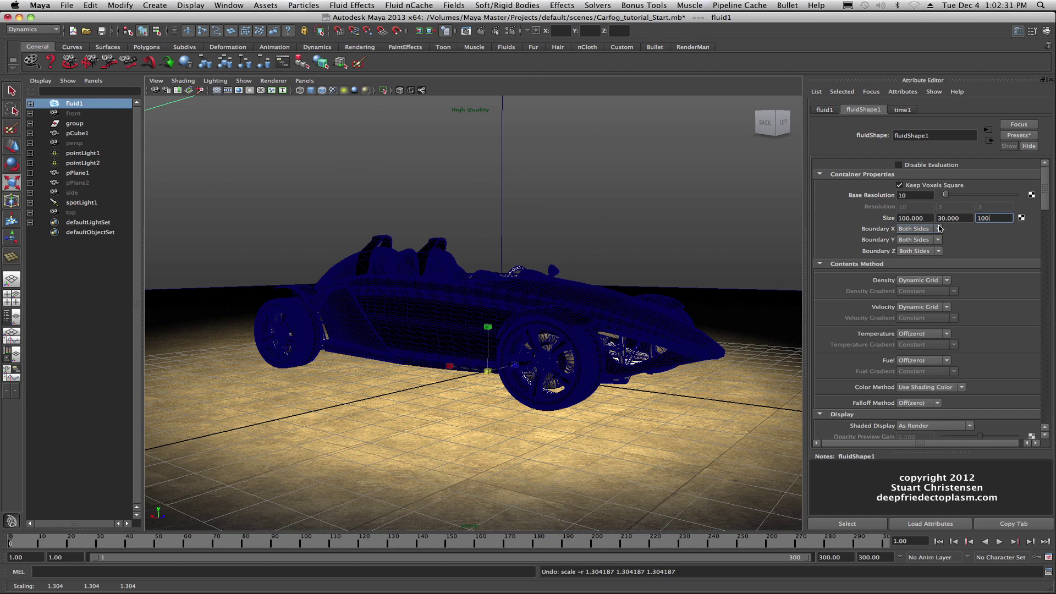
{"action": "key", "text": "Tab"}
Move the fluid container along Y to a height of about 10 above the floor
{"action": "scroll", "coordinate": [380, 279], "scroll_direction": "down", "scroll_amount": 3}
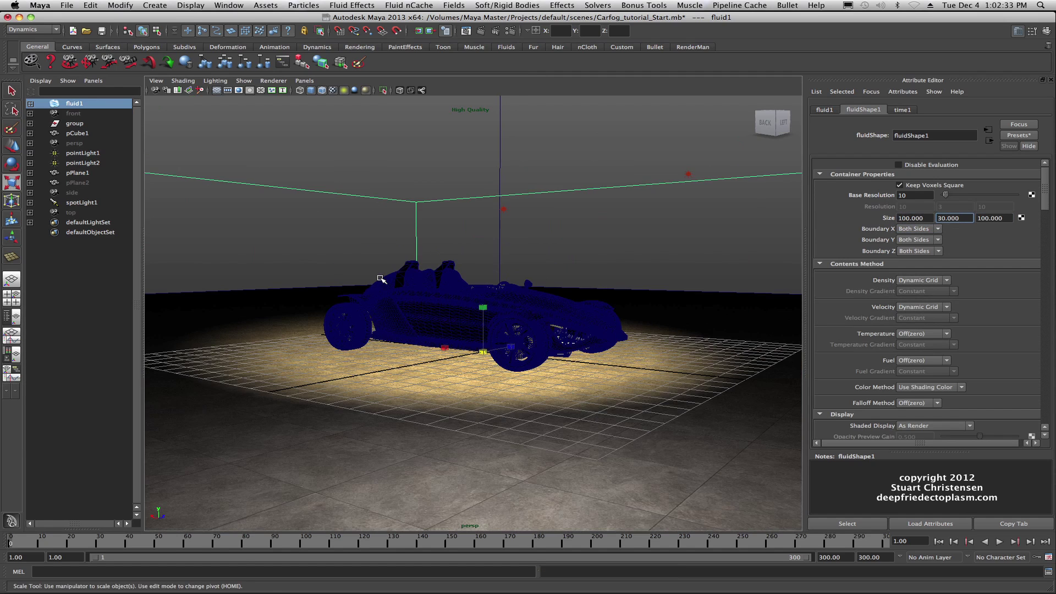
{"action": "scroll", "coordinate": [381, 278], "scroll_direction": "down", "scroll_amount": 10}
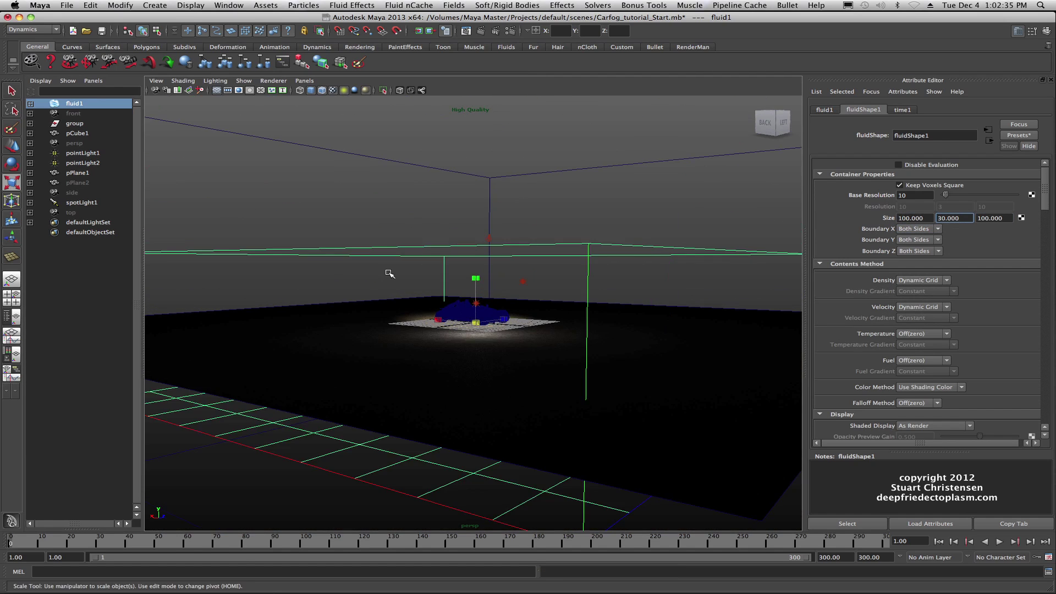
{"action": "scroll", "coordinate": [390, 274], "scroll_direction": "down", "scroll_amount": 4}
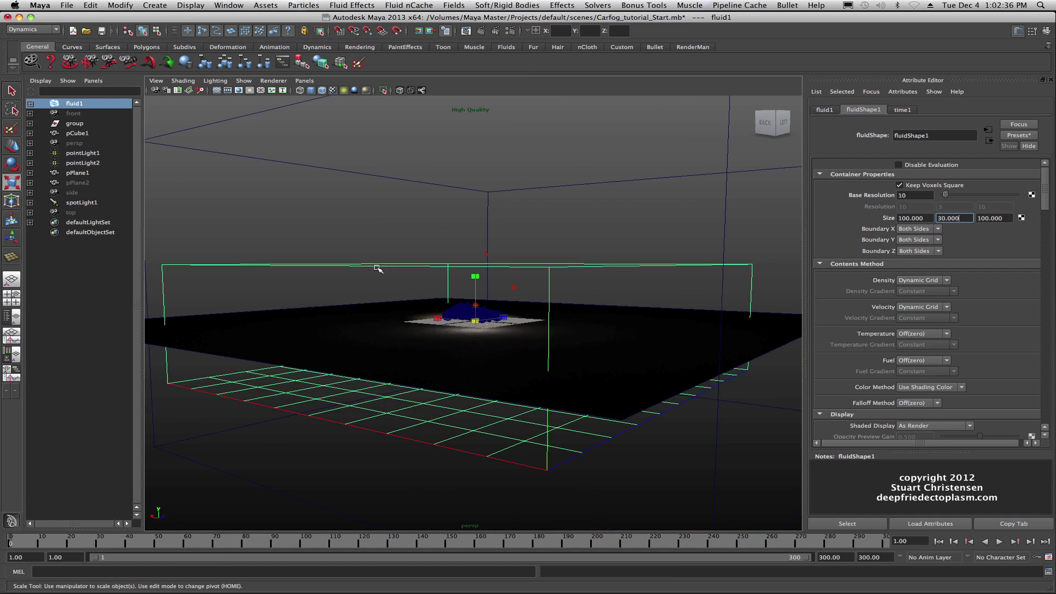
{"action": "left_click", "coordinate": [14, 145]}
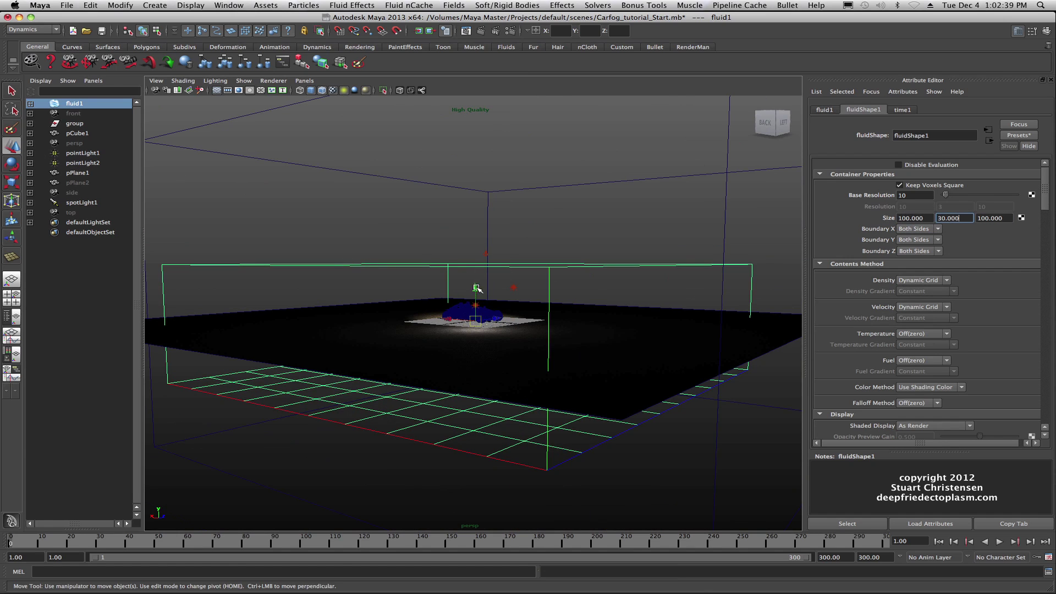
{"action": "left_click_drag", "start_coordinate": [476, 288], "coordinate": [477, 234]}
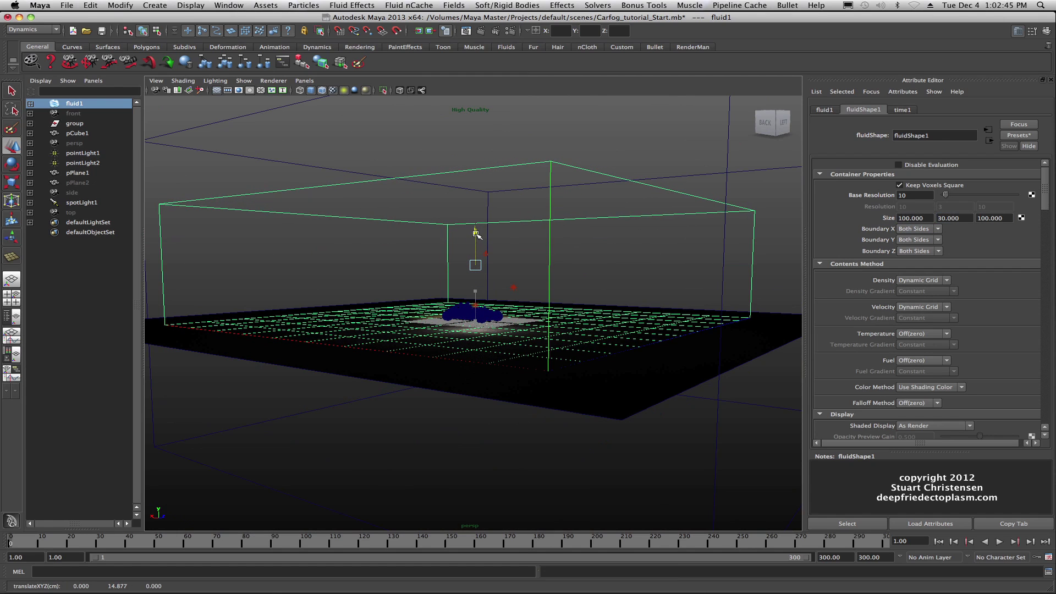
{"action": "key", "text": "z"}
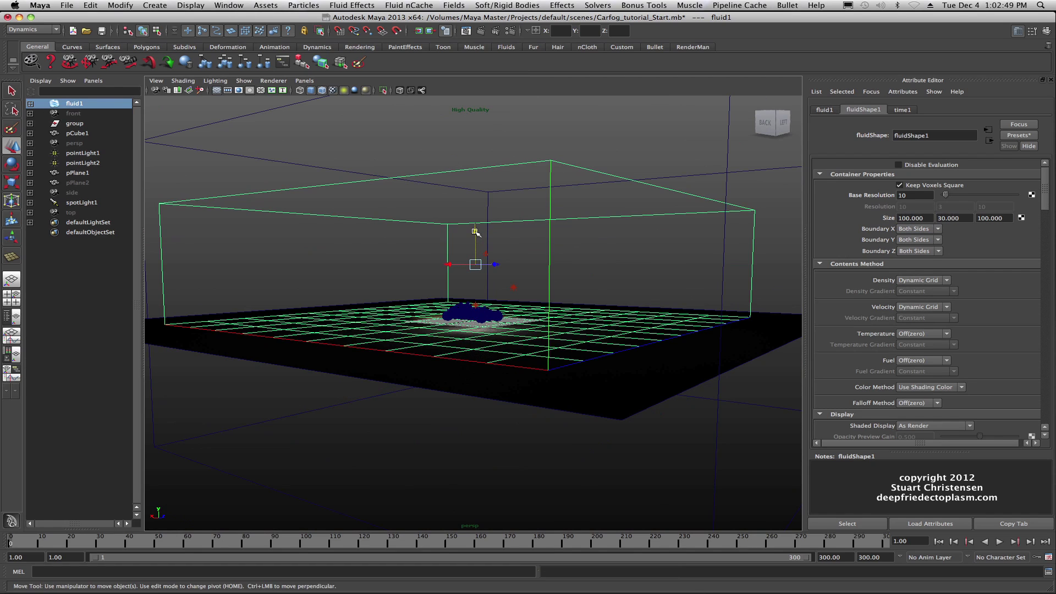
{"action": "mouse_move", "coordinate": [475, 232]}
{"action": "left_mouse_down"}
{"action": "mouse_move", "coordinate": [467, 309]}
{"action": "mouse_move", "coordinate": [459, 233]}
{"action": "left_mouse_up"}
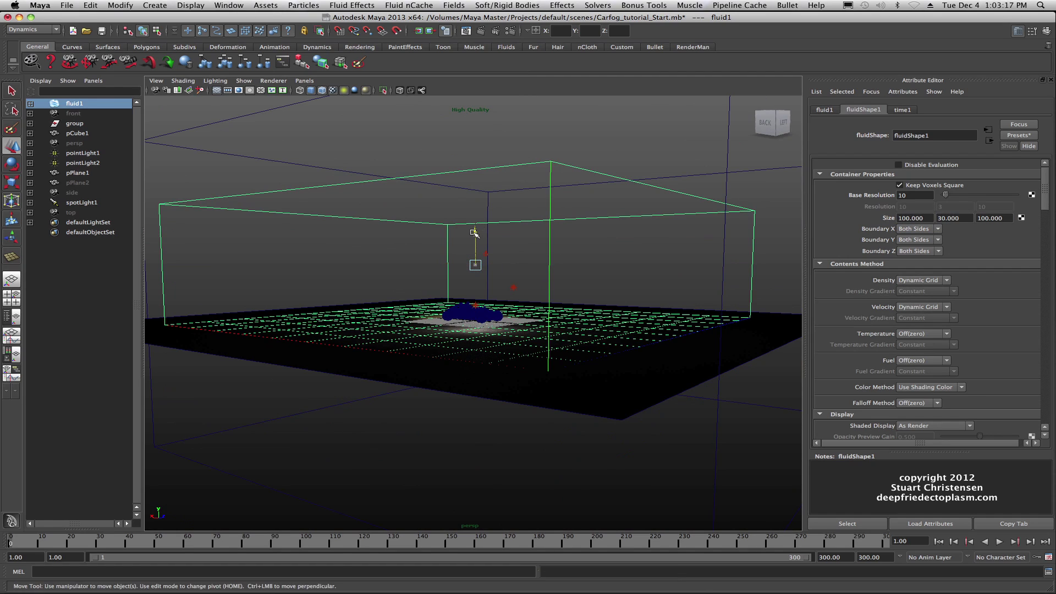
{"action": "scroll", "coordinate": [478, 233], "scroll_direction": "up", "scroll_amount": 2}
{"action": "scroll", "coordinate": [478, 234], "scroll_direction": "up", "scroll_amount": 5}
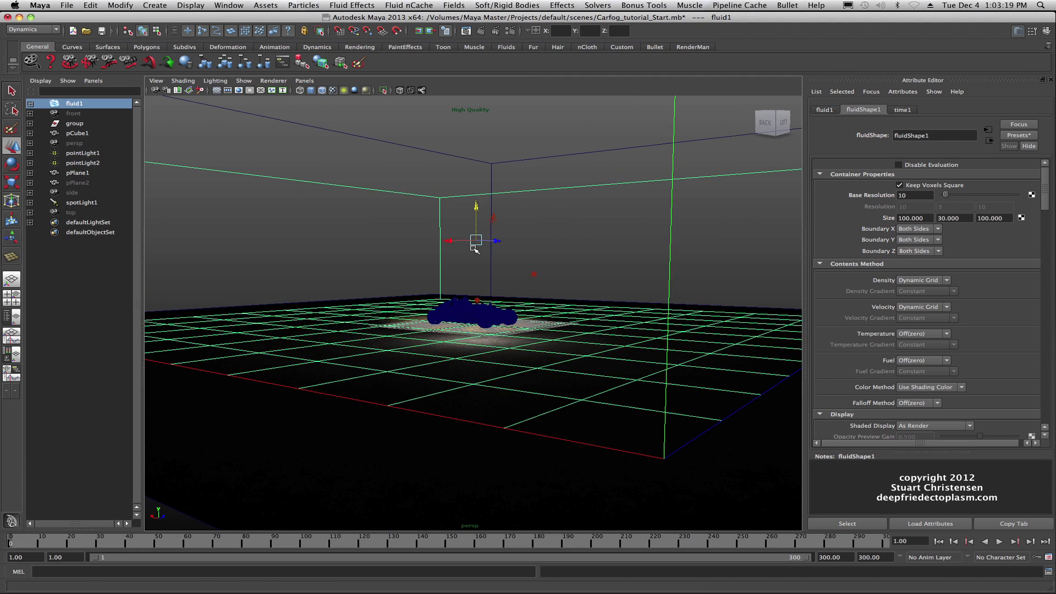
{"action": "scroll", "coordinate": [476, 248], "scroll_direction": "down", "scroll_amount": 10}
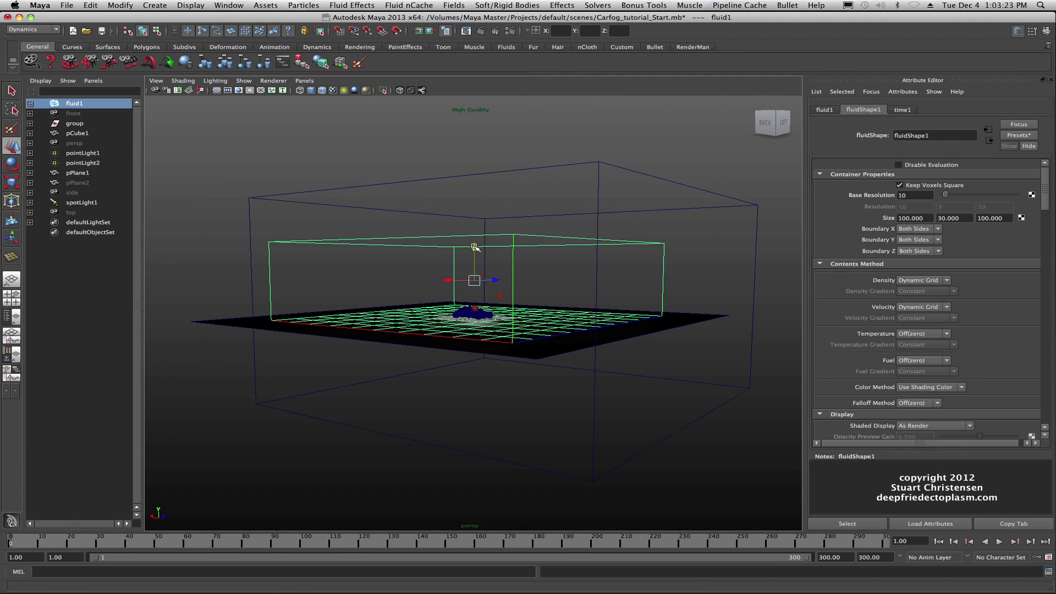
{"action": "scroll", "coordinate": [476, 245], "scroll_direction": "up", "scroll_amount": 2}
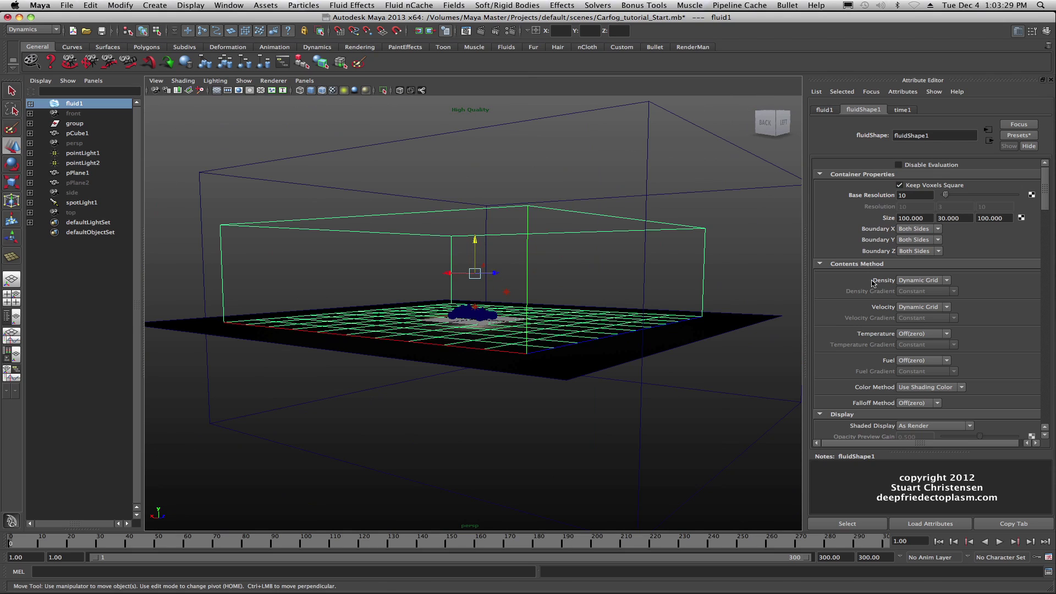
Set fluidShape1's Density method to Gradient with a Y Gradient density gradient
{"action": "left_click", "coordinate": [946, 281]}
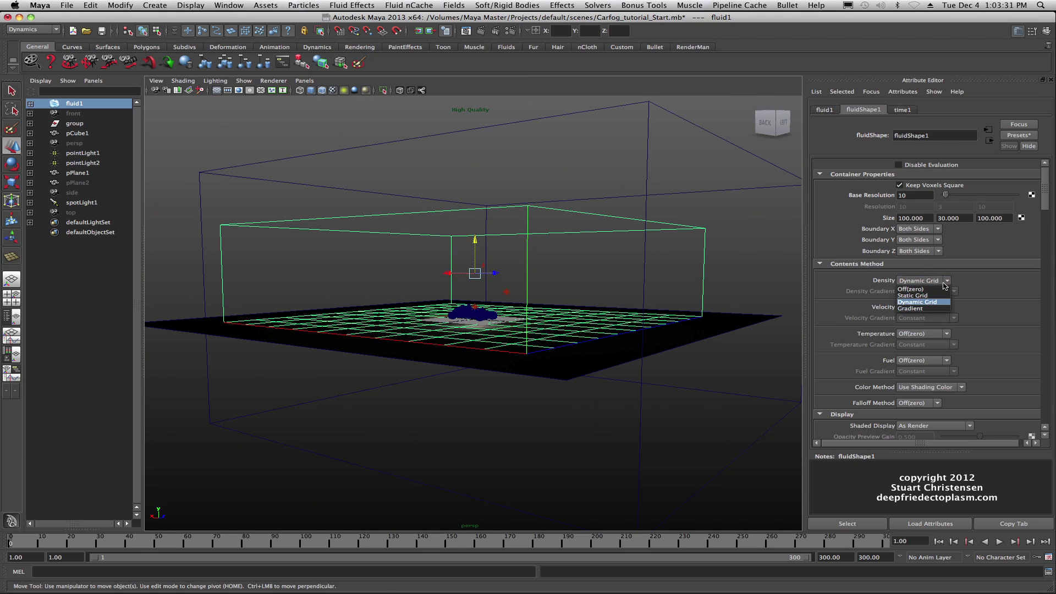
{"action": "left_click", "coordinate": [925, 308]}
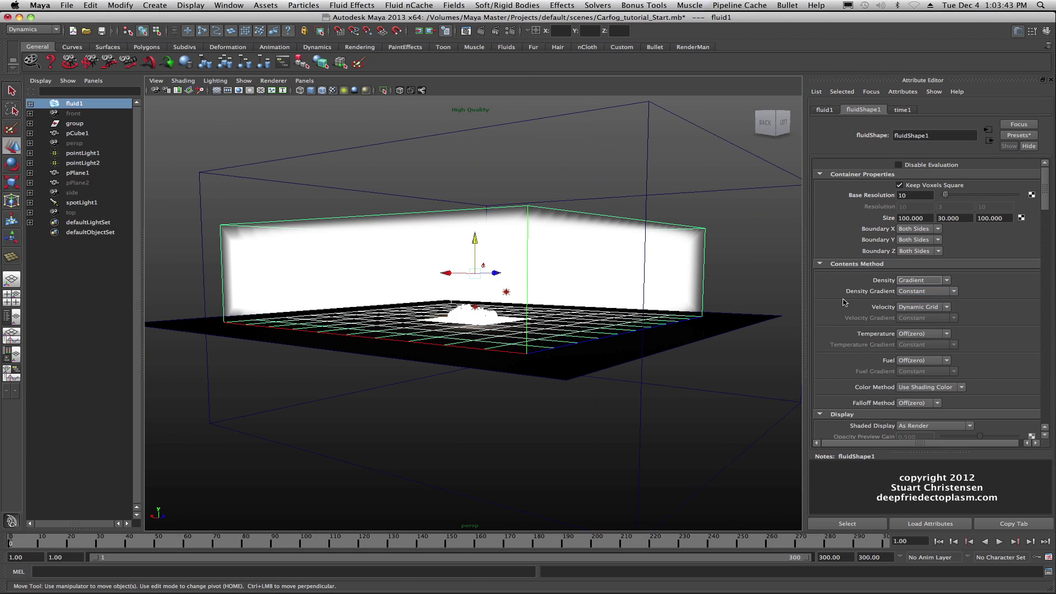
{"action": "left_click", "coordinate": [955, 292]}
{"action": "left_click", "coordinate": [925, 312]}
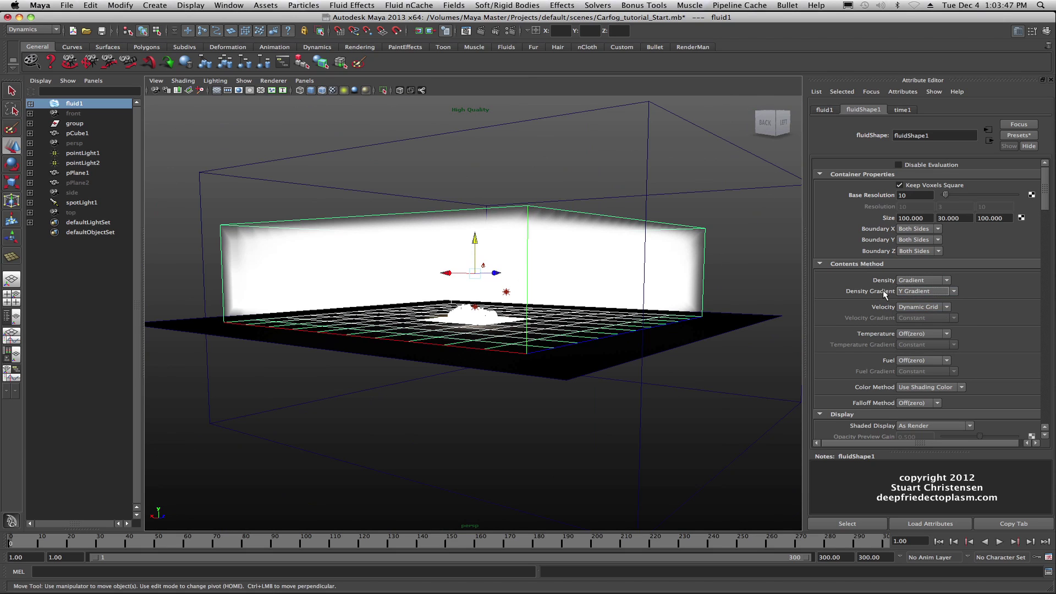
{"action": "scroll", "coordinate": [883, 289], "scroll_direction": "down", "scroll_amount": 5}
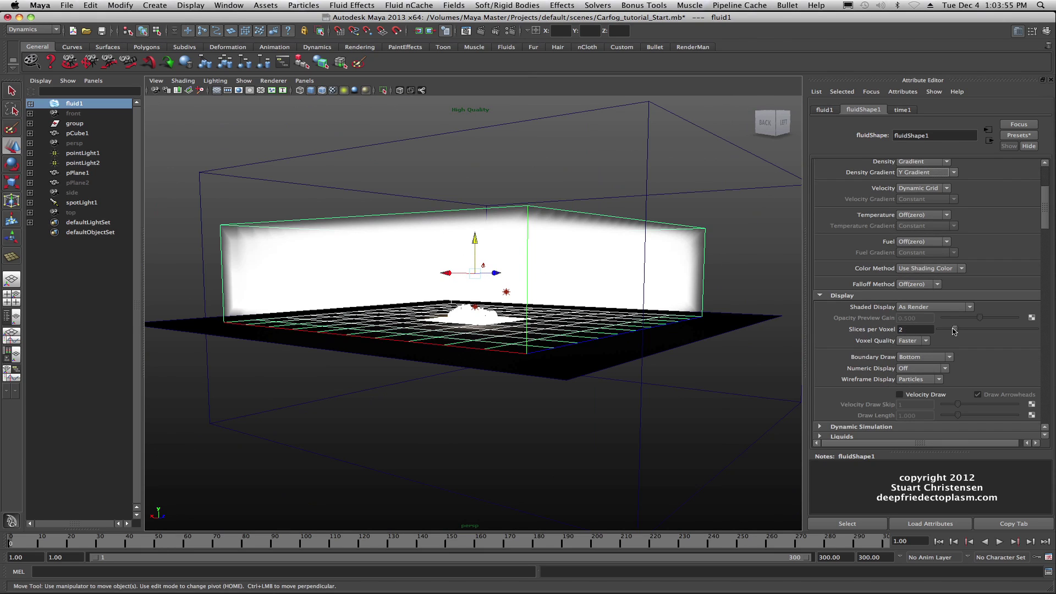
Raise fluidShape1's Slices per Voxel from 2 to 12 in the Display section
{"action": "left_click_drag", "start_coordinate": [955, 331], "coordinate": [1035, 329]}
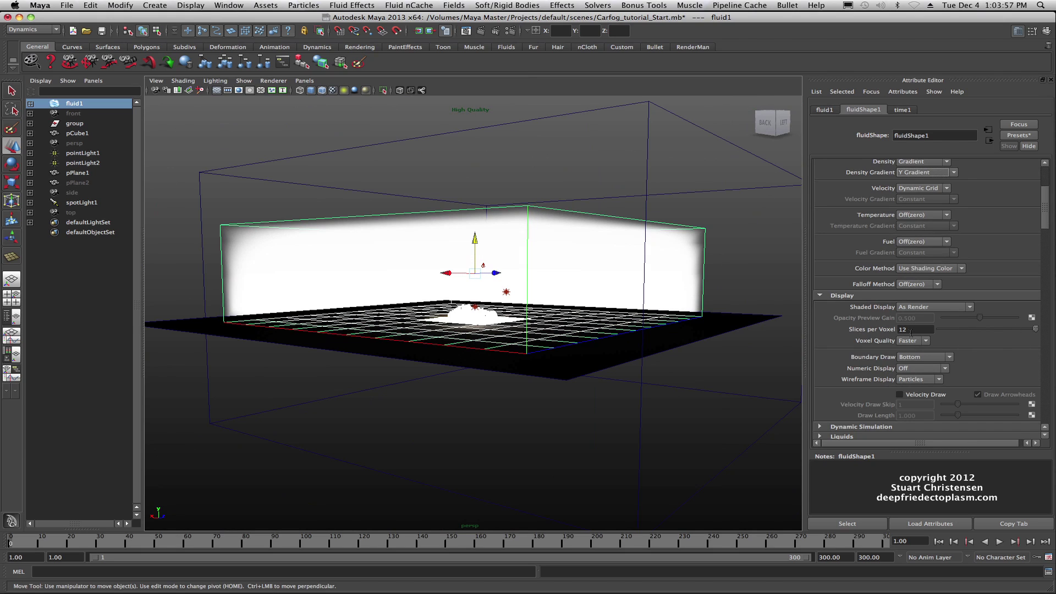
{"action": "scroll", "coordinate": [837, 323], "scroll_direction": "down", "scroll_amount": 4}
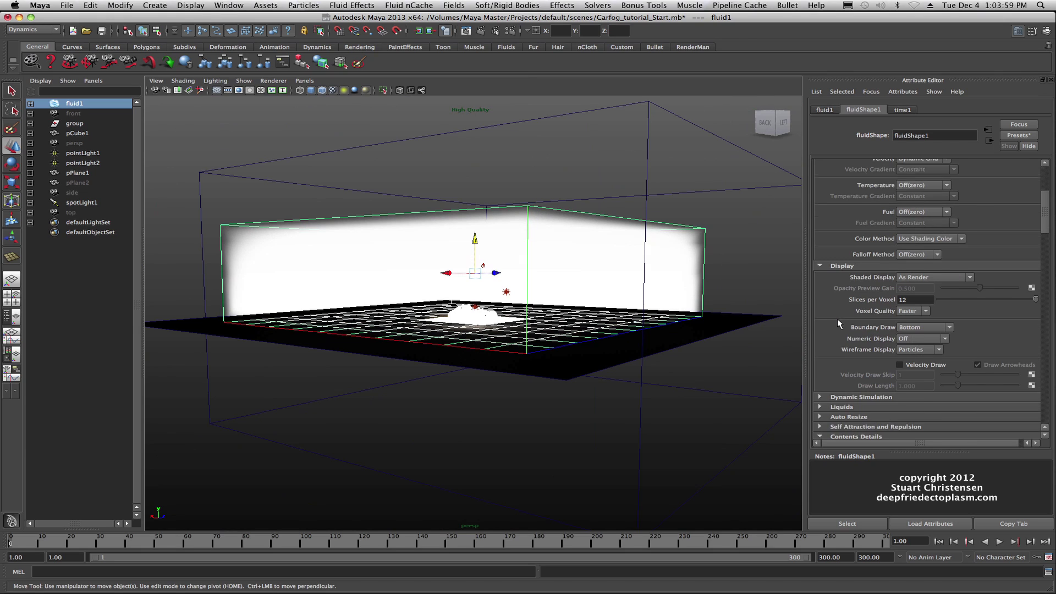
{"action": "scroll", "coordinate": [849, 281], "scroll_direction": "down", "scroll_amount": 5}
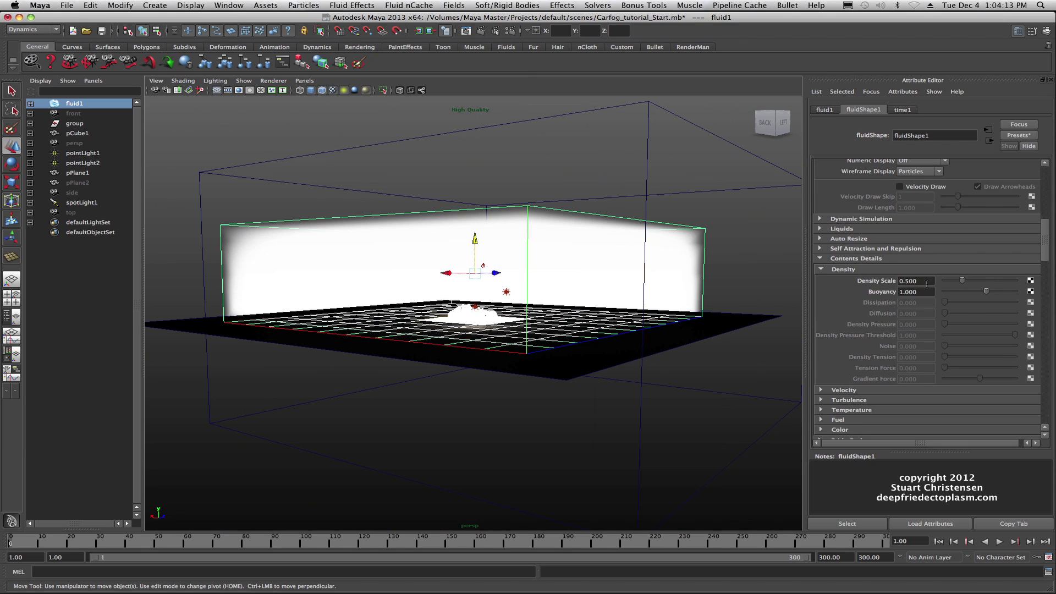
Raise fluidShape1's Shading Transparency to a light grey so the fog becomes see-through
{"action": "scroll", "coordinate": [865, 302], "scroll_direction": "down", "scroll_amount": 6}
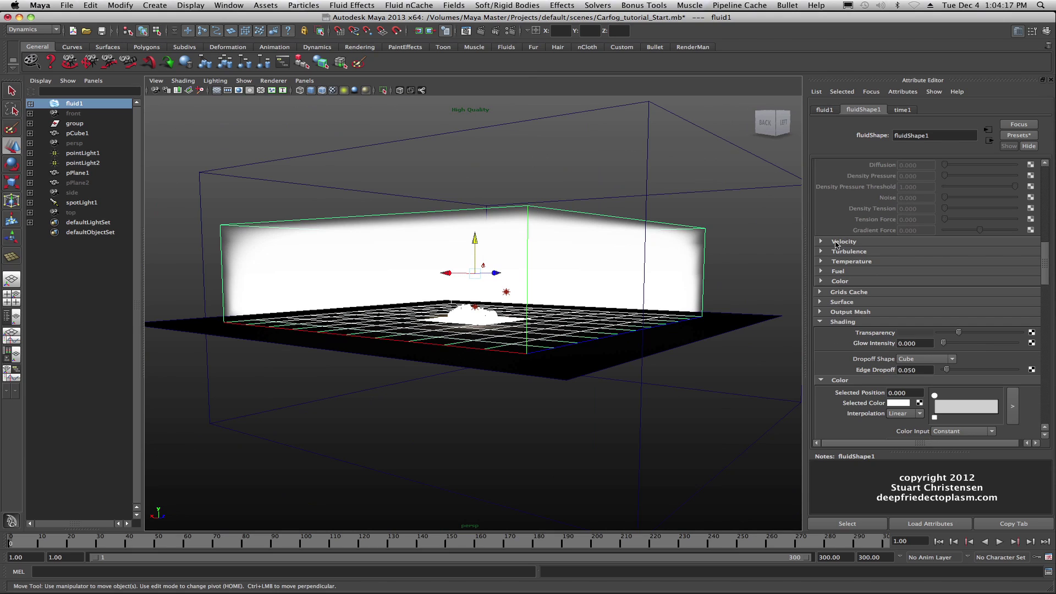
{"action": "scroll", "coordinate": [852, 337], "scroll_direction": "down", "scroll_amount": 1}
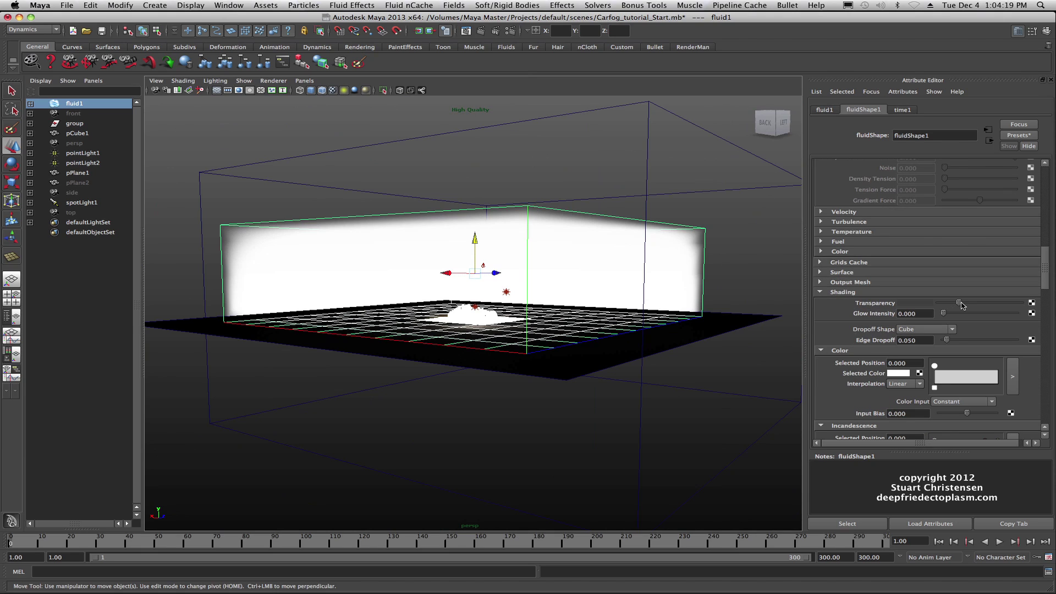
{"action": "left_click_drag", "start_coordinate": [960, 304], "coordinate": [1002, 307]}
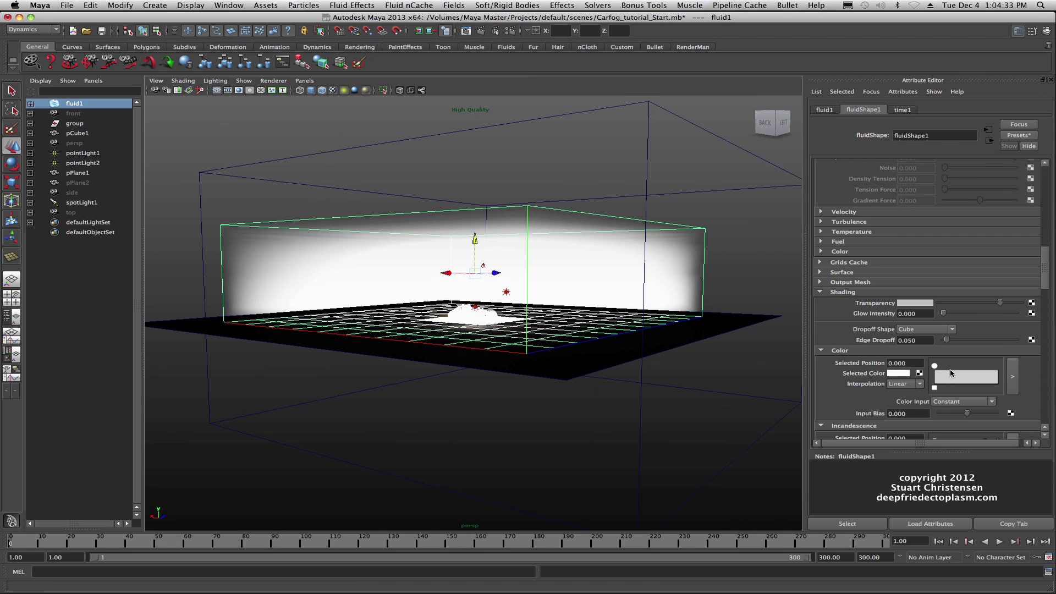
Add three points to the fog Color ramp, making the left end black and the lowest point purple
{"action": "left_click", "coordinate": [950, 374]}
{"action": "left_click", "coordinate": [964, 374]}
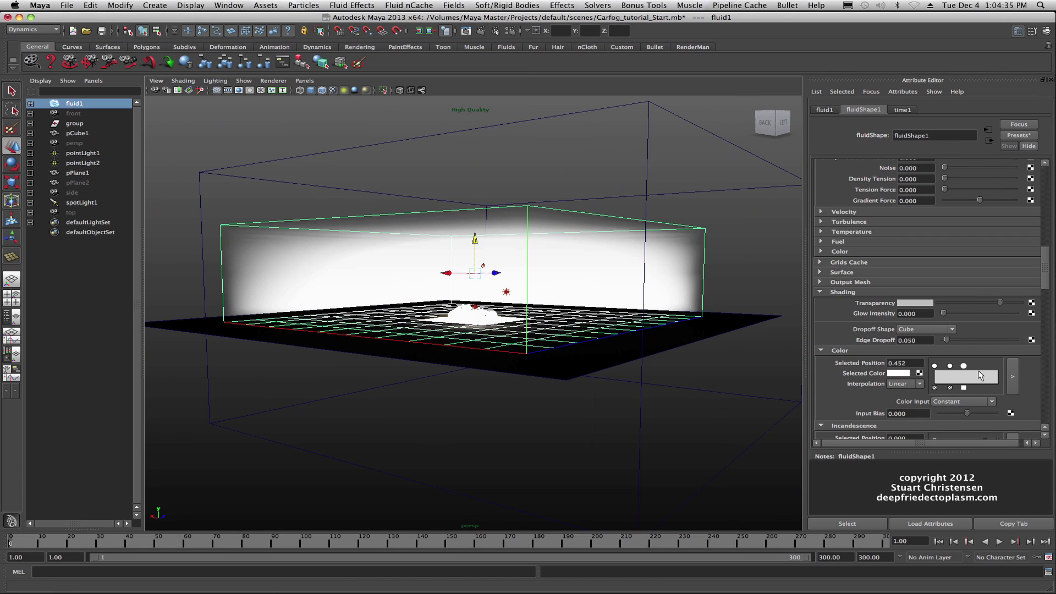
{"action": "left_click", "coordinate": [983, 376]}
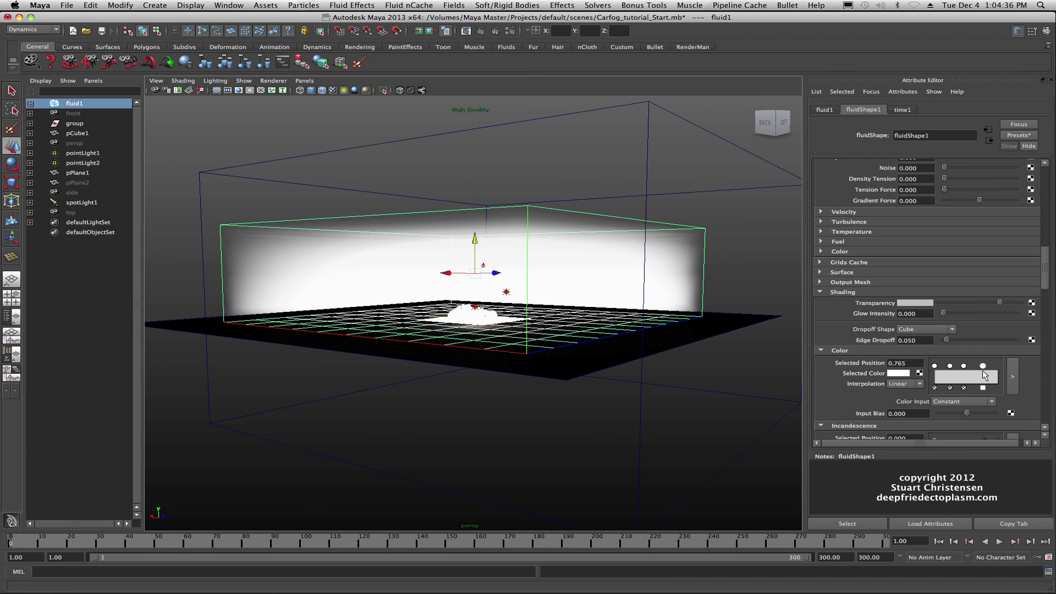
{"action": "left_click", "coordinate": [935, 367]}
{"action": "left_click", "coordinate": [899, 374]}
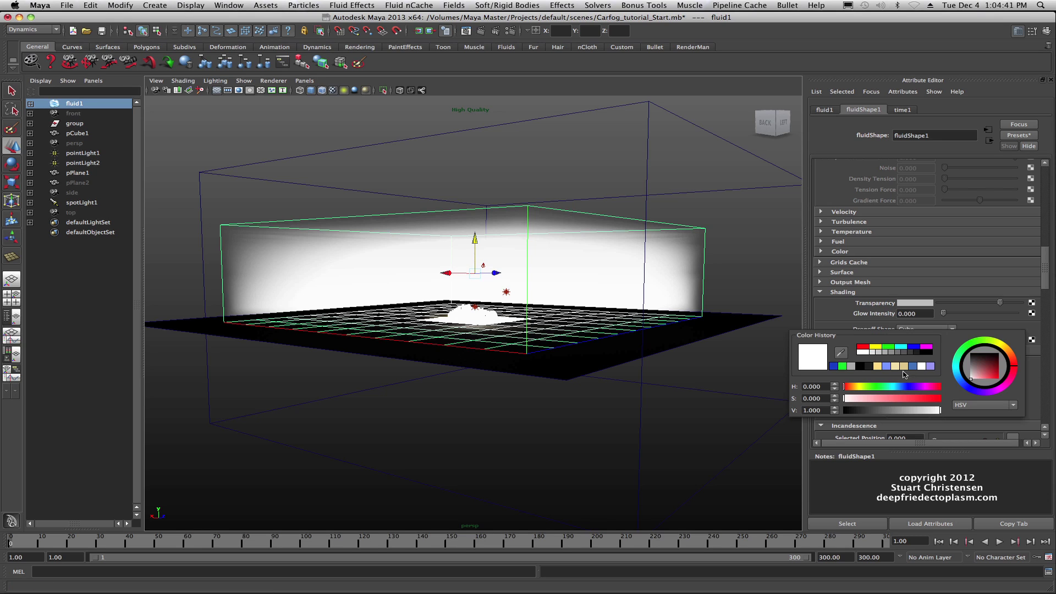
{"action": "left_click", "coordinate": [930, 353]}
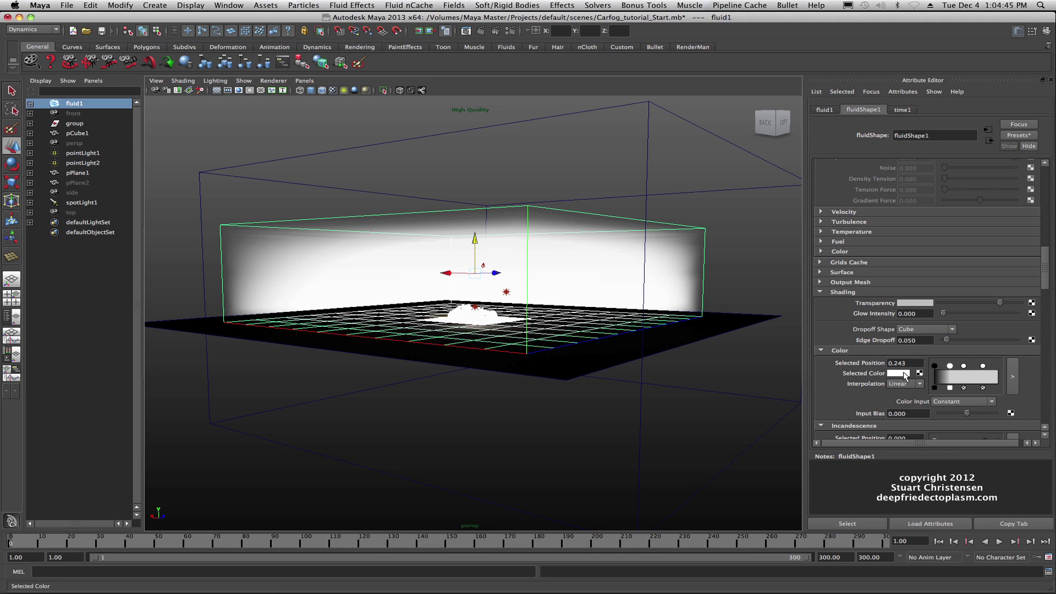
{"action": "left_click", "coordinate": [905, 375]}
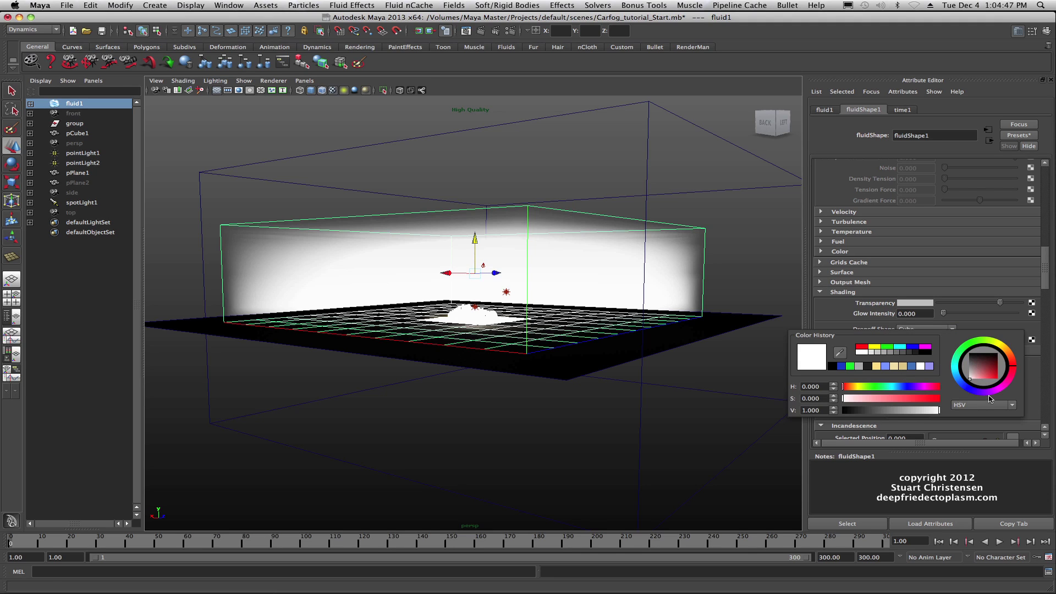
{"action": "left_click", "coordinate": [989, 377]}
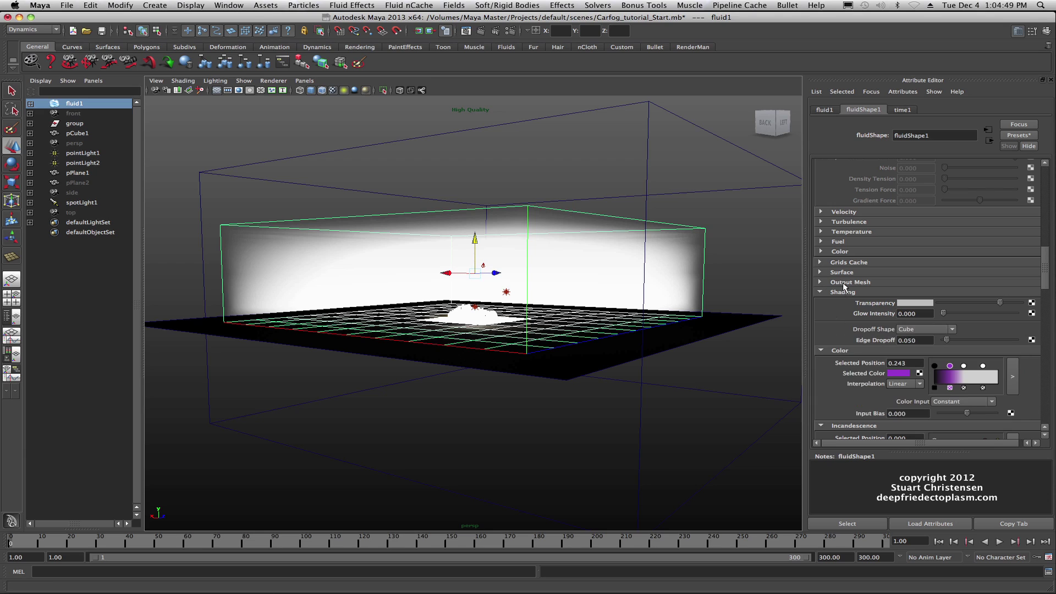
Colour the middle ramp point orange and the top ramp point blue
{"action": "left_click", "coordinate": [964, 366]}
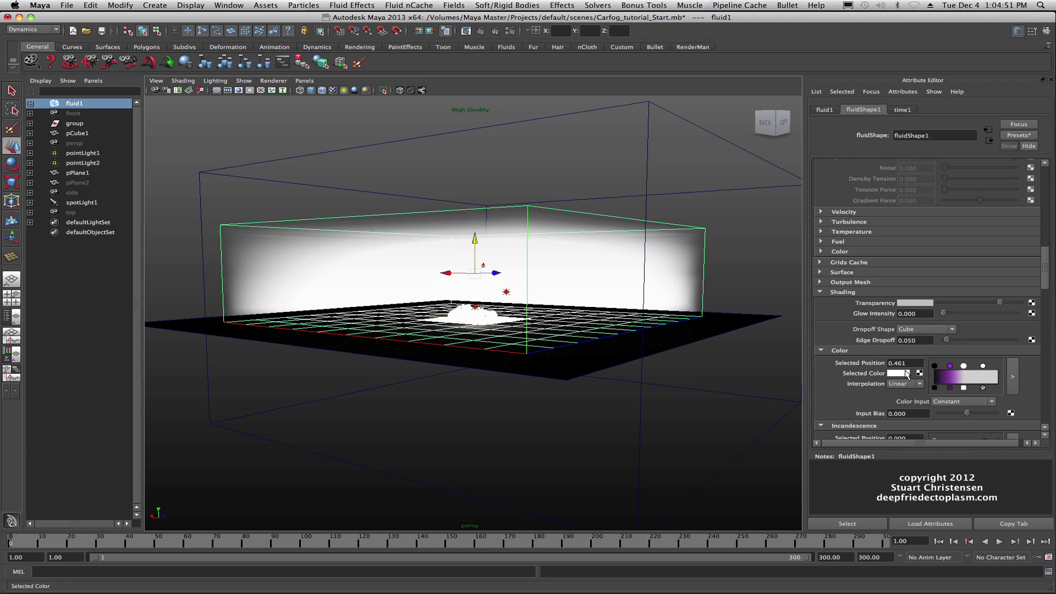
{"action": "left_click", "coordinate": [907, 374]}
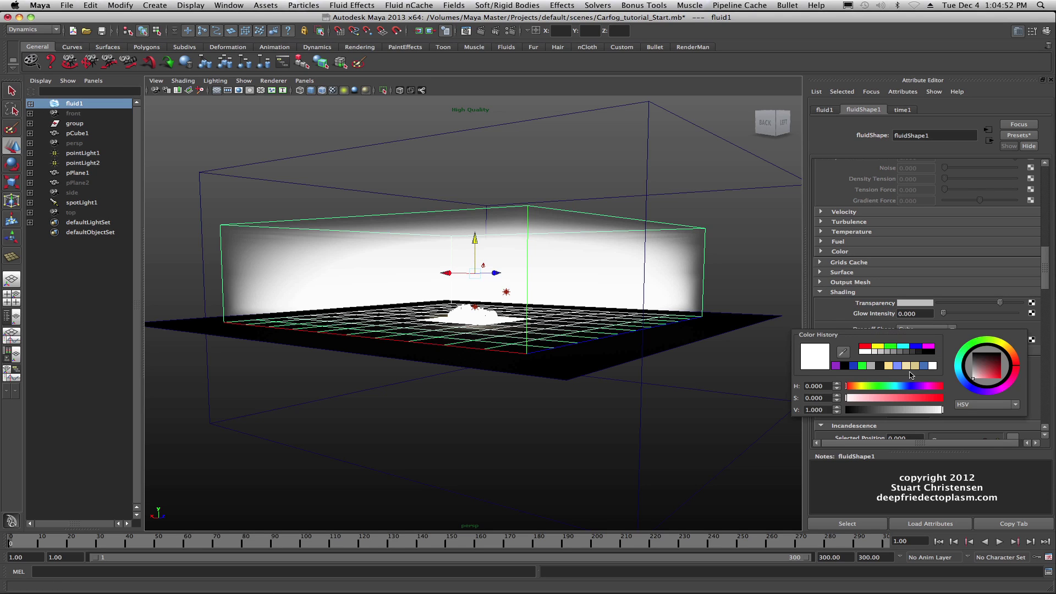
{"action": "left_click", "coordinate": [1016, 355]}
{"action": "left_click", "coordinate": [997, 378]}
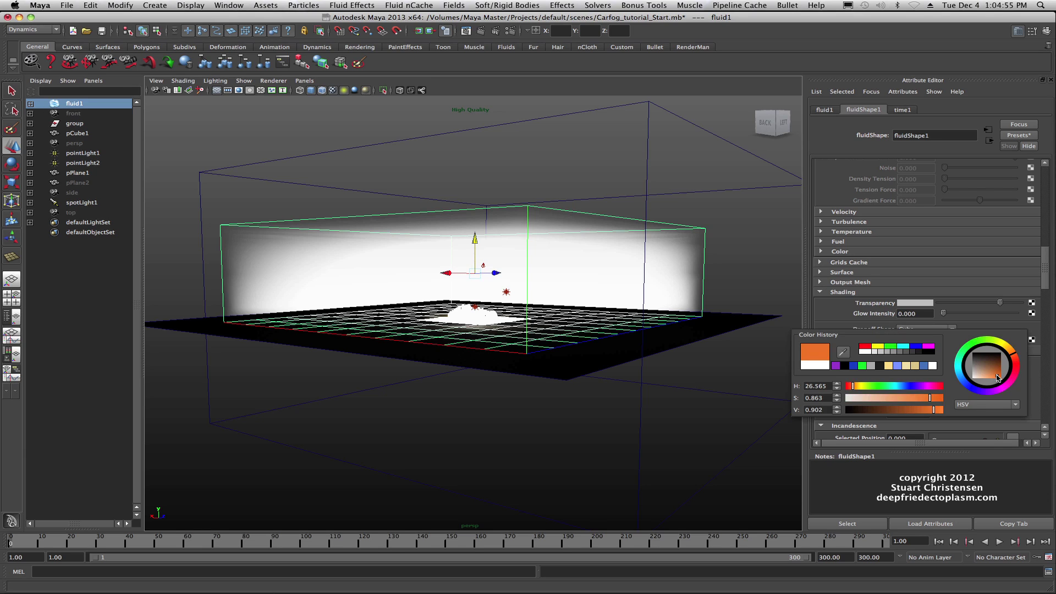
{"action": "left_click", "coordinate": [983, 366]}
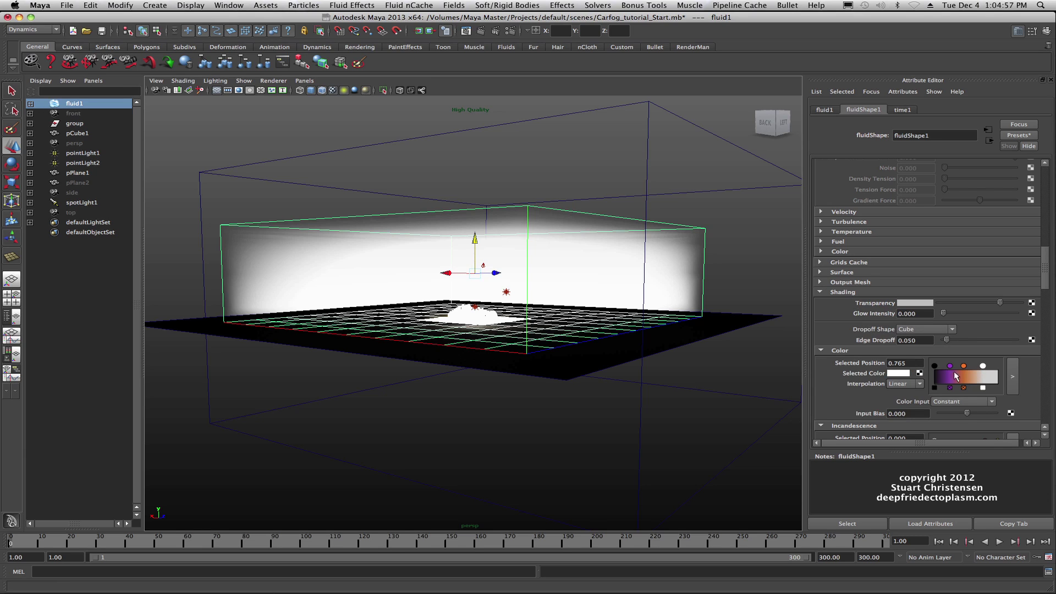
{"action": "left_click", "coordinate": [901, 376]}
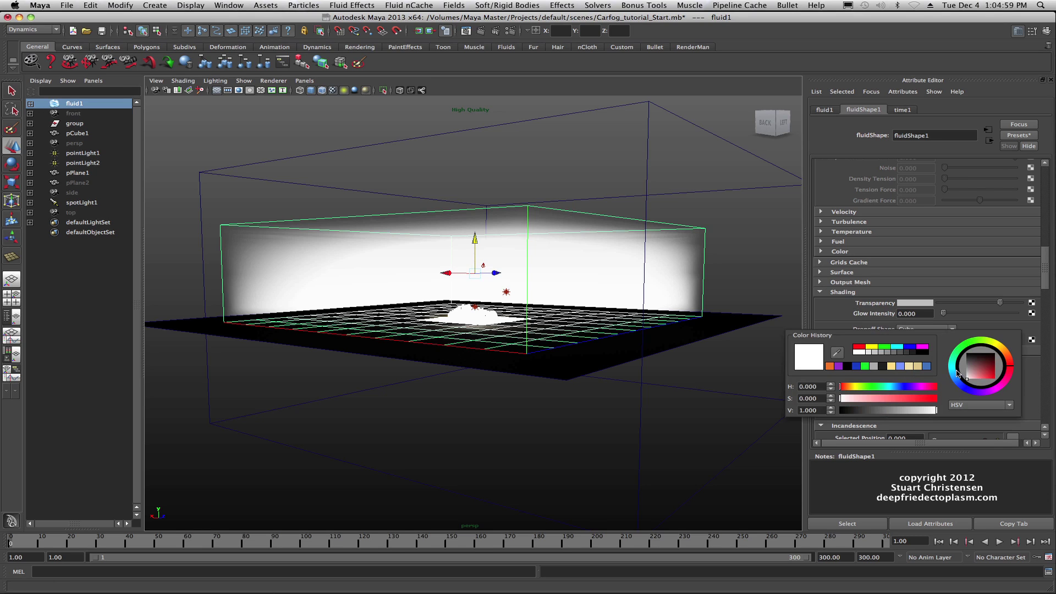
{"action": "left_click", "coordinate": [967, 390]}
{"action": "left_click", "coordinate": [991, 375]}
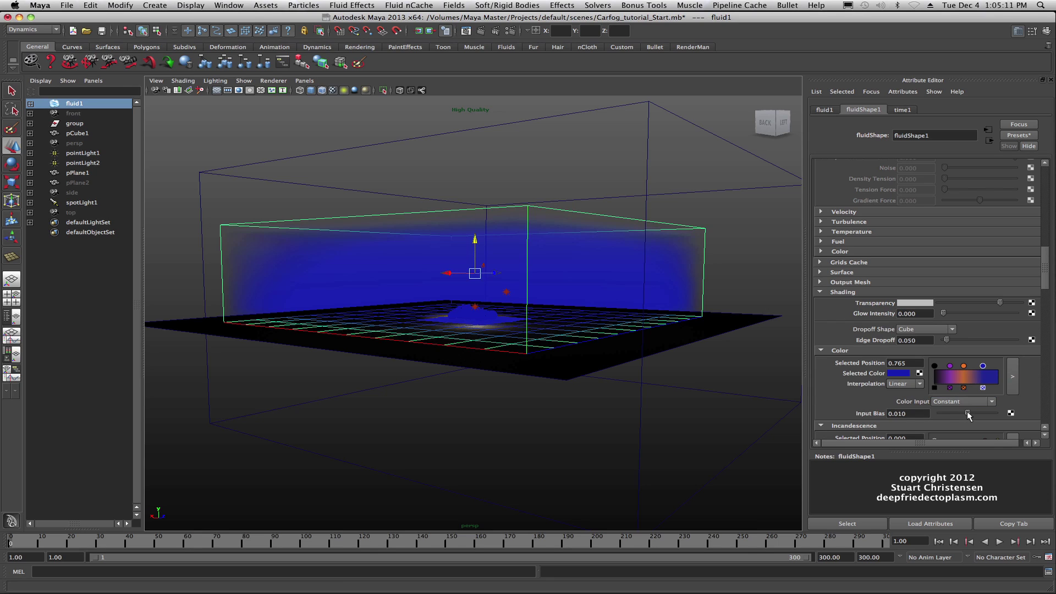
Bring Color Input Bias back near zero and set Color Input to Y Gradient
{"action": "left_click_drag", "start_coordinate": [969, 411], "coordinate": [953, 411]}
{"action": "left_click_drag", "start_coordinate": [993, 411], "coordinate": [967, 412]}
{"action": "left_click", "coordinate": [996, 400]}
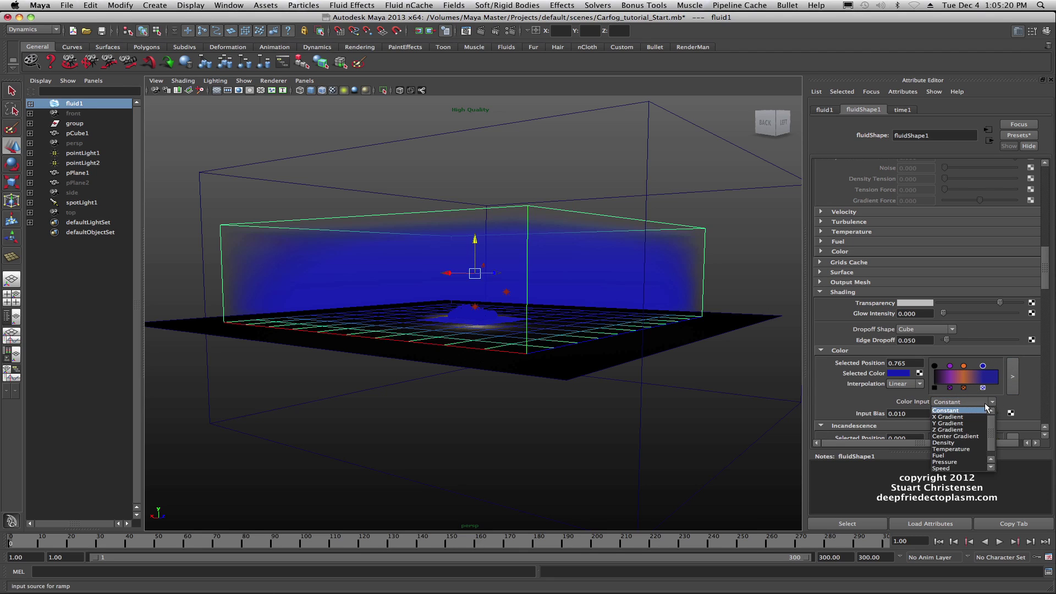
{"action": "left_click", "coordinate": [957, 424]}
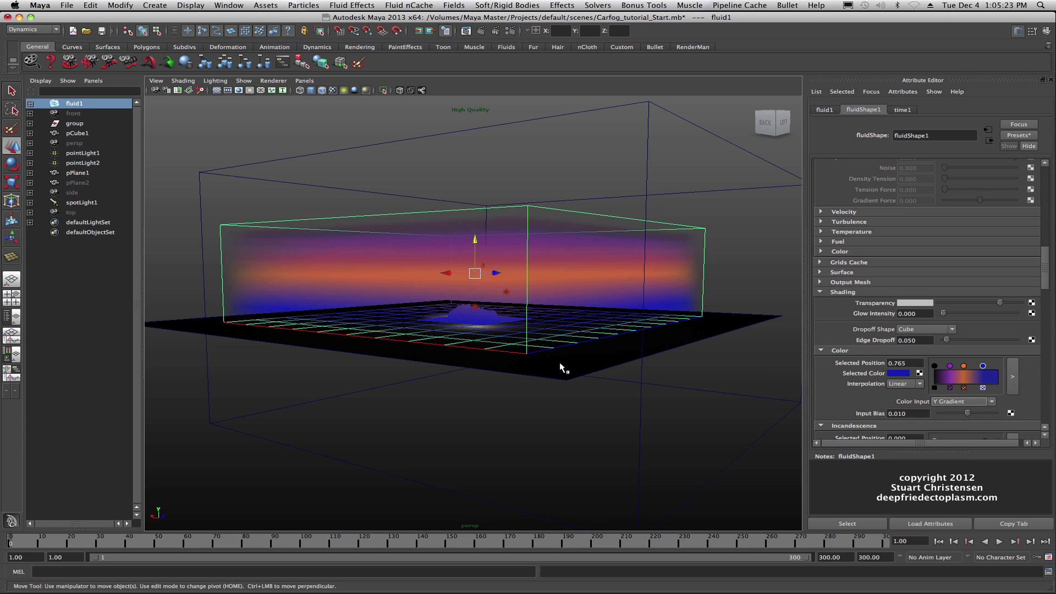
{"action": "scroll", "coordinate": [477, 267], "scroll_direction": "up", "scroll_amount": 3}
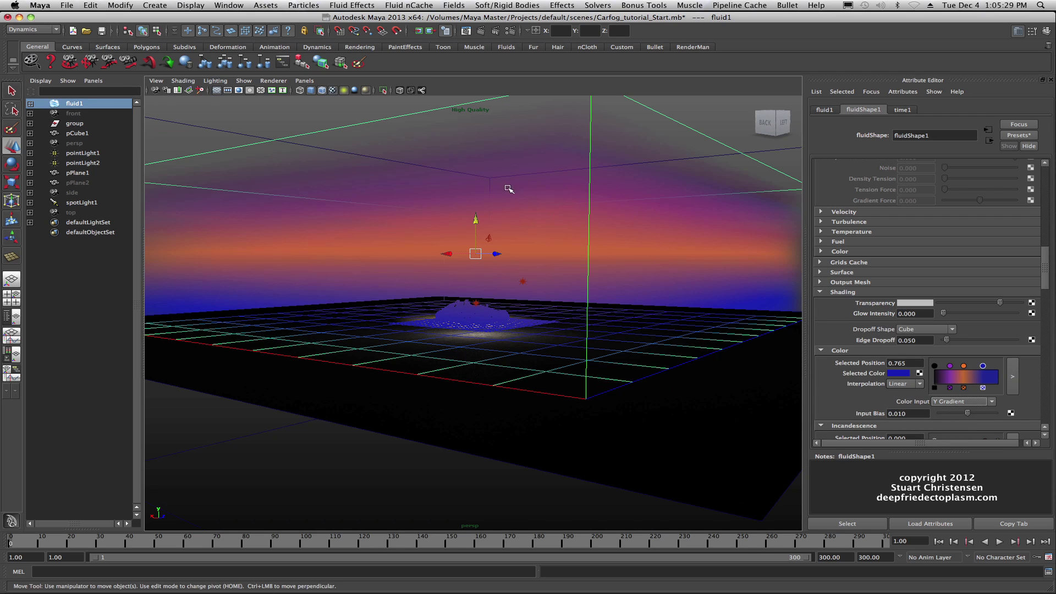
{"action": "scroll", "coordinate": [519, 290], "scroll_direction": "down", "scroll_amount": 2}
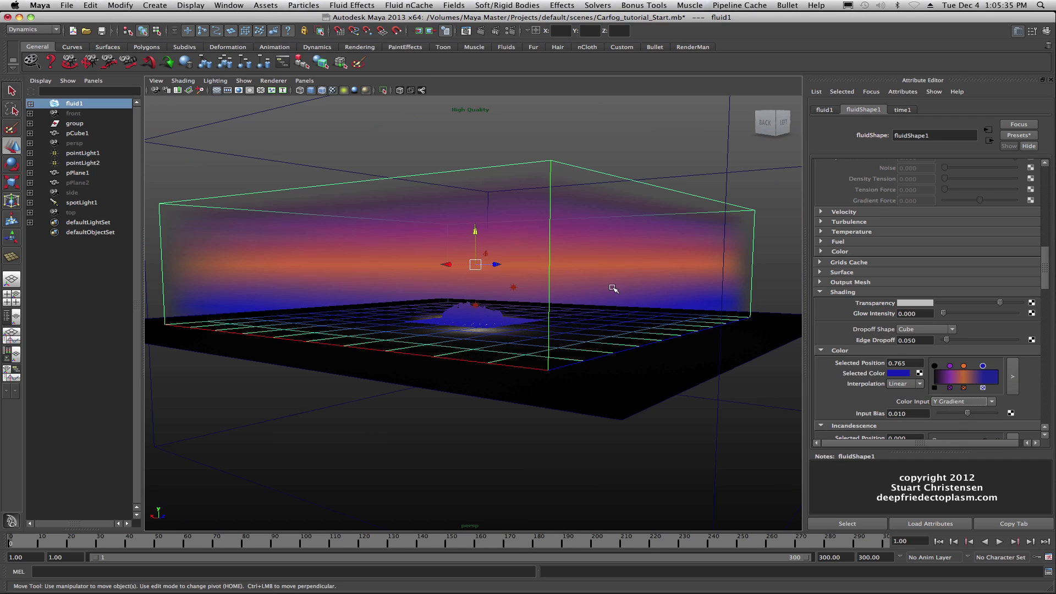
{"action": "scroll", "coordinate": [826, 361], "scroll_direction": "down", "scroll_amount": 5}
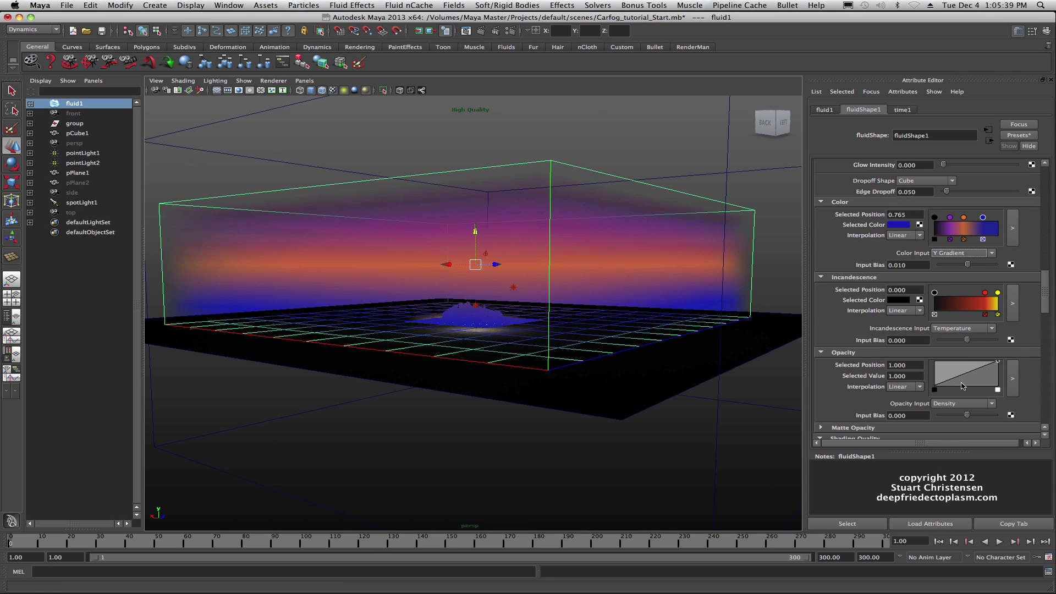
Add three Opacity ramp points, drop one to 0.360, and lower the colour input bias toward purple
{"action": "left_click", "coordinate": [959, 380]}
{"action": "left_click", "coordinate": [974, 371]}
{"action": "left_click", "coordinate": [986, 367]}
{"action": "left_click_drag", "start_coordinate": [987, 367], "coordinate": [932, 380]}
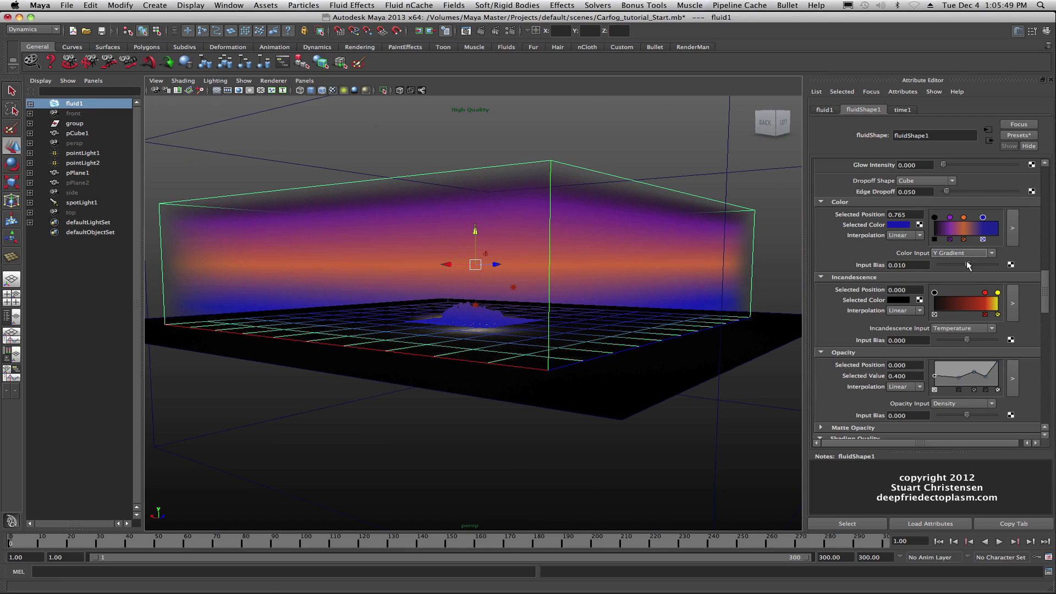
{"action": "left_click_drag", "start_coordinate": [969, 266], "coordinate": [969, 265]}
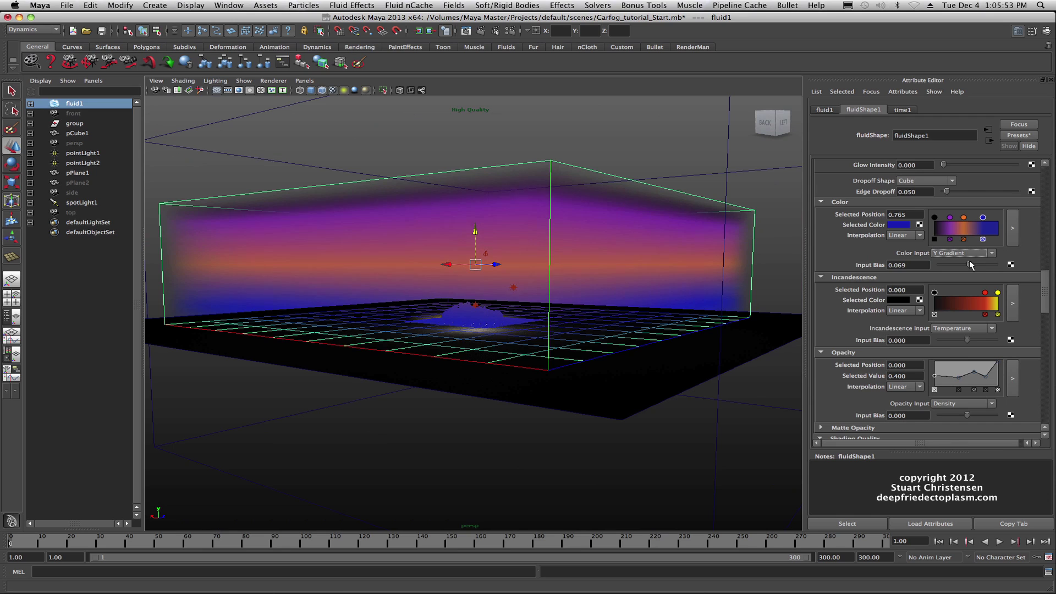
{"action": "left_click_drag", "start_coordinate": [971, 261], "coordinate": [965, 266]}
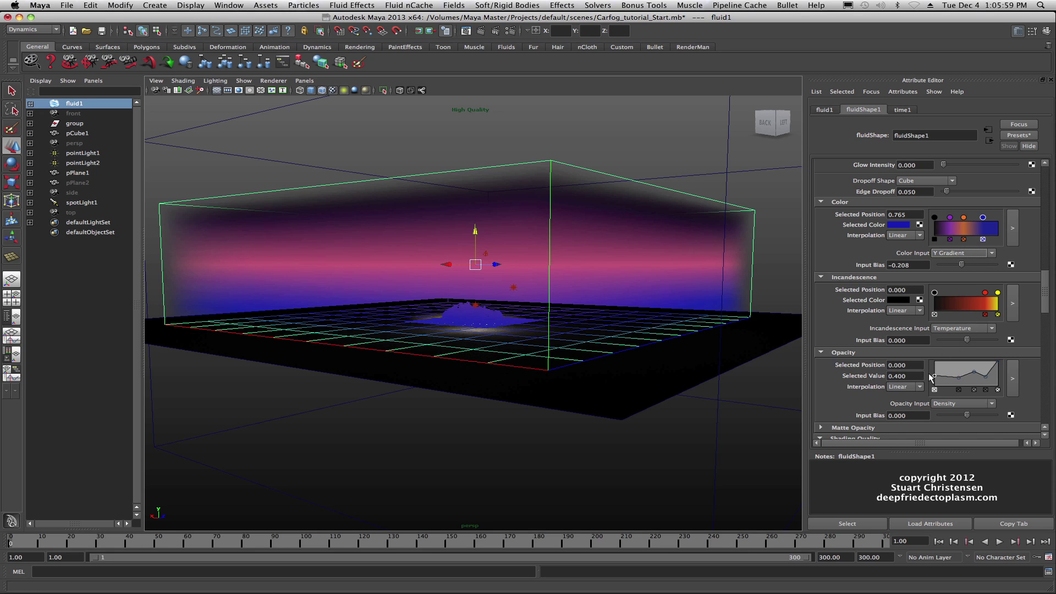
Lower the first opacity point to 0.260, and set incandescence bias to 0.129 and colour bias to -0.149
{"action": "left_click_drag", "start_coordinate": [934, 377], "coordinate": [960, 378]}
{"action": "left_click", "coordinate": [973, 372]}
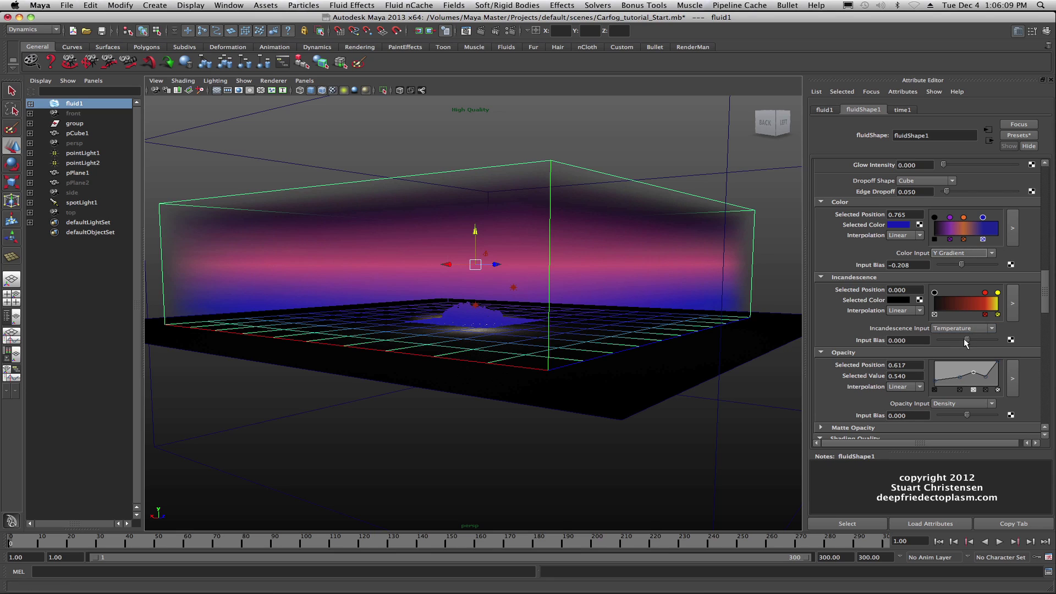
{"action": "left_click_drag", "start_coordinate": [967, 340], "coordinate": [970, 340]}
{"action": "left_click_drag", "start_coordinate": [962, 266], "coordinate": [968, 266]}
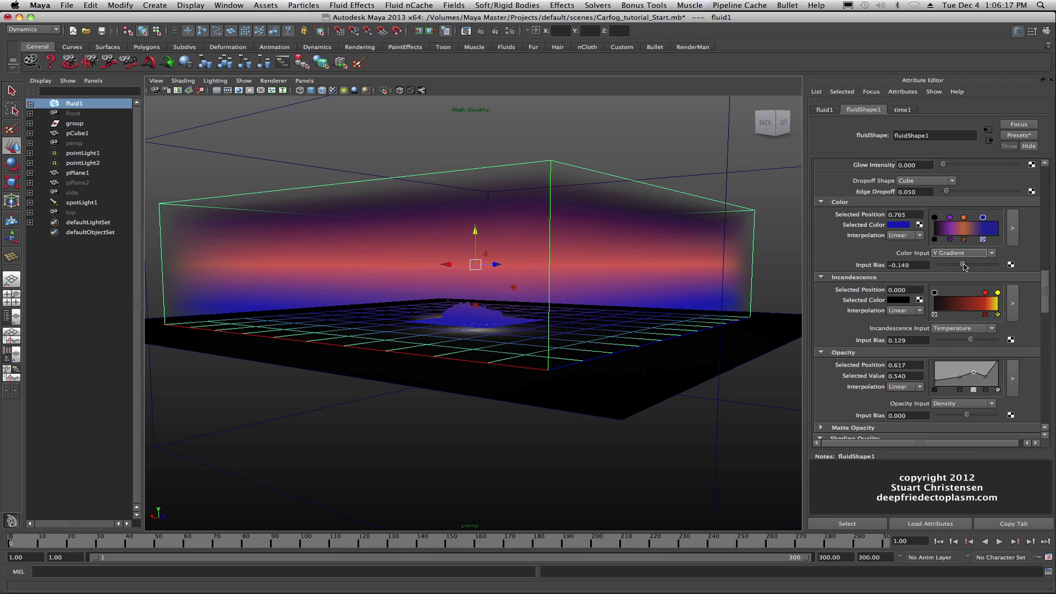
{"action": "scroll", "coordinate": [880, 308], "scroll_direction": "down", "scroll_amount": 5}
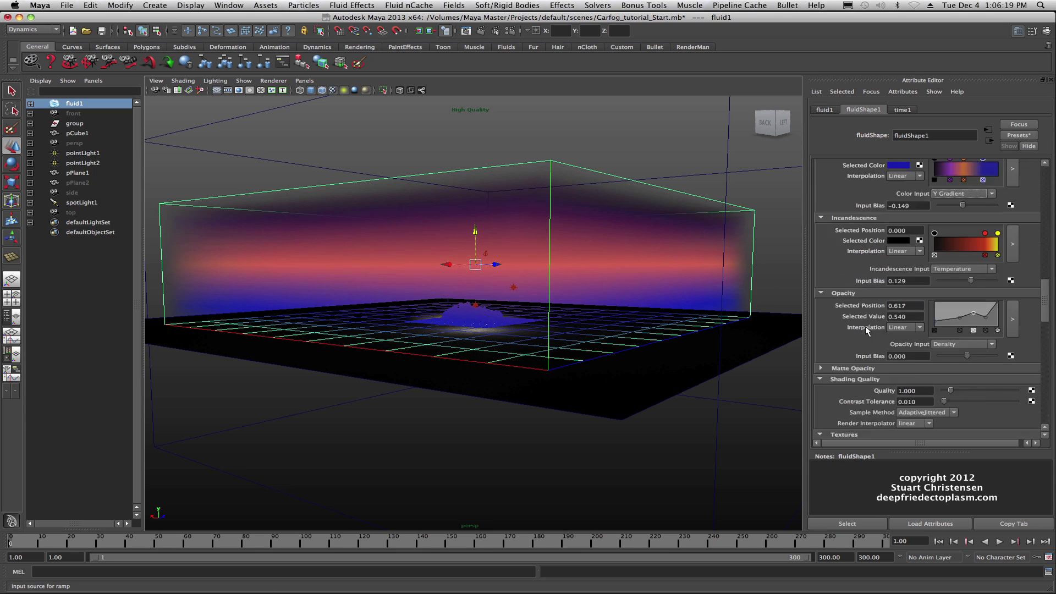
{"action": "scroll", "coordinate": [866, 331], "scroll_direction": "down", "scroll_amount": 3}
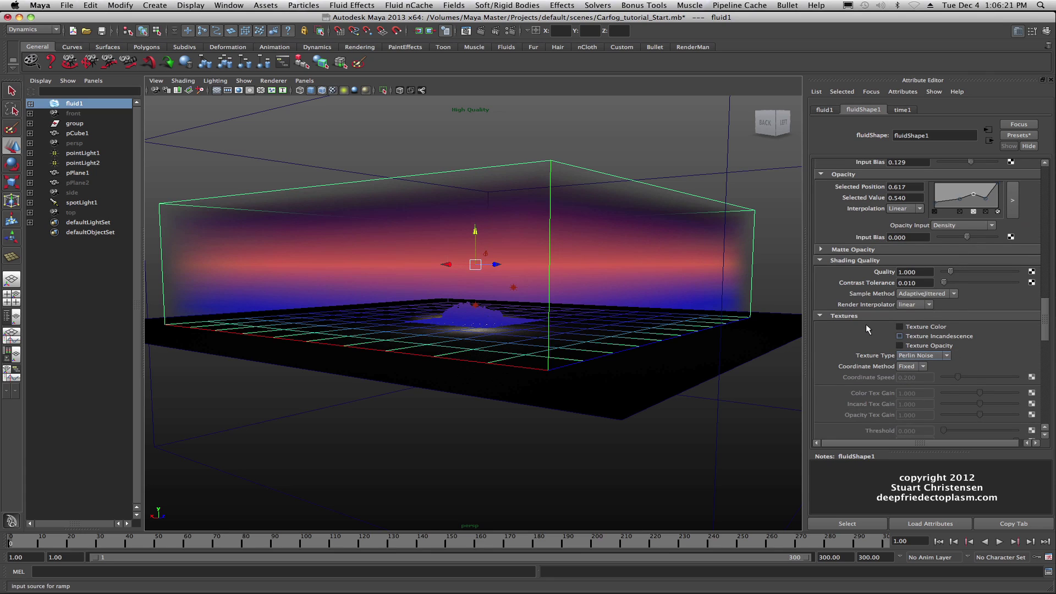
Turn on Texture Color and Texture Opacity so Perlin Noise mottles the fog
{"action": "left_click", "coordinate": [900, 327]}
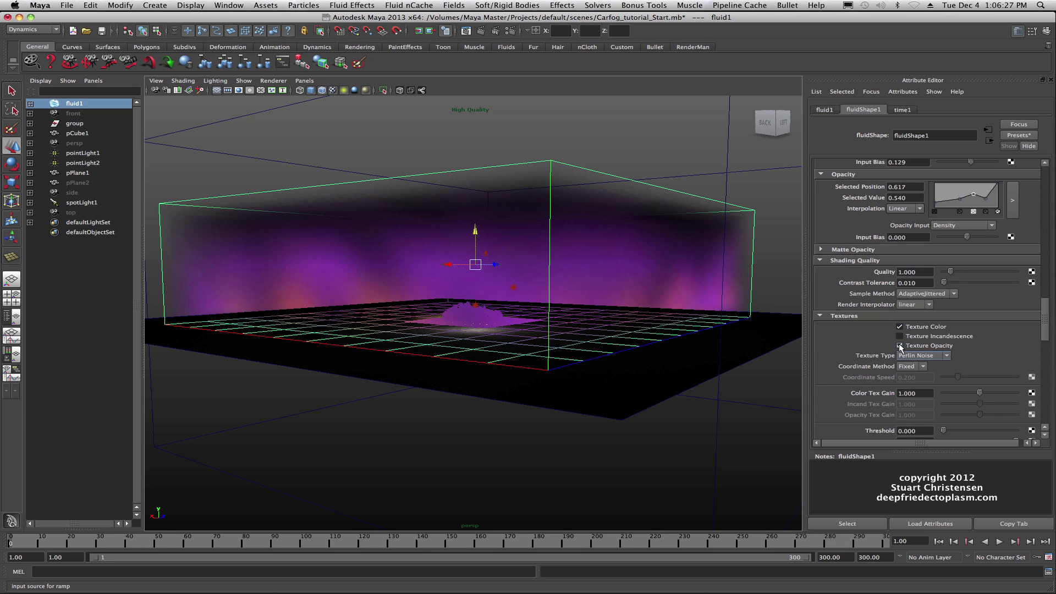
{"action": "left_click", "coordinate": [901, 346]}
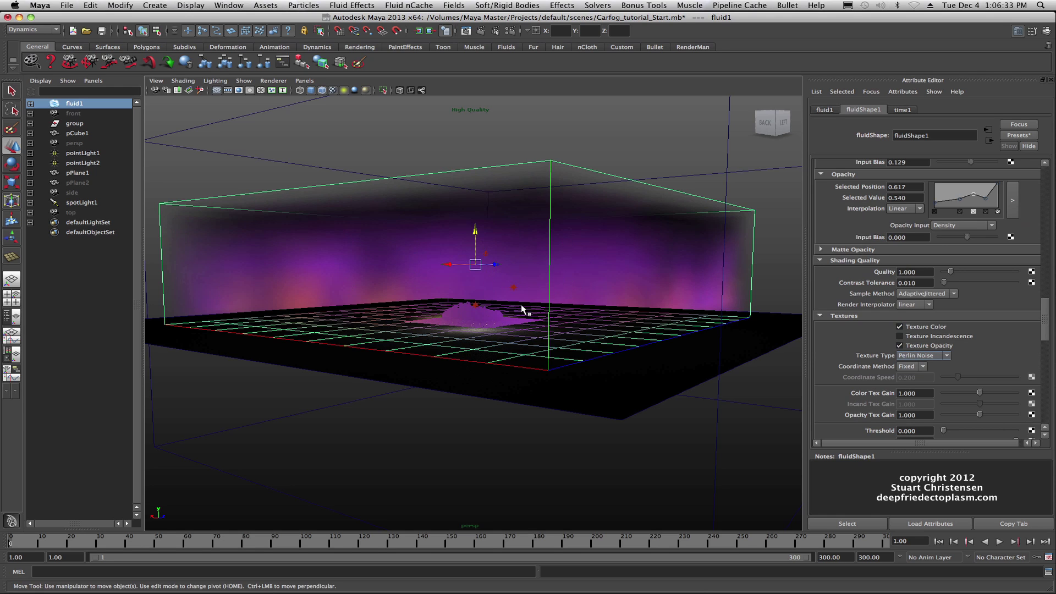
{"action": "right_click_drag", "start_coordinate": [521, 305], "coordinate": [436, 314], "text": "alt"}
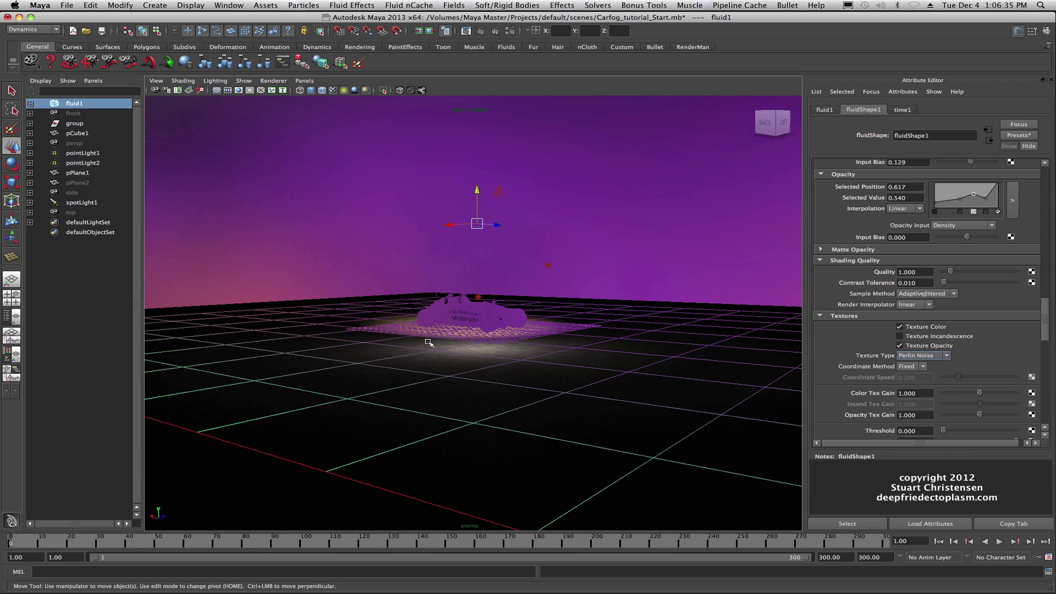
Tumble and frame the view to show the car in the fog from a high three-quarter angle
{"action": "left_click_drag", "start_coordinate": [448, 337], "coordinate": [370, 313], "text": "alt"}
{"action": "key", "text": "f"}
{"action": "scroll", "coordinate": [405, 305], "scroll_direction": "up", "scroll_amount": 5}
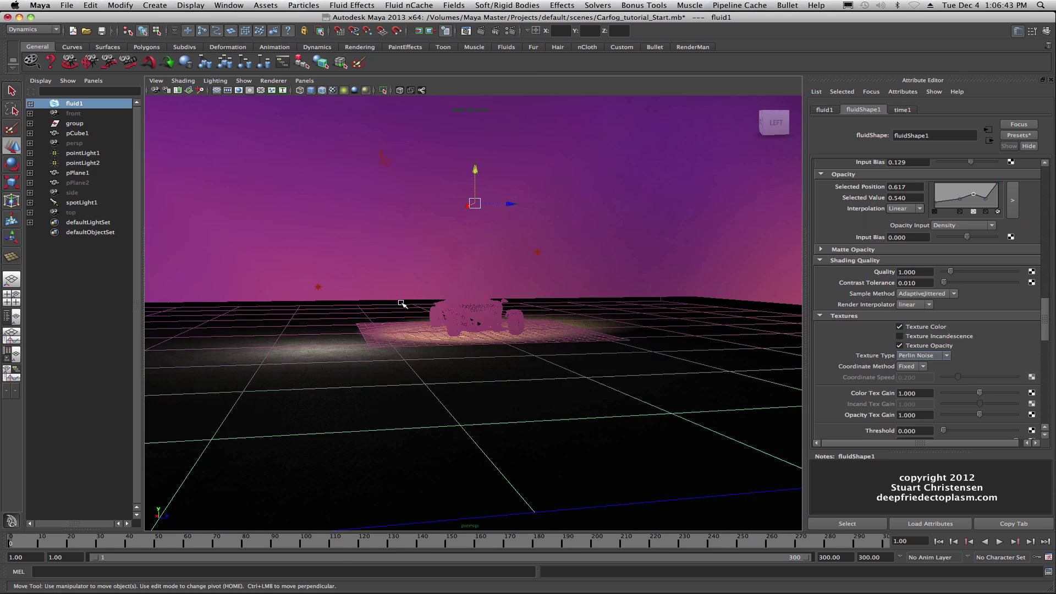
{"action": "scroll", "coordinate": [403, 303], "scroll_direction": "up", "scroll_amount": 5}
{"action": "left_click_drag", "start_coordinate": [410, 318], "coordinate": [461, 301], "text": "alt"}
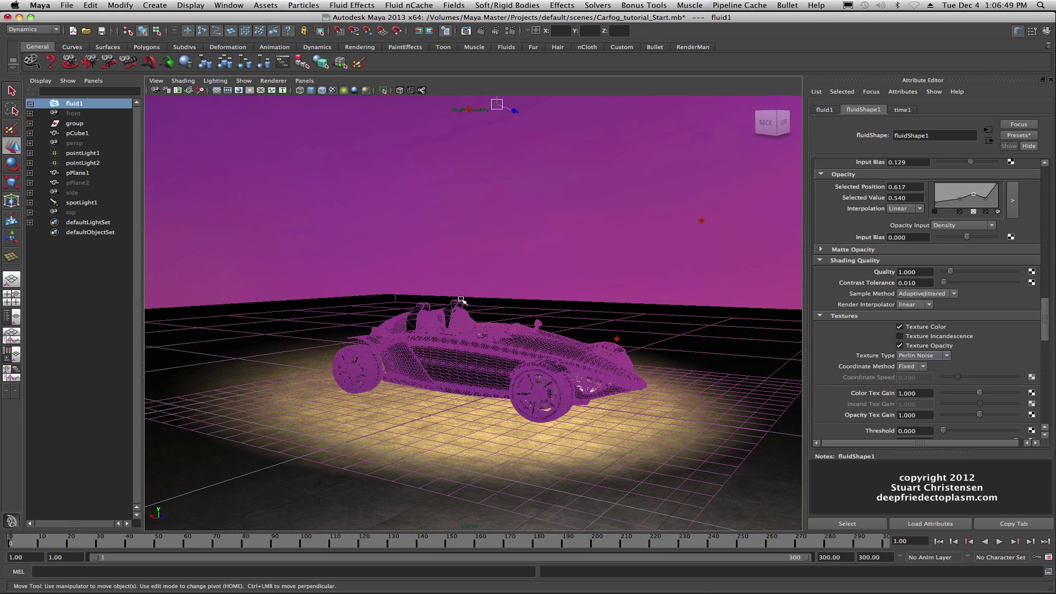
{"action": "scroll", "coordinate": [879, 254], "scroll_direction": "up", "scroll_amount": 6}
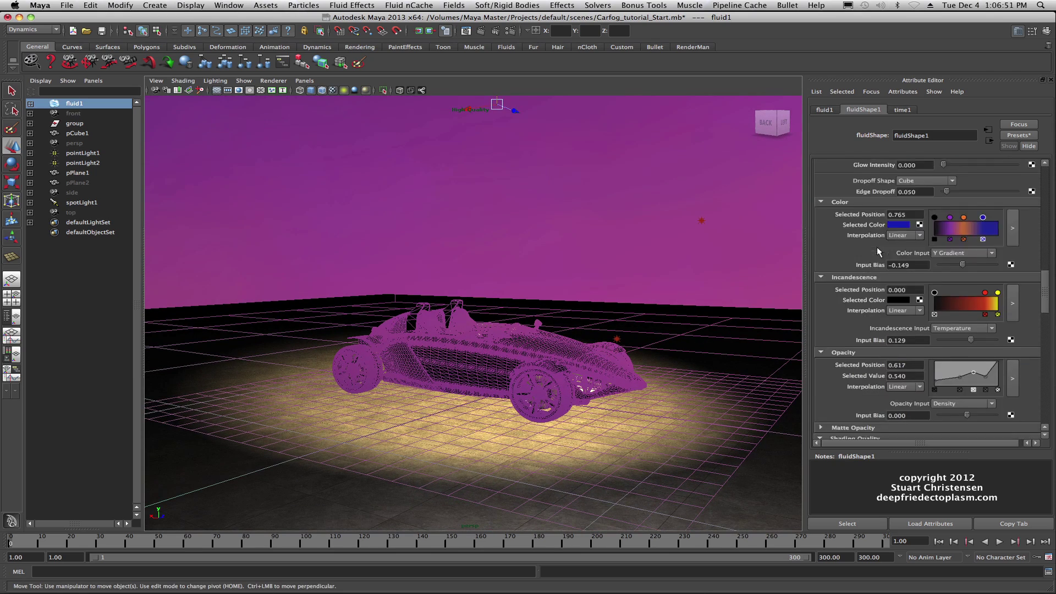
{"action": "scroll", "coordinate": [879, 253], "scroll_direction": "up", "scroll_amount": 2}
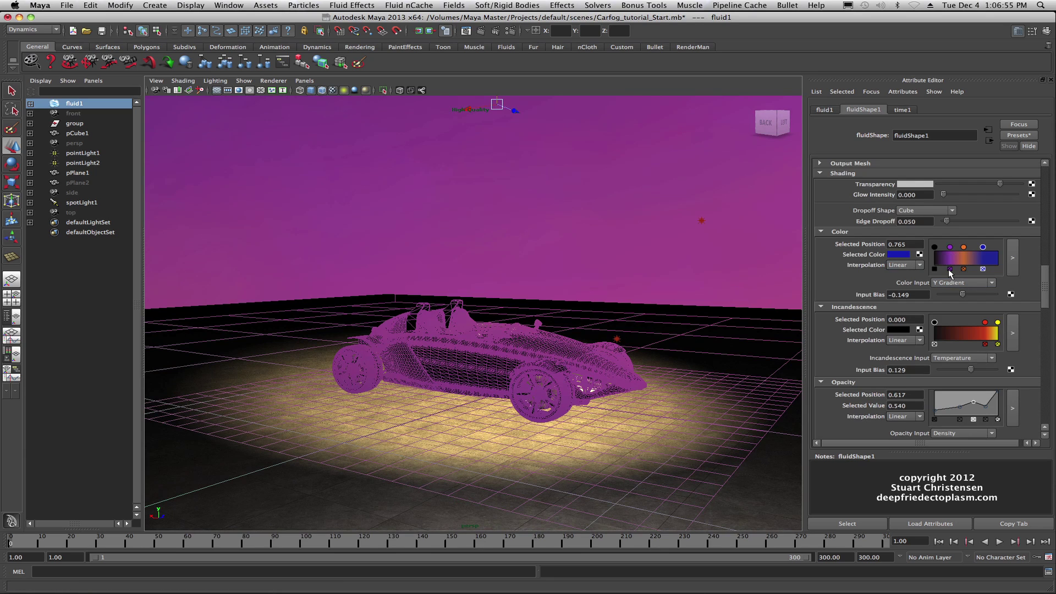
Remove the purple ramp point, keep the bottom black, and add a light-grey base point at 0.348
{"action": "left_click", "coordinate": [950, 269]}
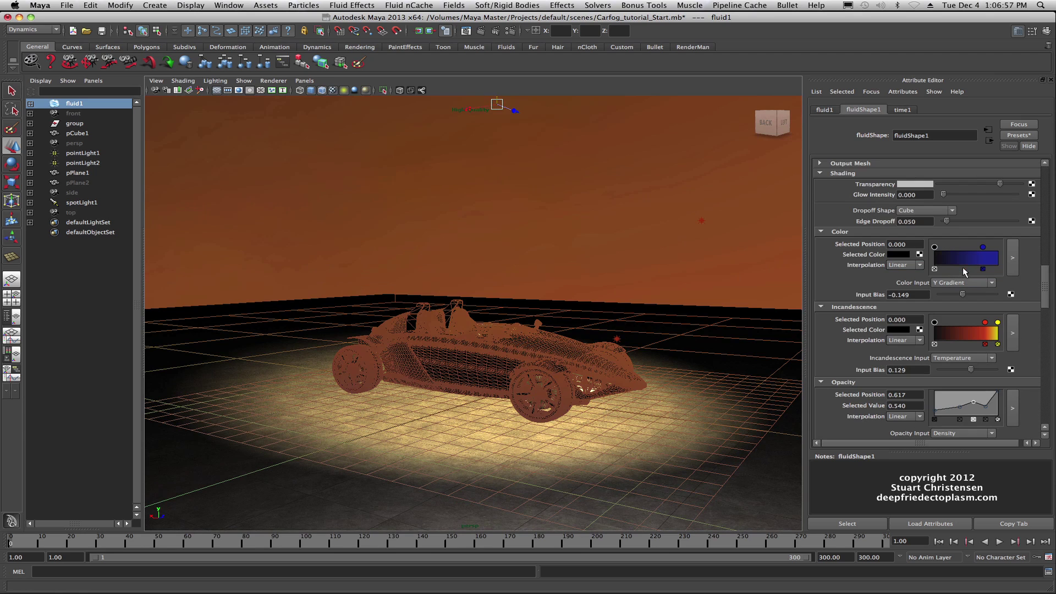
{"action": "left_click", "coordinate": [893, 254]}
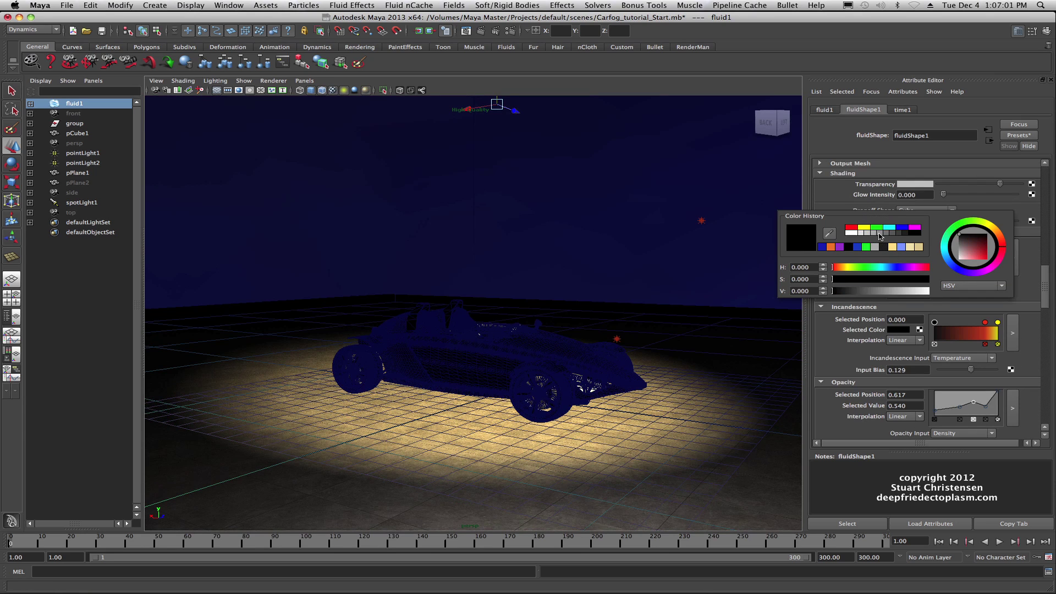
{"action": "left_click", "coordinate": [880, 233]}
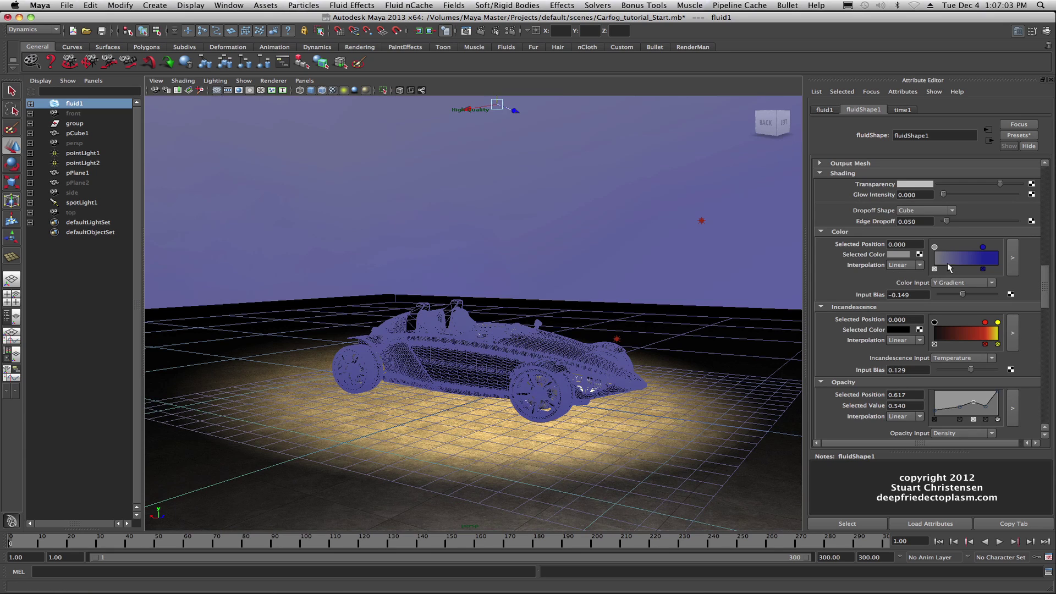
{"action": "left_click", "coordinate": [889, 255]}
{"action": "left_click", "coordinate": [914, 235]}
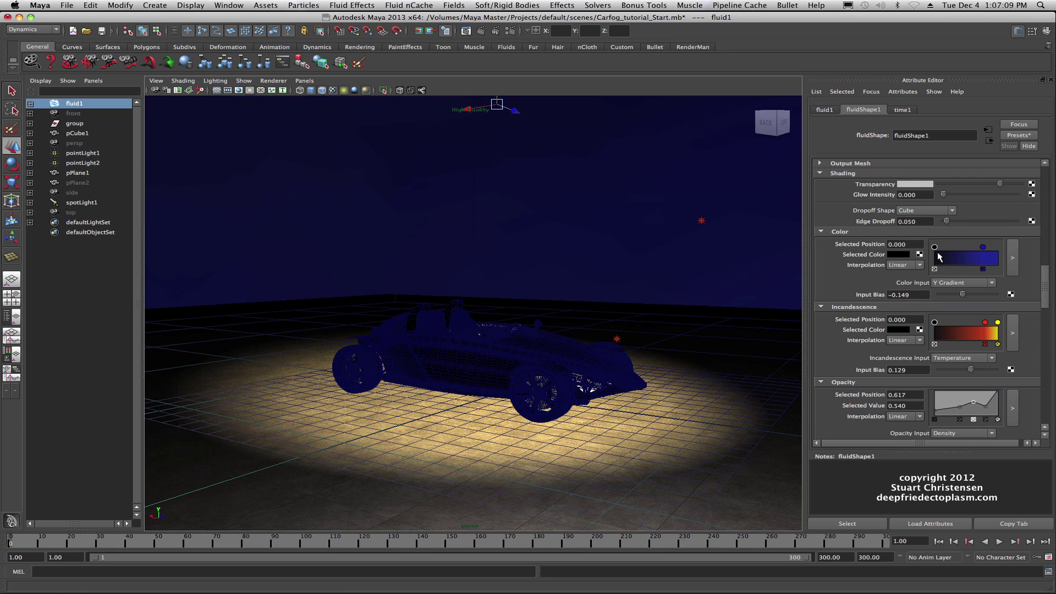
{"action": "left_click", "coordinate": [957, 254]}
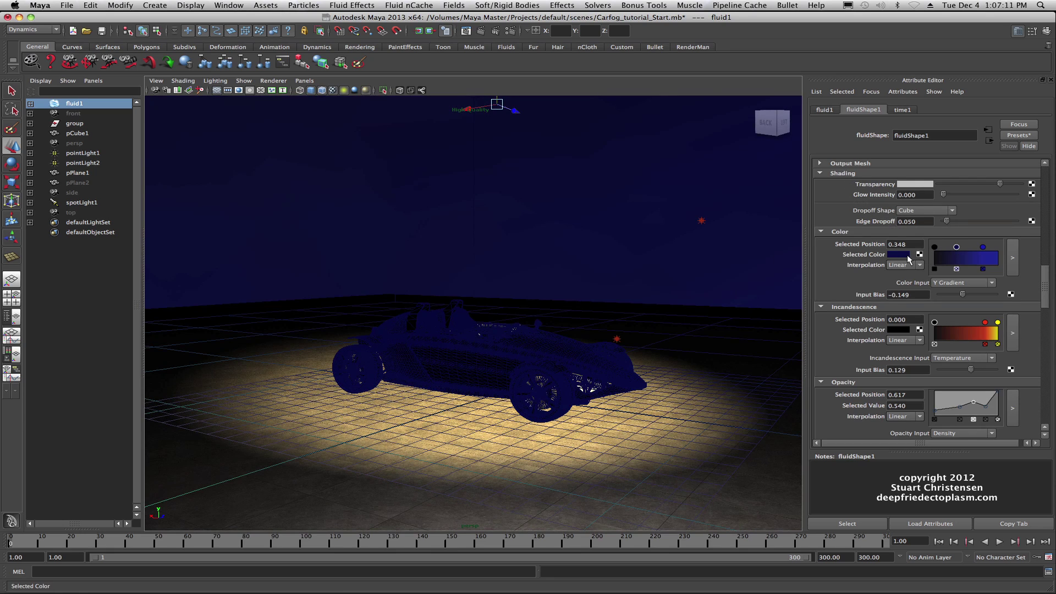
{"action": "left_click", "coordinate": [902, 255]}
{"action": "left_click", "coordinate": [893, 235]}
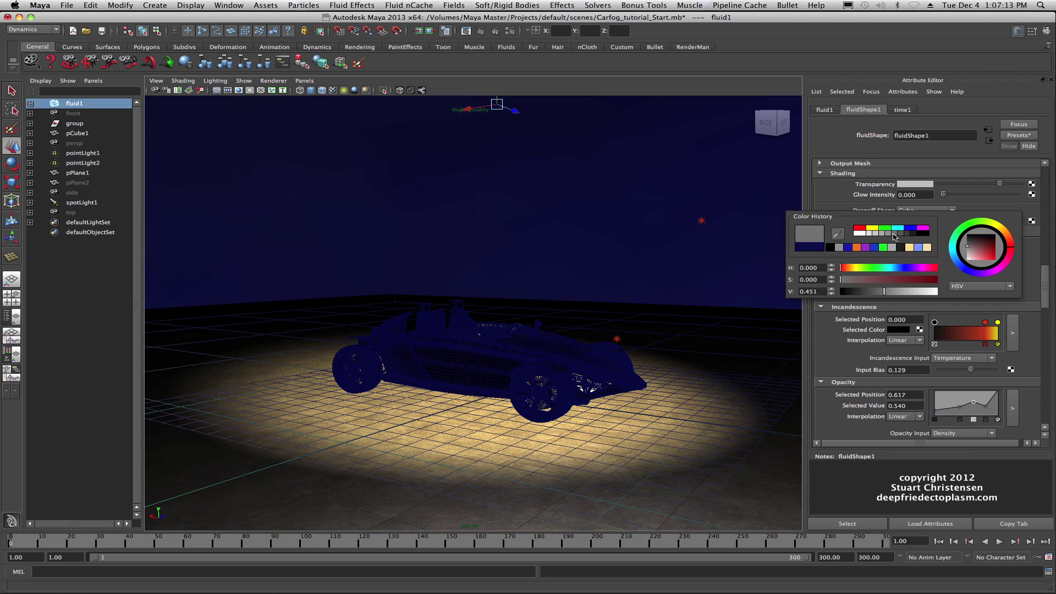
Add a light-lavender colour point and move the dark-blue point up to 0.843
{"action": "left_click", "coordinate": [970, 256]}
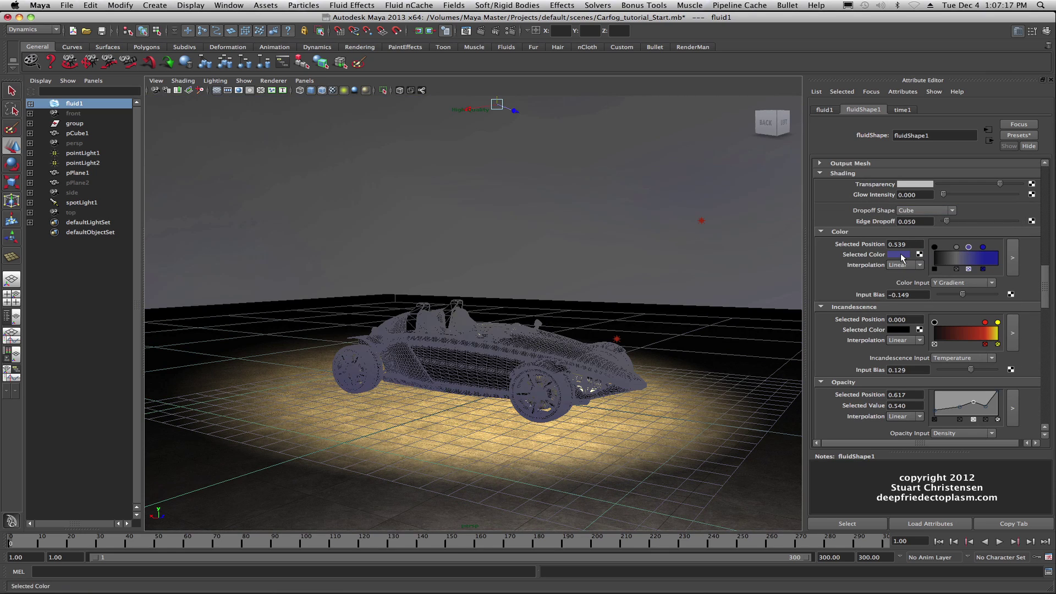
{"action": "left_click", "coordinate": [902, 256]}
{"action": "left_click", "coordinate": [964, 252]}
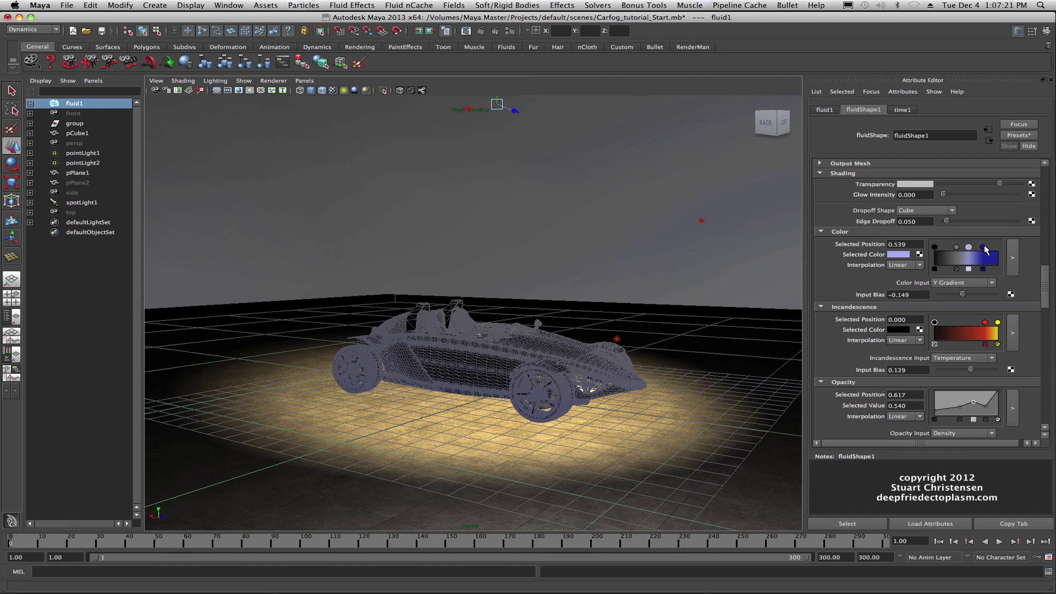
{"action": "left_click_drag", "start_coordinate": [984, 247], "coordinate": [955, 247]}
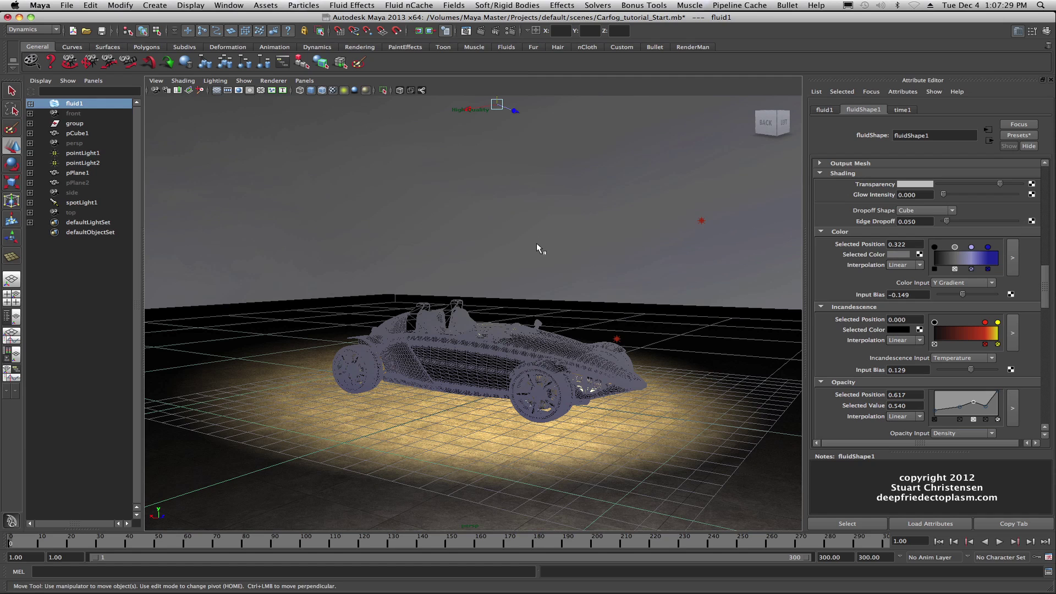
{"action": "scroll", "coordinate": [537, 243], "scroll_direction": "up", "scroll_amount": 2}
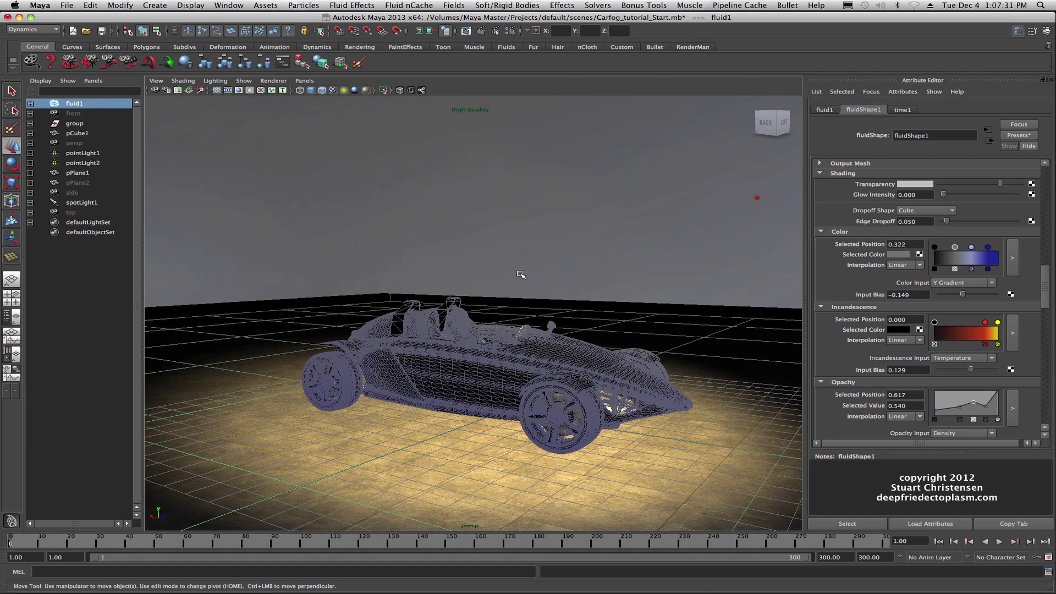
Render a mental ray preview of the car in the fog, then raise the fog's Transparency
{"action": "left_click_drag", "start_coordinate": [525, 282], "coordinate": [522, 282], "text": "alt"}
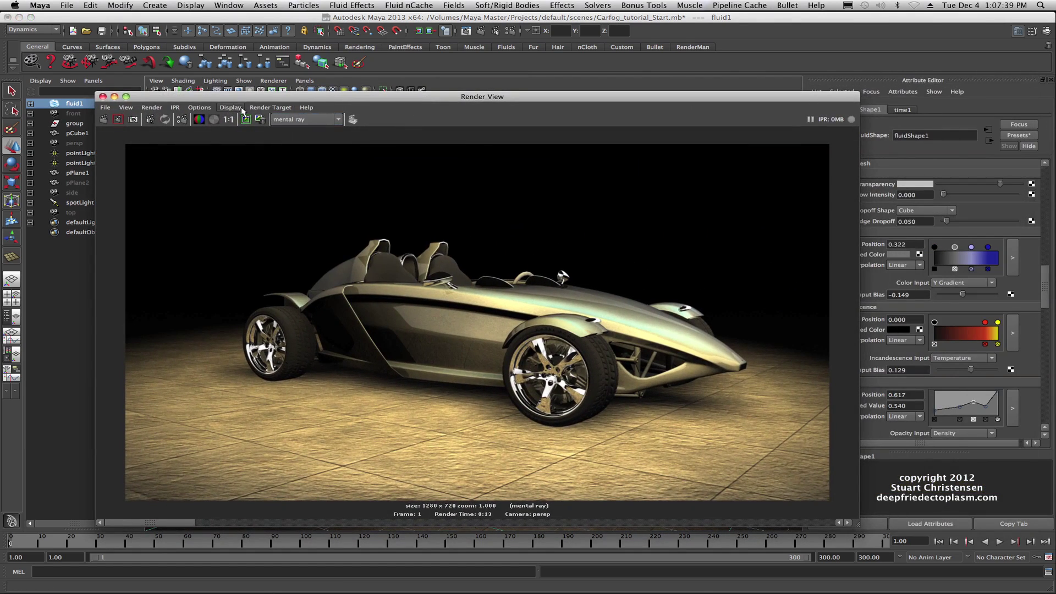
{"action": "left_click", "coordinate": [104, 120]}
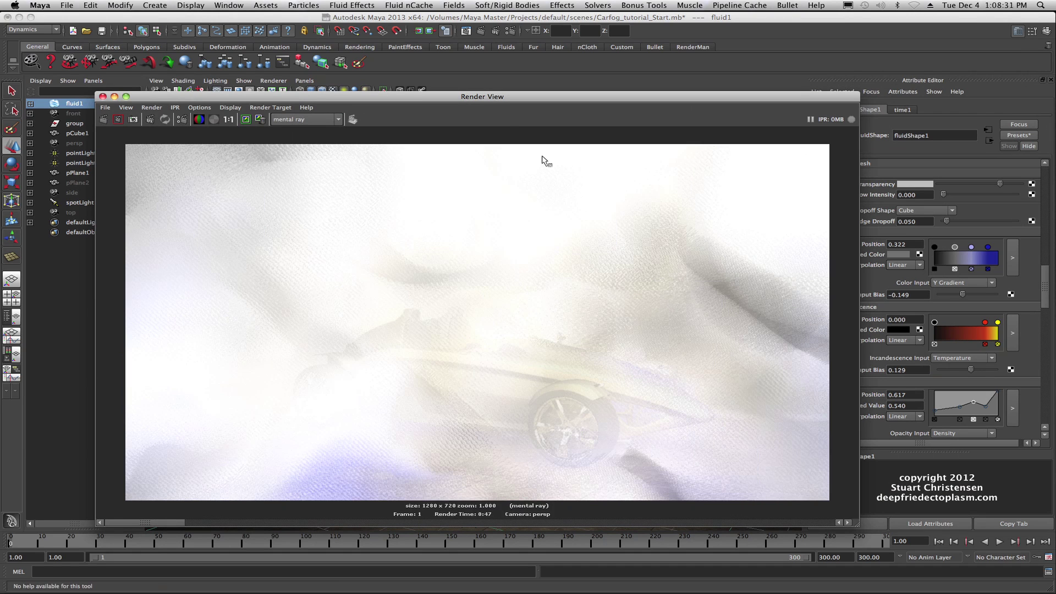
{"action": "left_click_drag", "start_coordinate": [524, 101], "coordinate": [482, 87]}
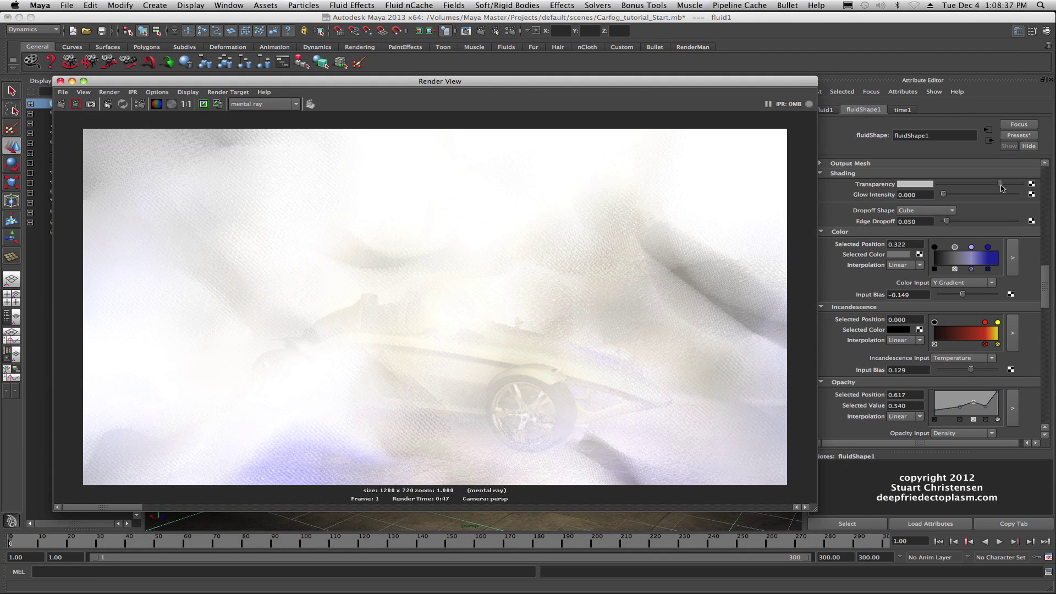
{"action": "left_click_drag", "start_coordinate": [1001, 185], "coordinate": [1004, 185]}
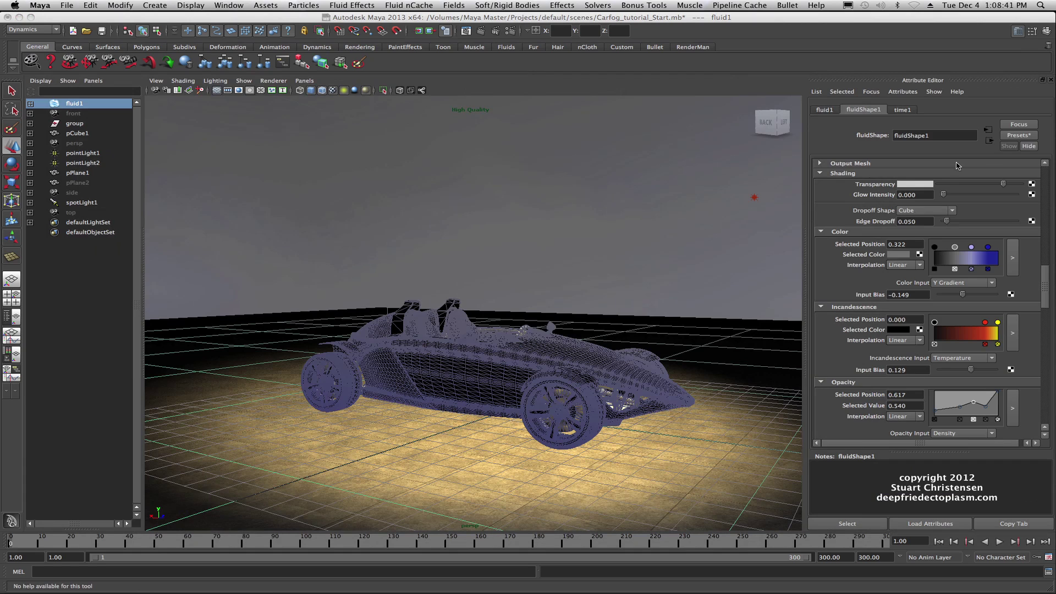
Raise the fog Transparency further and set Color Input Bias to -0.129
{"action": "left_click_drag", "start_coordinate": [1004, 186], "coordinate": [1014, 186]}
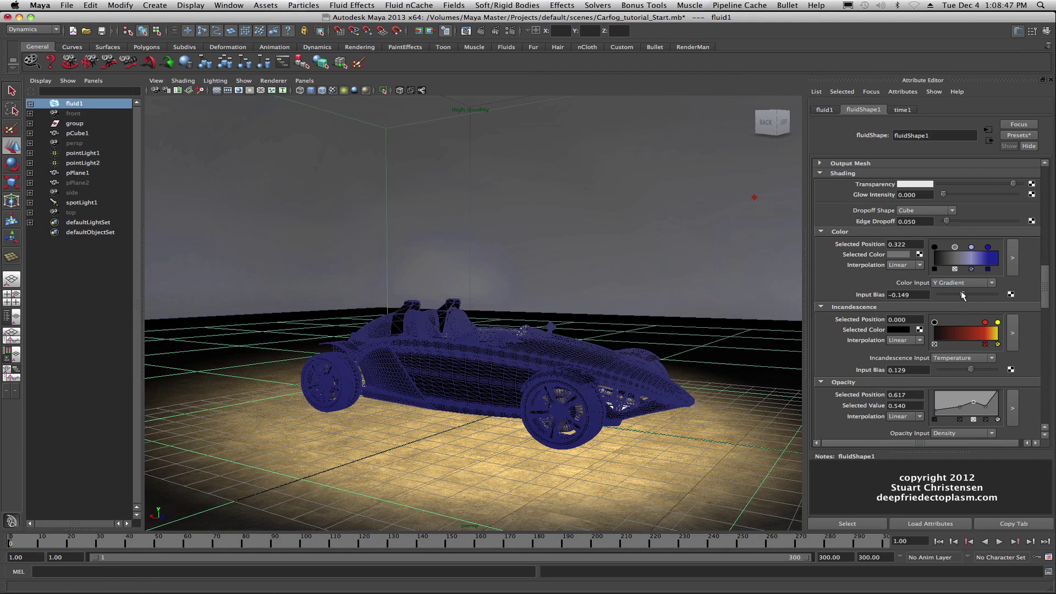
{"action": "left_click_drag", "start_coordinate": [963, 295], "coordinate": [963, 289]}
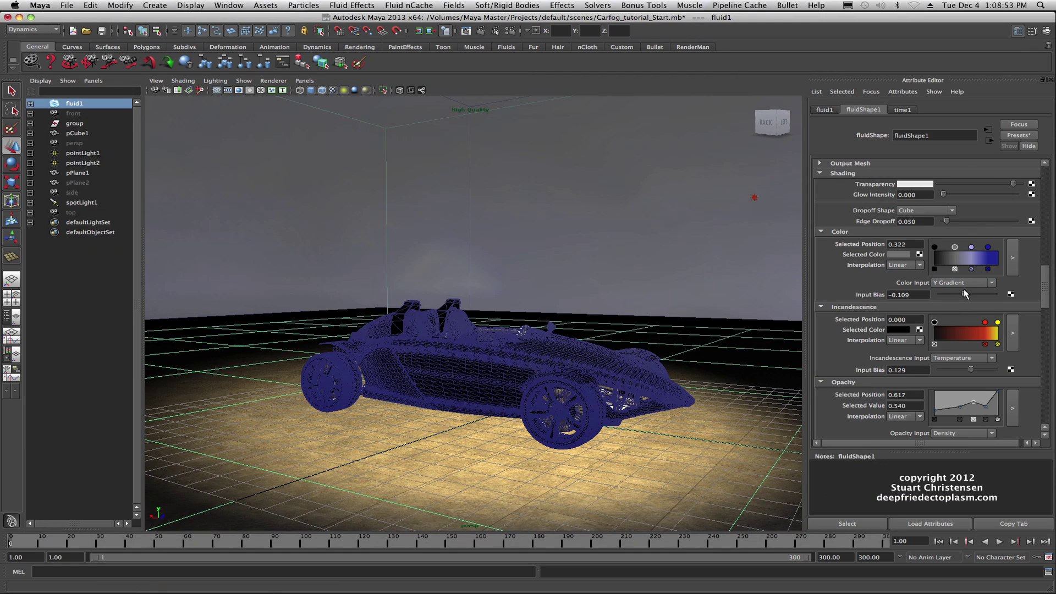
{"action": "scroll", "coordinate": [849, 278], "scroll_direction": "down", "scroll_amount": 2}
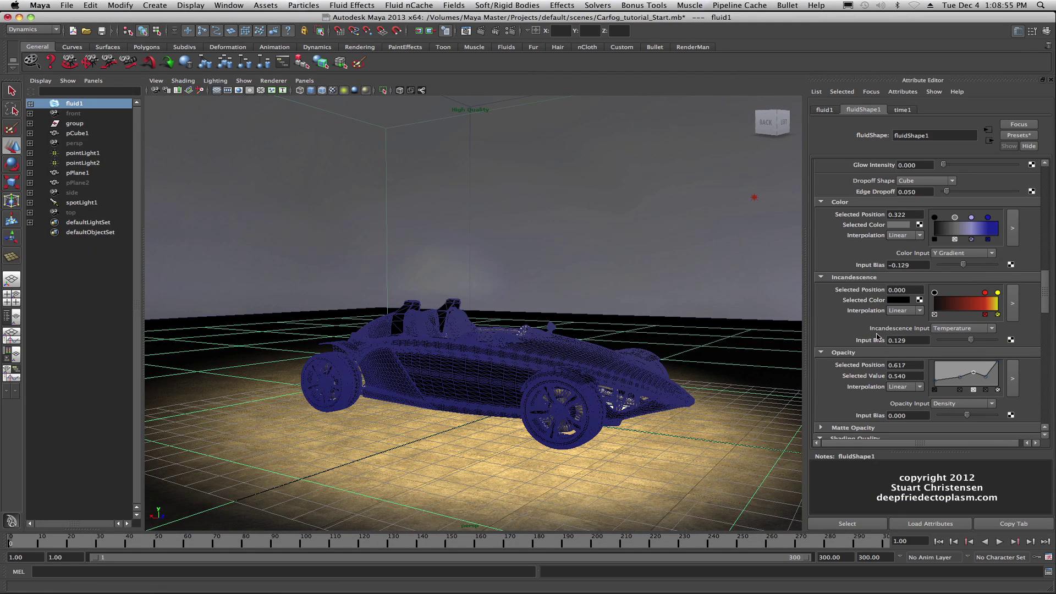
Reshape the Opacity curve, raising its end point and moving a point to 0.635 / 0.380
{"action": "left_click_drag", "start_coordinate": [999, 362], "coordinate": [1001, 368]}
{"action": "left_click", "coordinate": [935, 383]}
{"action": "left_click_drag", "start_coordinate": [960, 378], "coordinate": [976, 378]}
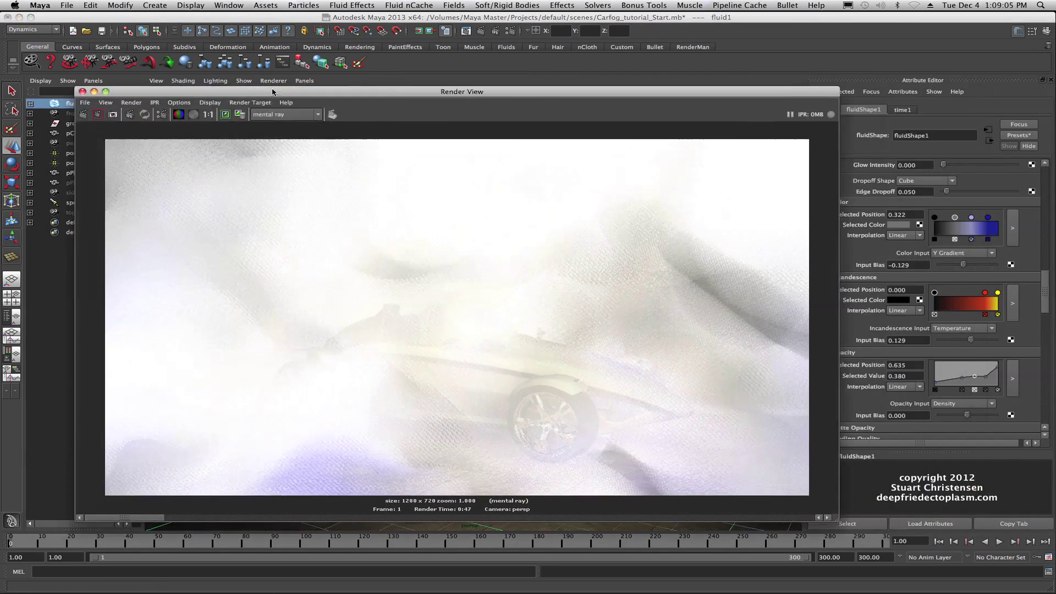
Keep the earlier render, re-render the car, and select the opacity curve's end and middle points
{"action": "left_click", "coordinate": [222, 114]}
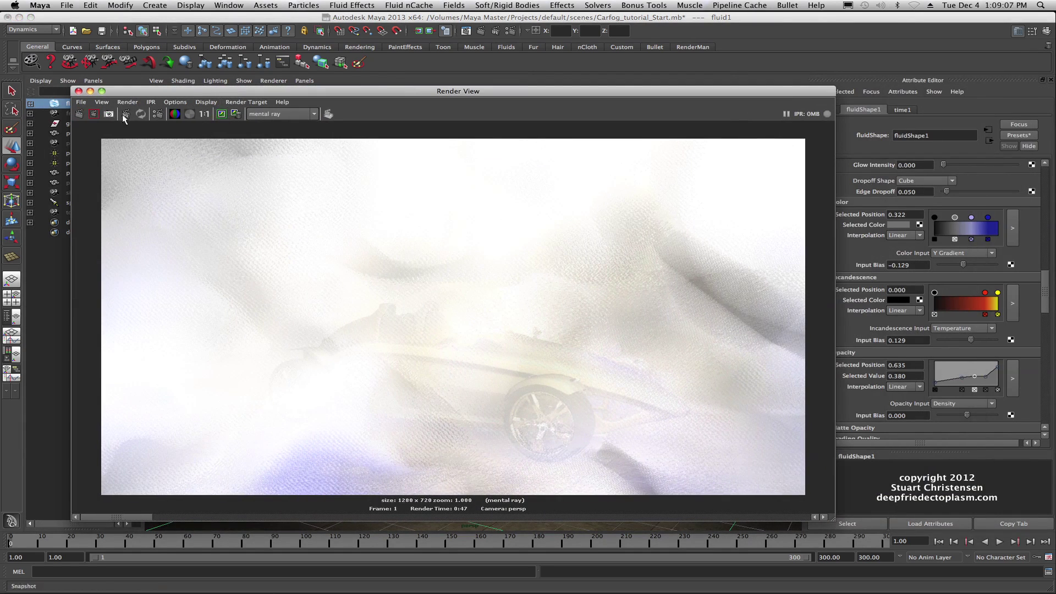
{"action": "left_click", "coordinate": [79, 114]}
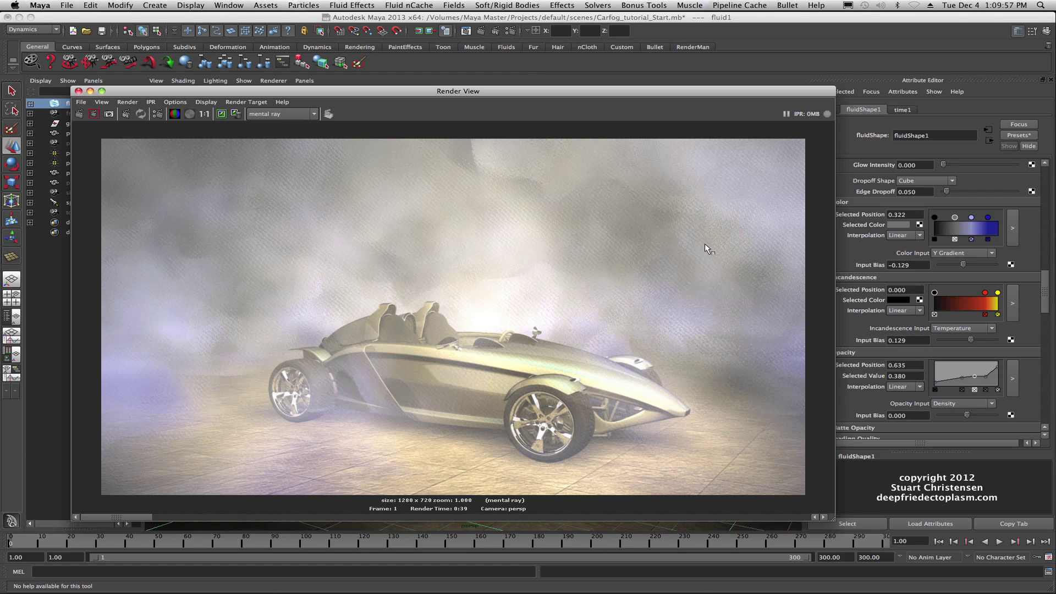
{"action": "left_click", "coordinate": [998, 371]}
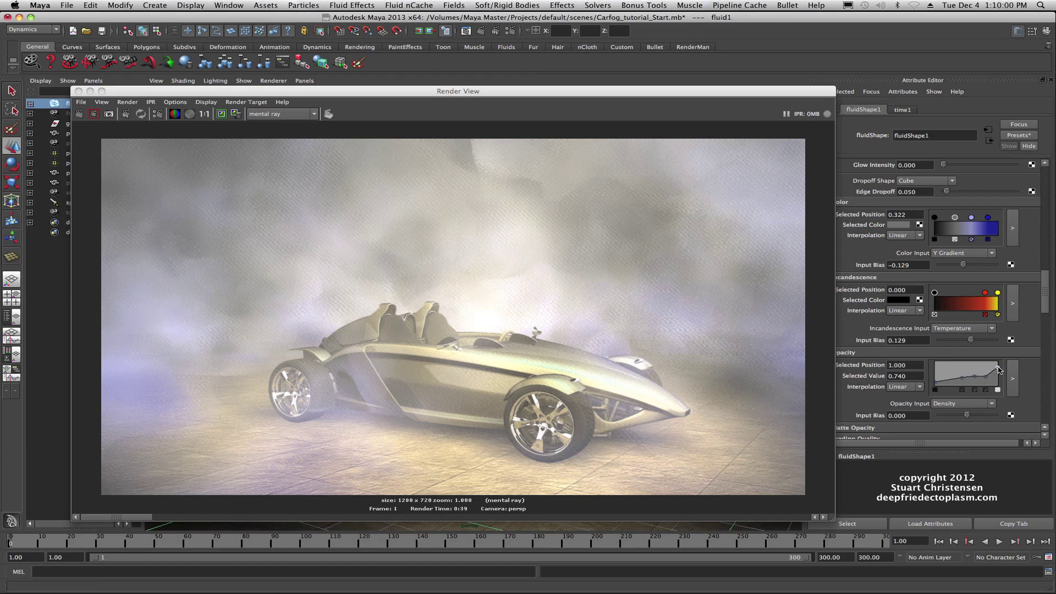
{"action": "left_click", "coordinate": [961, 379]}
Nudge the fog's Transparency slightly higher
{"action": "scroll", "coordinate": [998, 248], "scroll_direction": "up", "scroll_amount": 2}
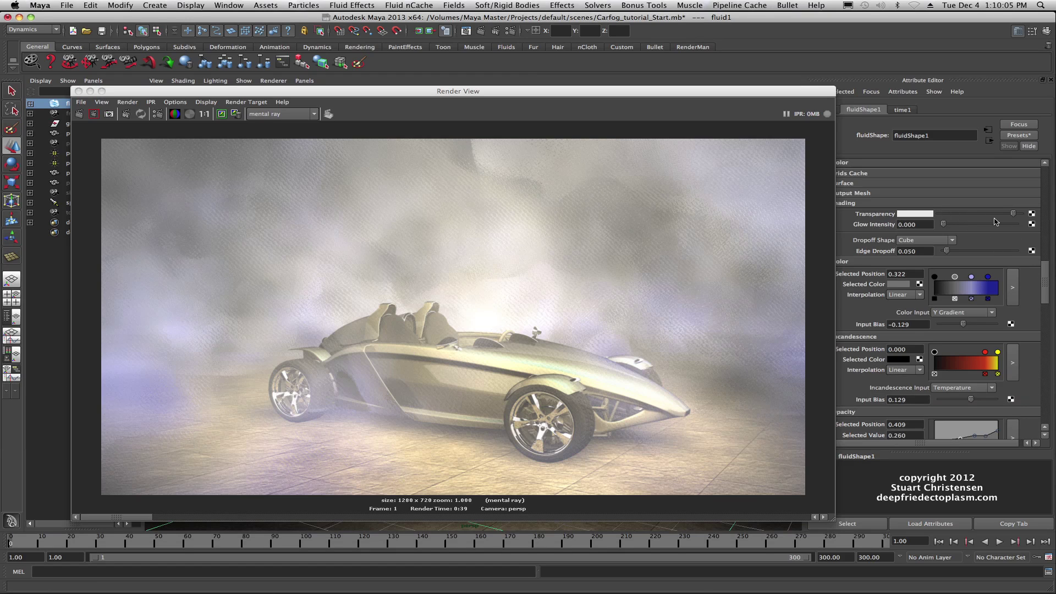
{"action": "left_click_drag", "start_coordinate": [1014, 217], "coordinate": [1017, 217]}
{"action": "scroll", "coordinate": [920, 322], "scroll_direction": "down", "scroll_amount": 2}
{"action": "scroll", "coordinate": [880, 340], "scroll_direction": "down", "scroll_amount": 10}
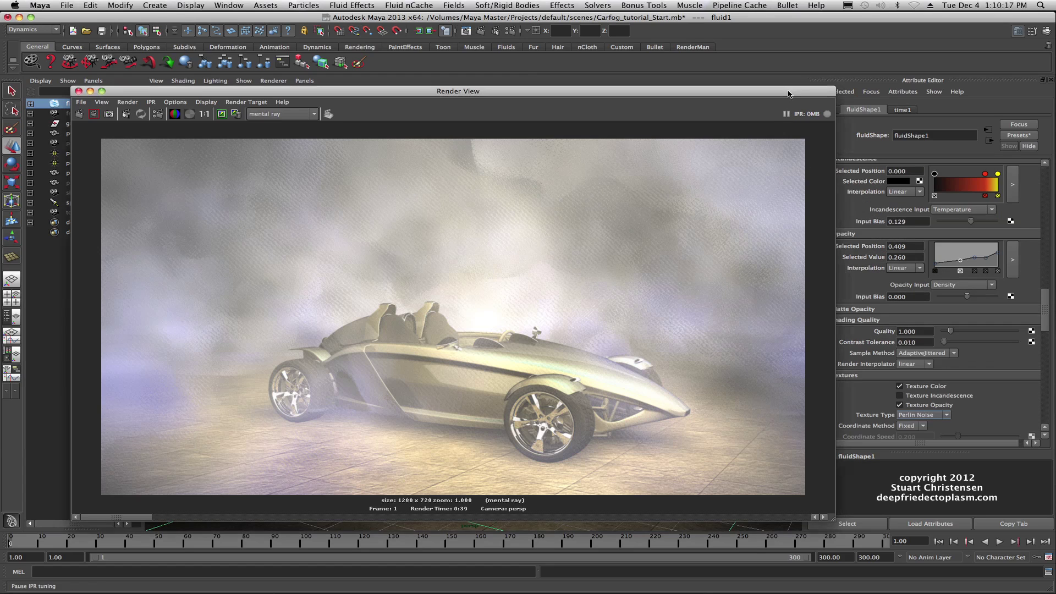
{"action": "left_click_drag", "start_coordinate": [495, 90], "coordinate": [461, 85]}
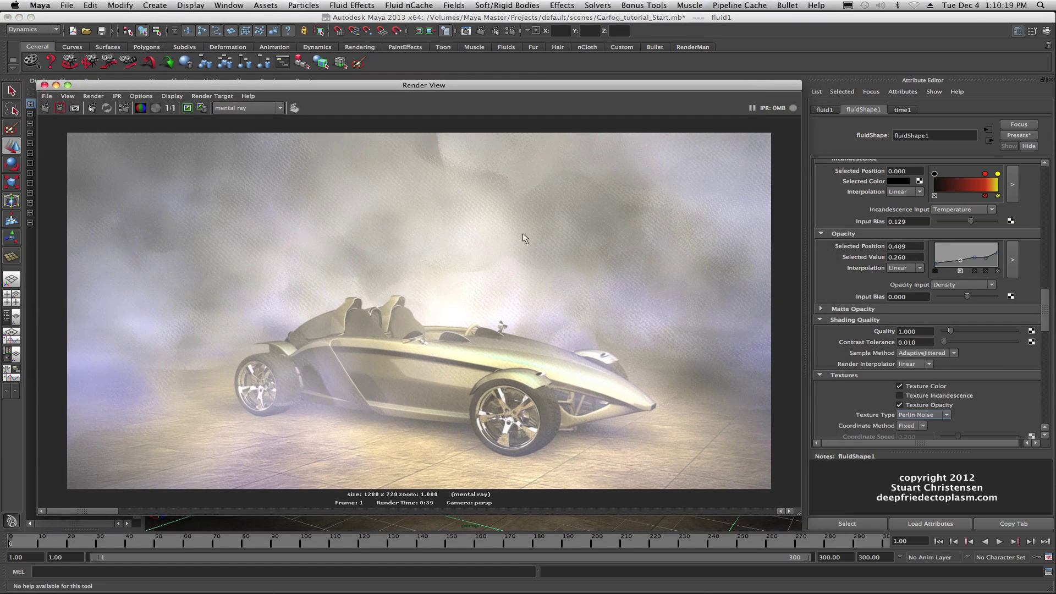
Switch the fog texture type to Billow and redo the mental ray render of the car
{"action": "scroll", "coordinate": [825, 360], "scroll_direction": "down", "scroll_amount": 8}
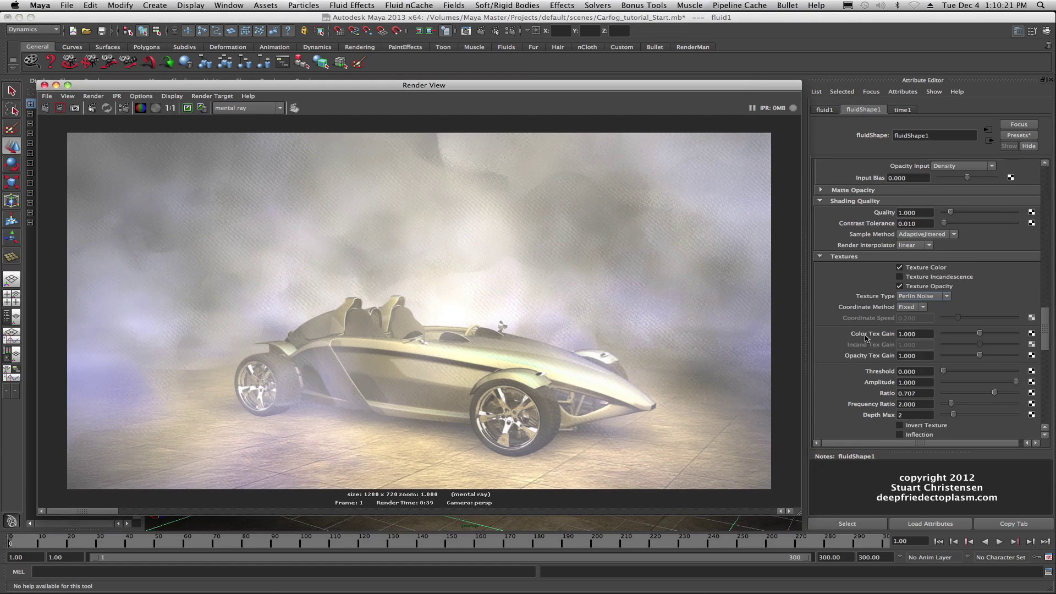
{"action": "scroll", "coordinate": [845, 262], "scroll_direction": "down", "scroll_amount": 2}
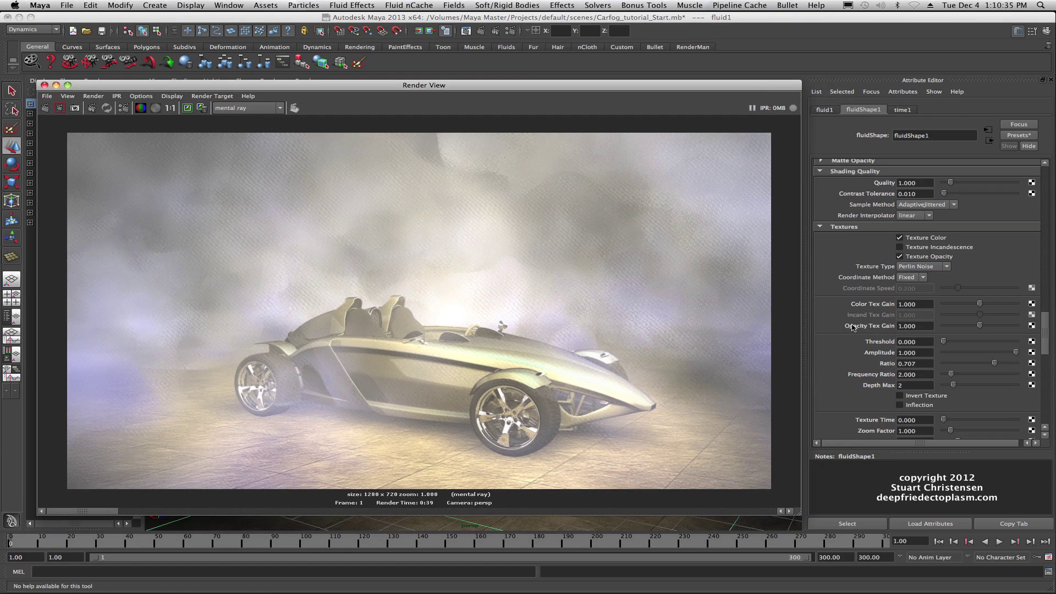
{"action": "left_click", "coordinate": [948, 267]}
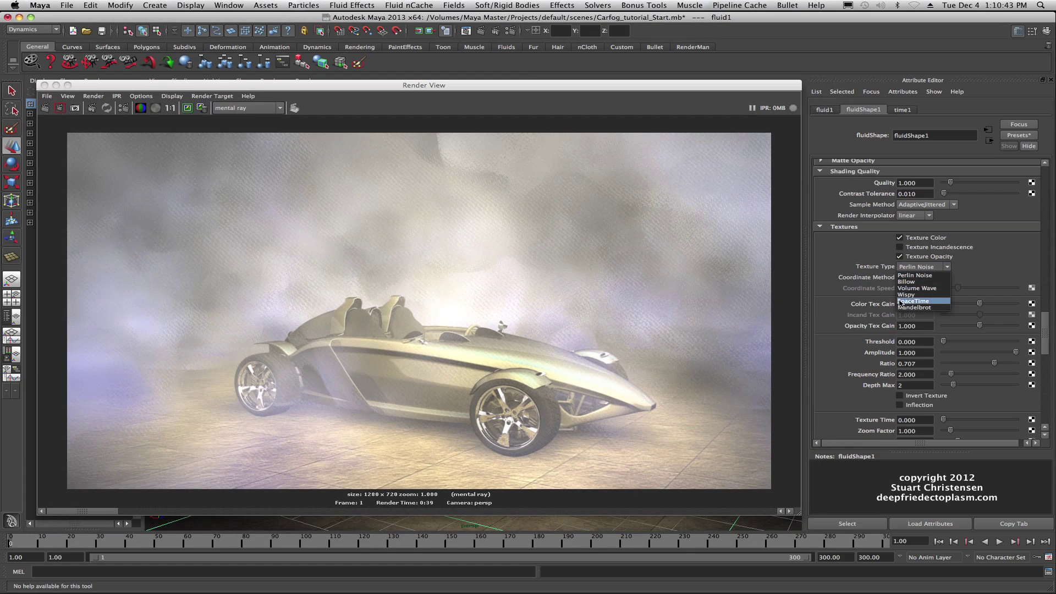
{"action": "left_click", "coordinate": [908, 280]}
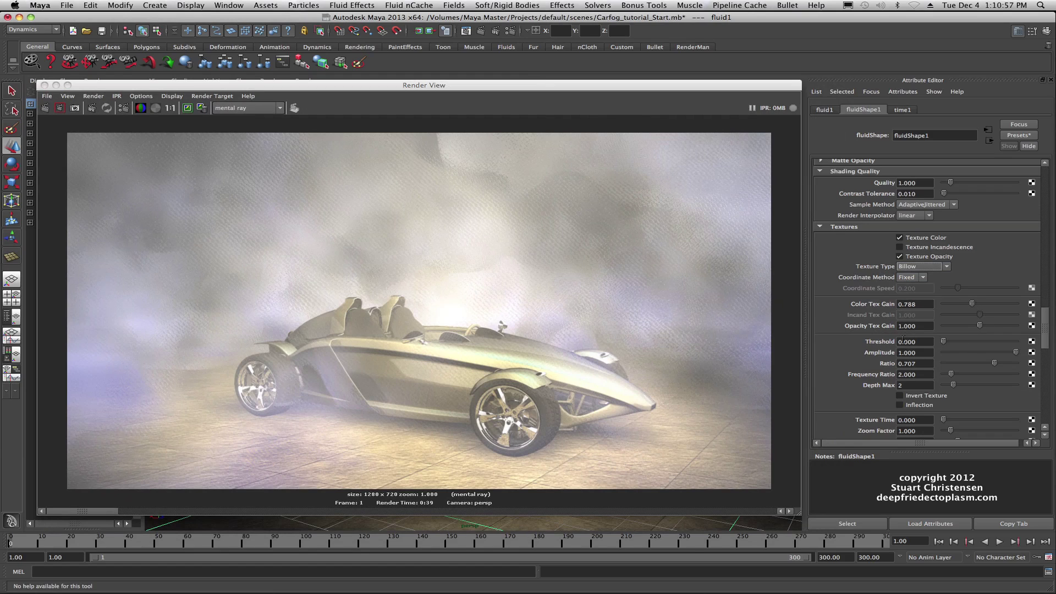
{"action": "left_click", "coordinate": [165, 122]}
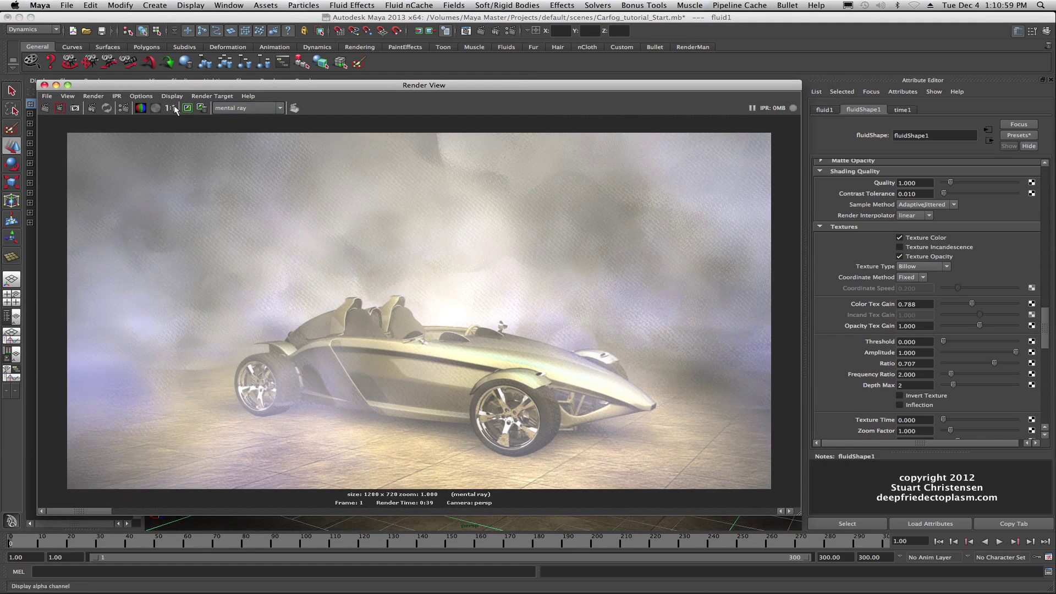
{"action": "left_click", "coordinate": [44, 108]}
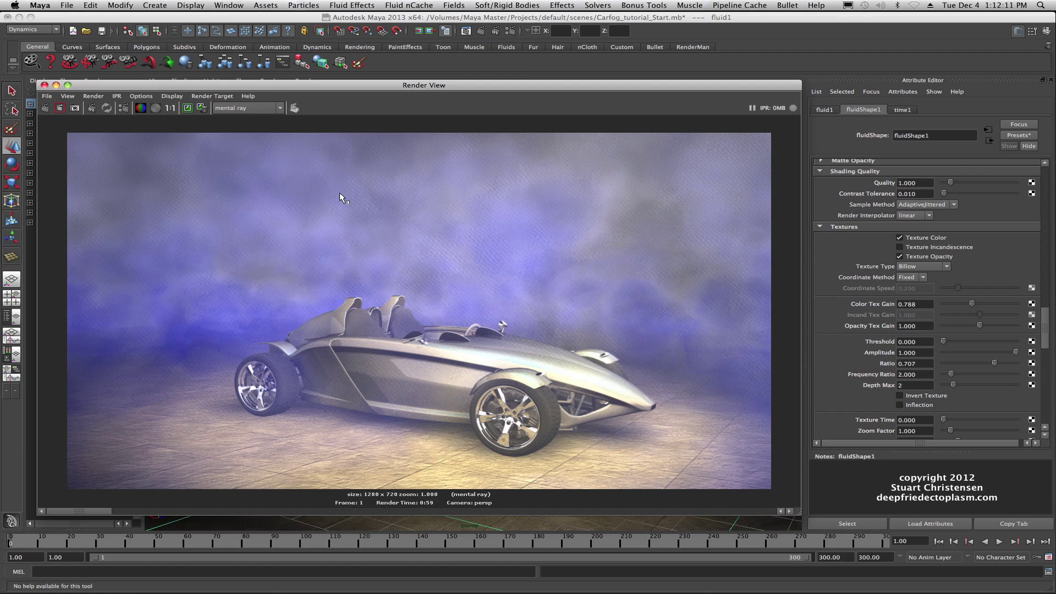
Lower the Billow texture's Amplitude to 0.780, Billow Density to 0.871 and Spottyness to 0.076
{"action": "scroll", "coordinate": [850, 374], "scroll_direction": "down", "scroll_amount": 2}
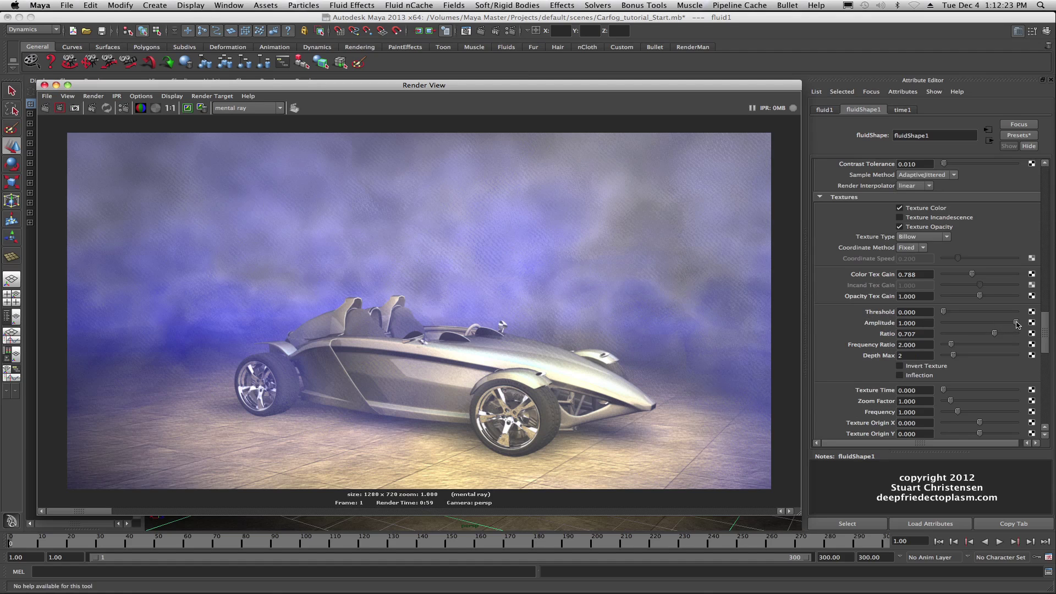
{"action": "left_click_drag", "start_coordinate": [1017, 324], "coordinate": [978, 333]}
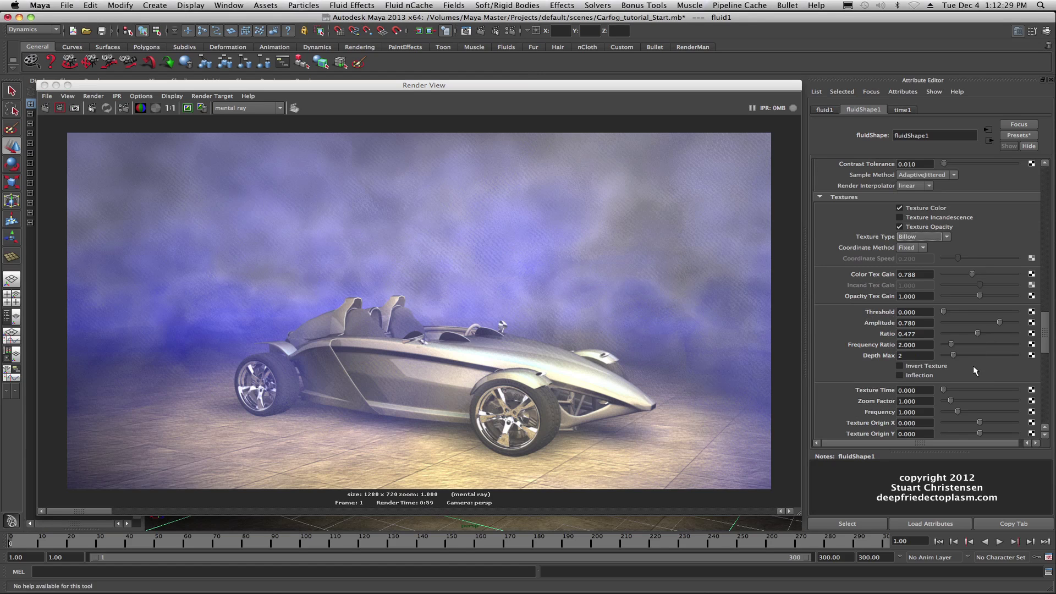
{"action": "scroll", "coordinate": [976, 362], "scroll_direction": "down", "scroll_amount": 5}
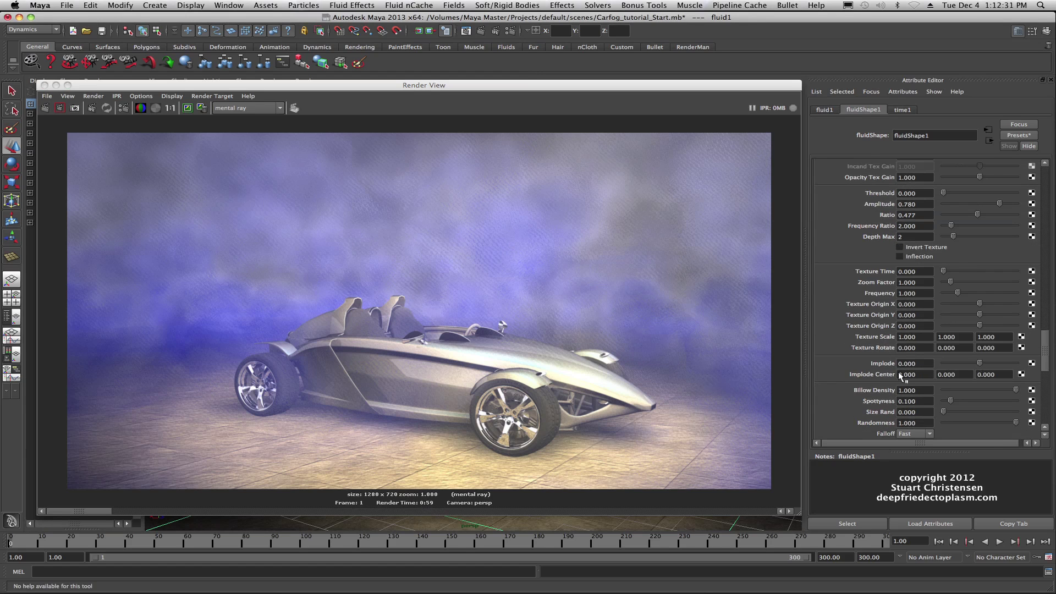
{"action": "scroll", "coordinate": [894, 373], "scroll_direction": "down", "scroll_amount": 1}
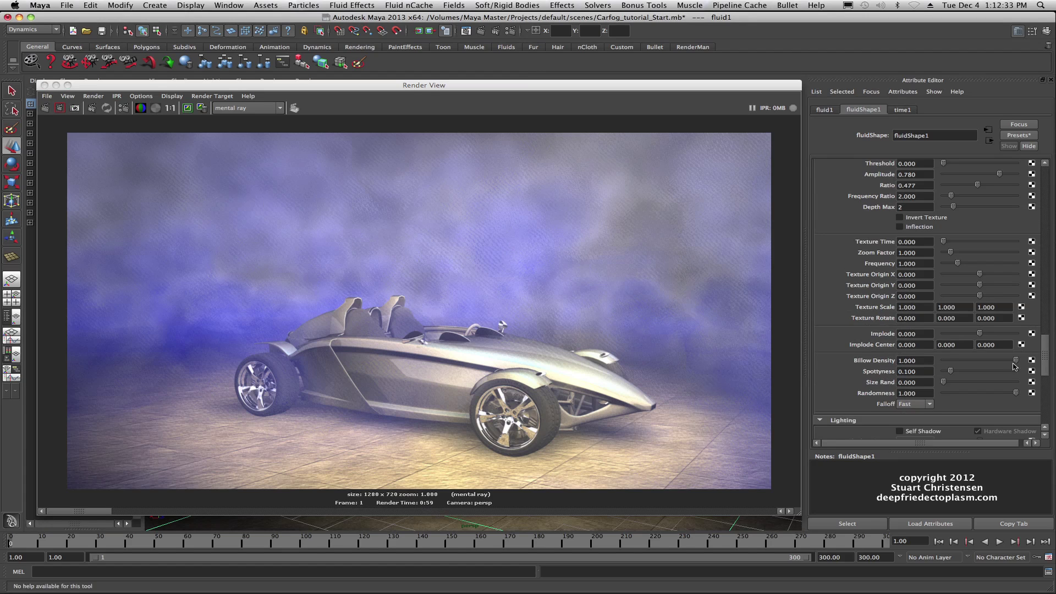
{"action": "left_click_drag", "start_coordinate": [1017, 362], "coordinate": [1008, 363]}
{"action": "left_click_drag", "start_coordinate": [950, 372], "coordinate": [949, 373]}
Lower the texture Ratio to 0.379 and keep the current render image for comparison
{"action": "scroll", "coordinate": [874, 259], "scroll_direction": "up", "scroll_amount": 2}
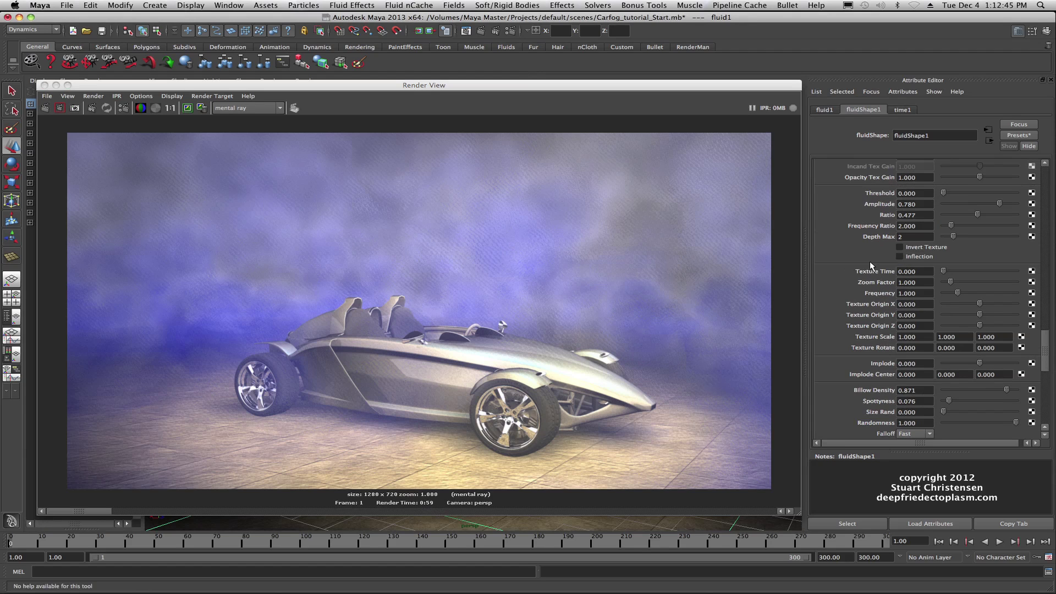
{"action": "scroll", "coordinate": [868, 222], "scroll_direction": "up", "scroll_amount": 2}
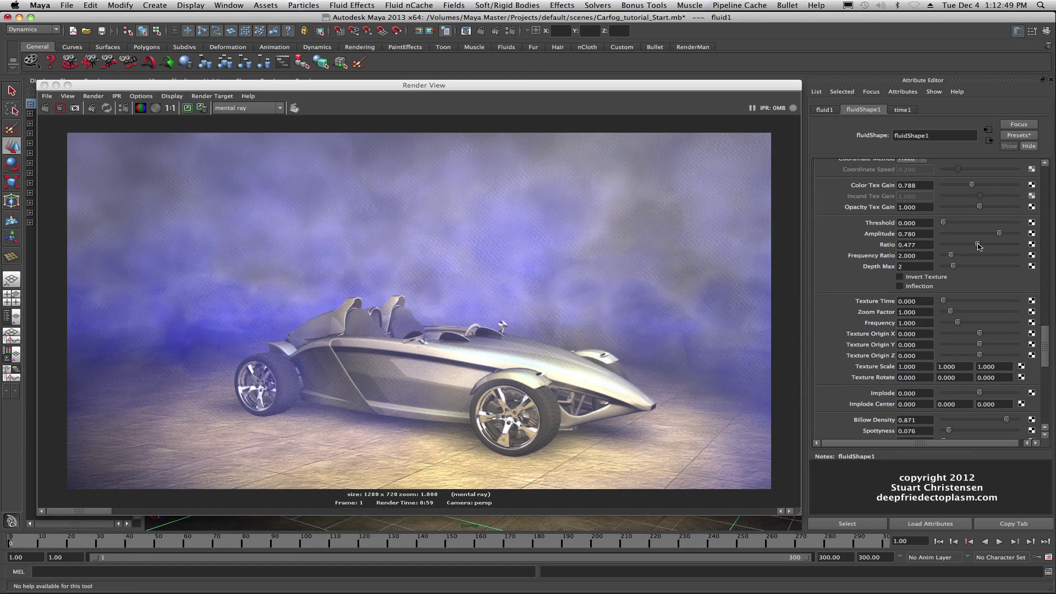
{"action": "left_click_drag", "start_coordinate": [978, 246], "coordinate": [971, 244]}
{"action": "left_click", "coordinate": [187, 109]}
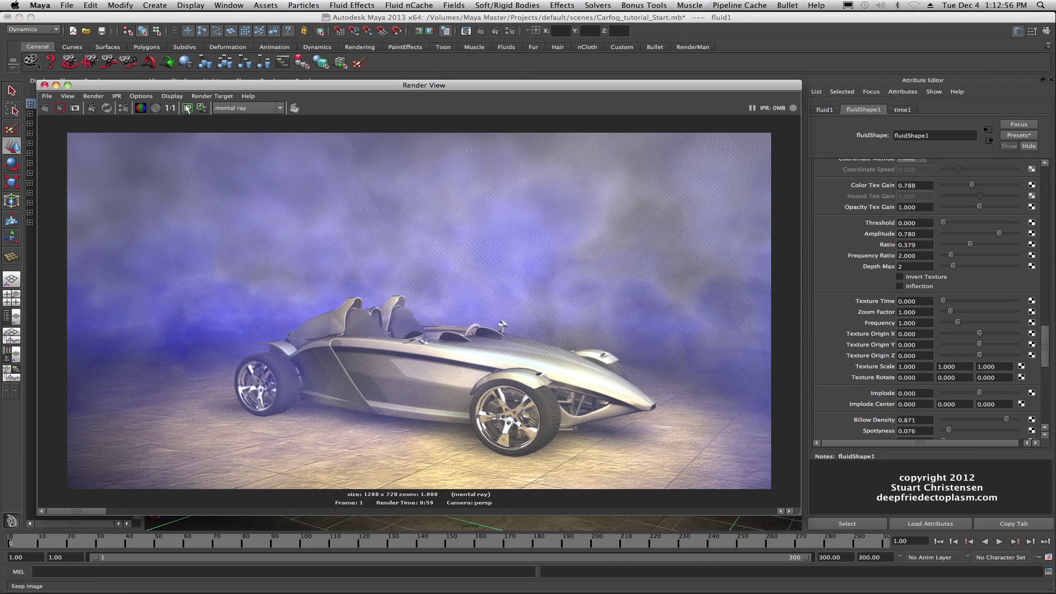
Re-render, then soften the Billow texture to Amplitude 0.500, Frequency Ratio 1.477 and Billow Density 0.652
{"action": "left_click", "coordinate": [46, 109]}
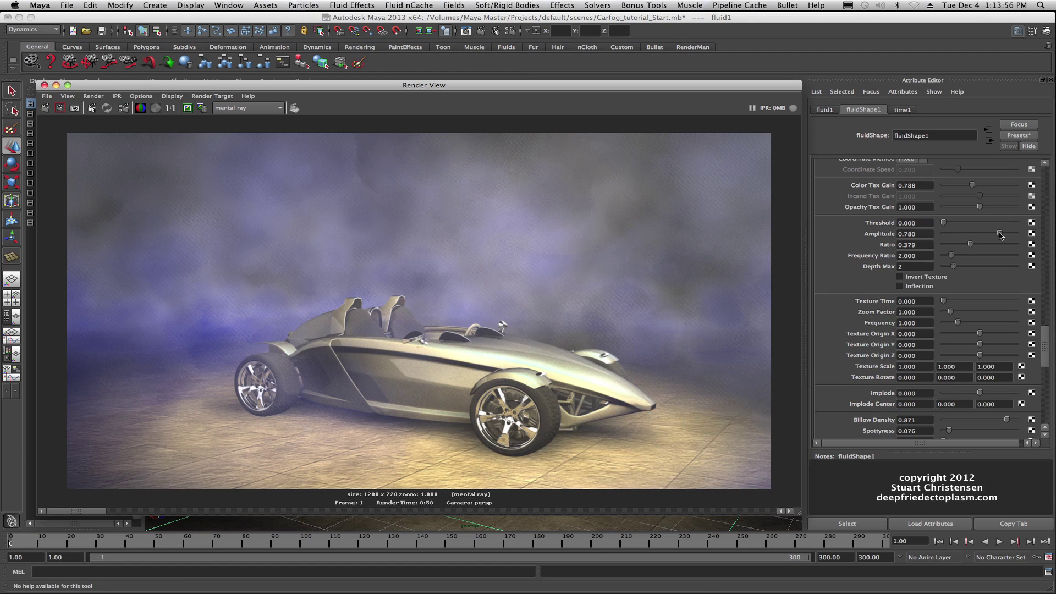
{"action": "left_click_drag", "start_coordinate": [999, 232], "coordinate": [963, 242]}
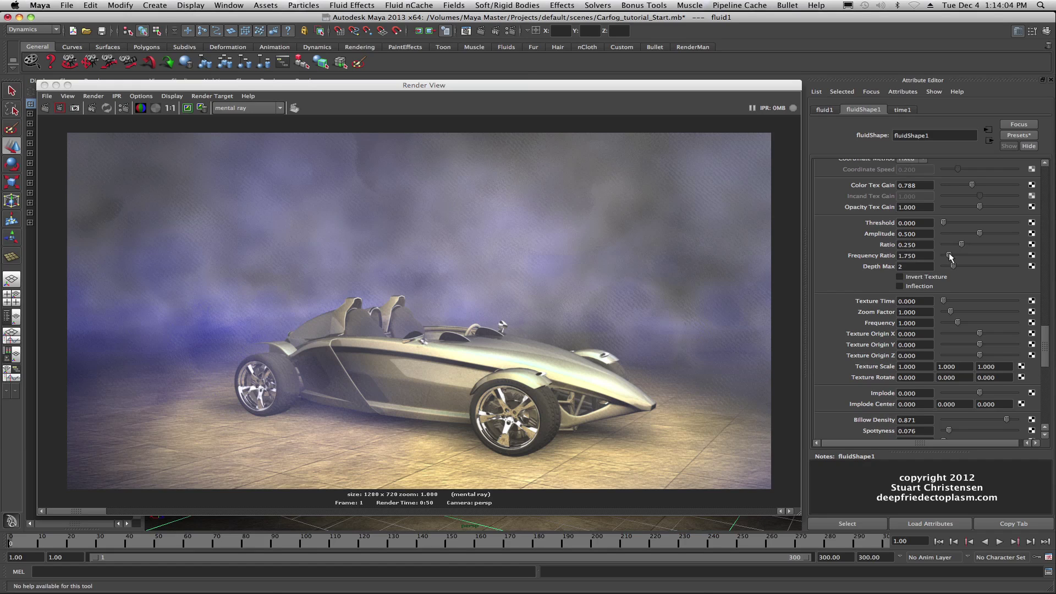
{"action": "left_click_drag", "start_coordinate": [948, 255], "coordinate": [947, 254]}
{"action": "scroll", "coordinate": [844, 358], "scroll_direction": "down", "scroll_amount": 2}
{"action": "left_click_drag", "start_coordinate": [1006, 392], "coordinate": [991, 392]}
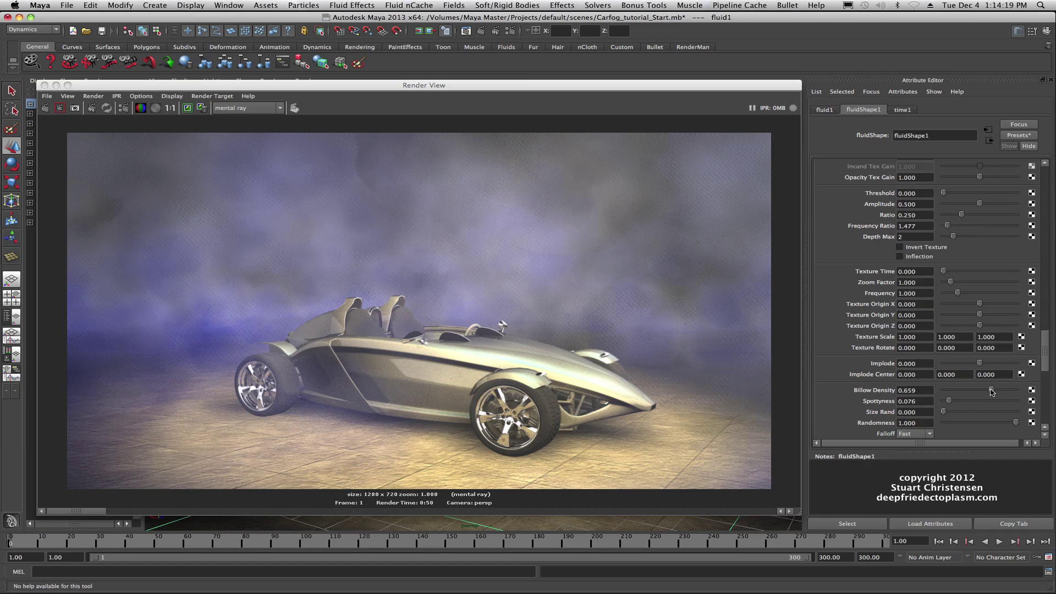
{"action": "left_click", "coordinate": [187, 109]}
Redo the mental ray render so the frame shows the subtler grey fog
{"action": "left_click", "coordinate": [46, 109]}
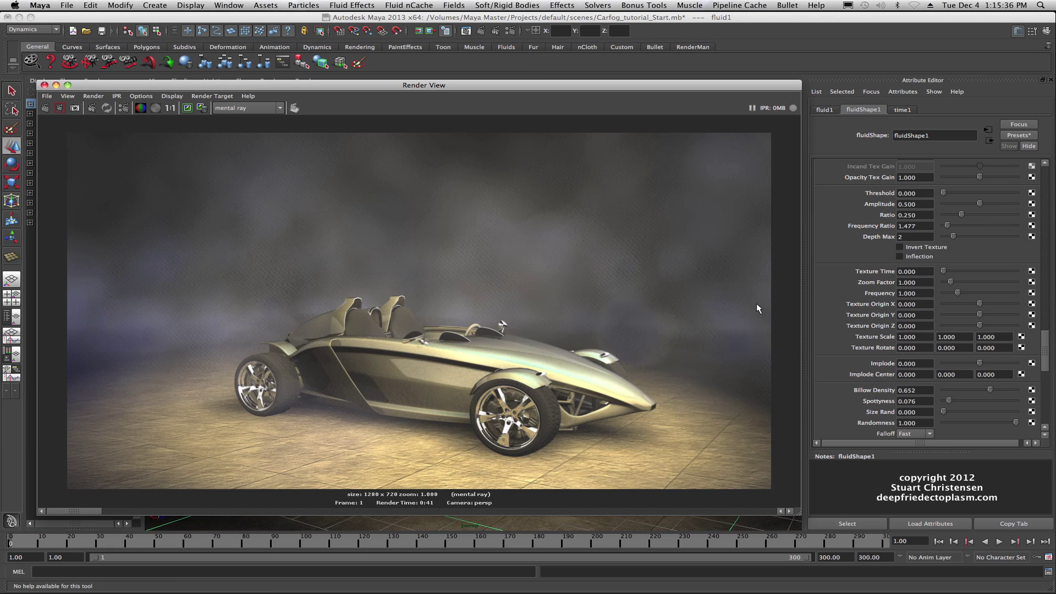
{"action": "scroll", "coordinate": [859, 301], "scroll_direction": "up", "scroll_amount": 5}
{"action": "scroll", "coordinate": [864, 275], "scroll_direction": "up", "scroll_amount": 1}
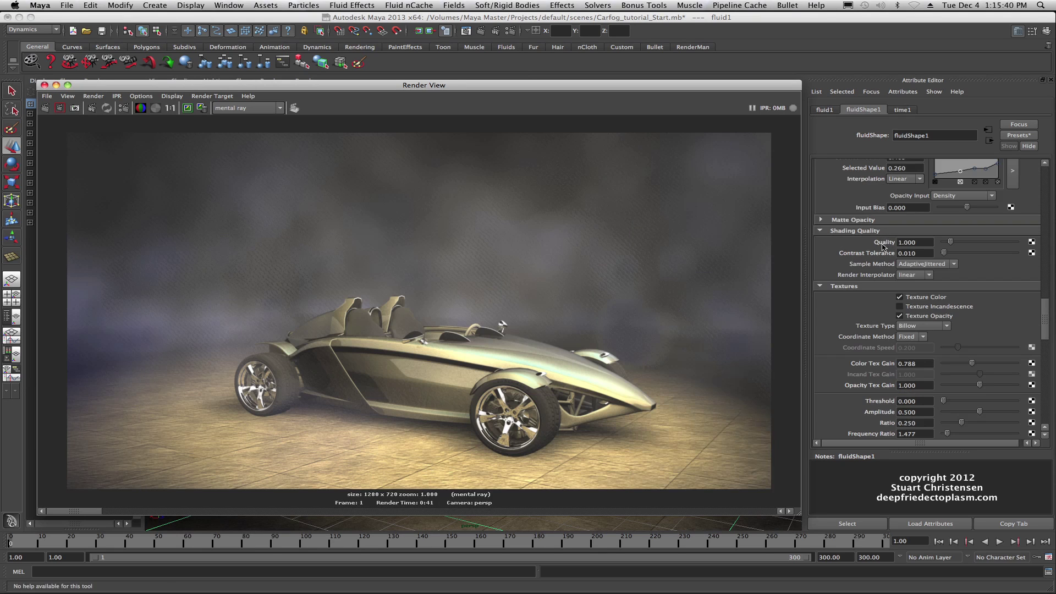
Set fog shading Quality to 2 with Adaptive sampling and smooth interpolator, then re-render the car
{"action": "left_click", "coordinate": [926, 243]}
{"action": "left_click_drag", "start_coordinate": [926, 243], "coordinate": [877, 242]}
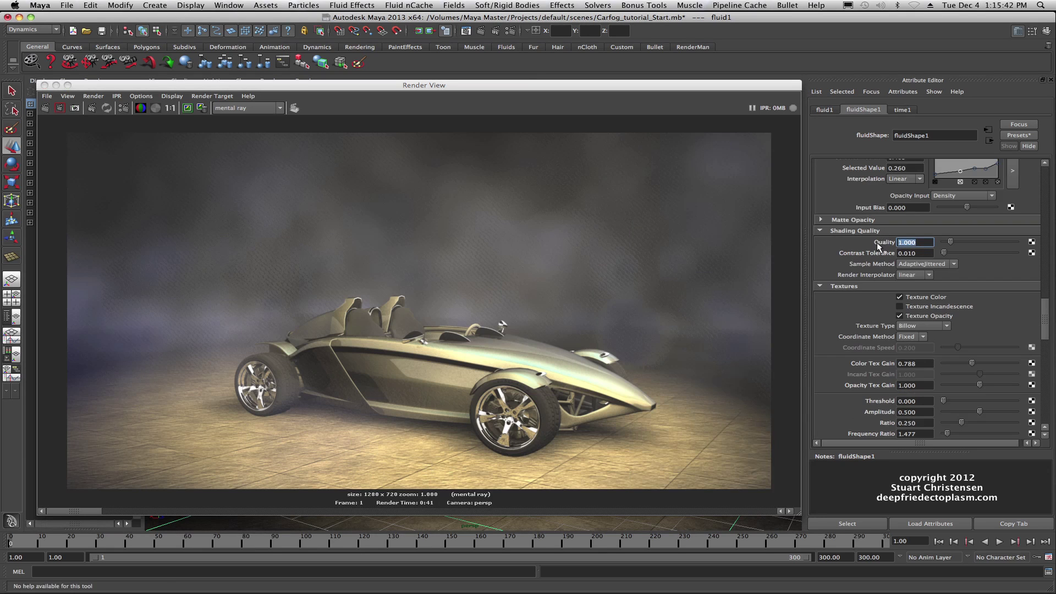
{"action": "type", "text": "2"}
{"action": "left_click", "coordinate": [955, 264]}
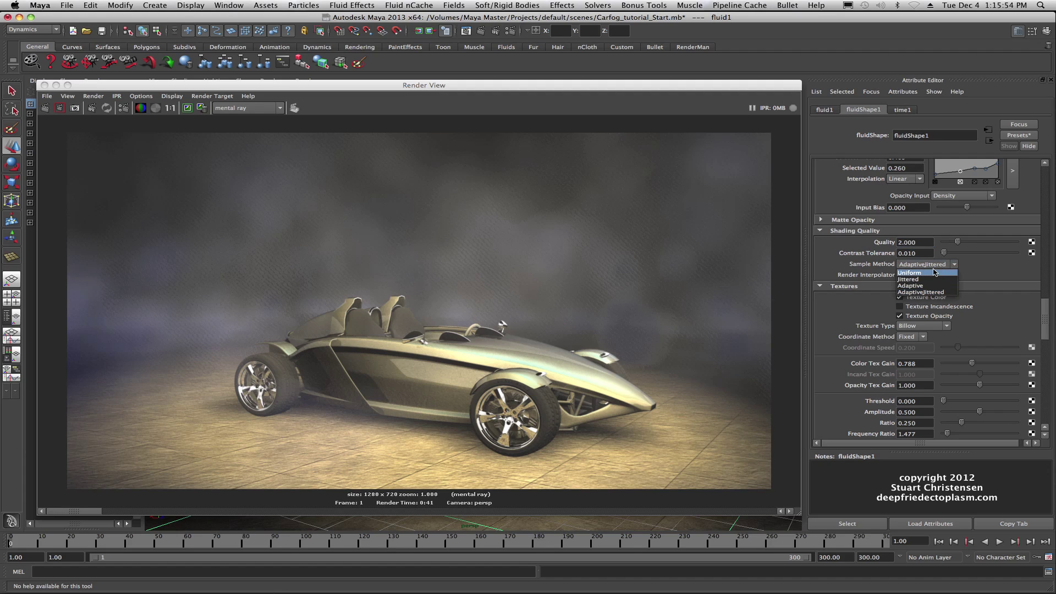
{"action": "left_click", "coordinate": [923, 285]}
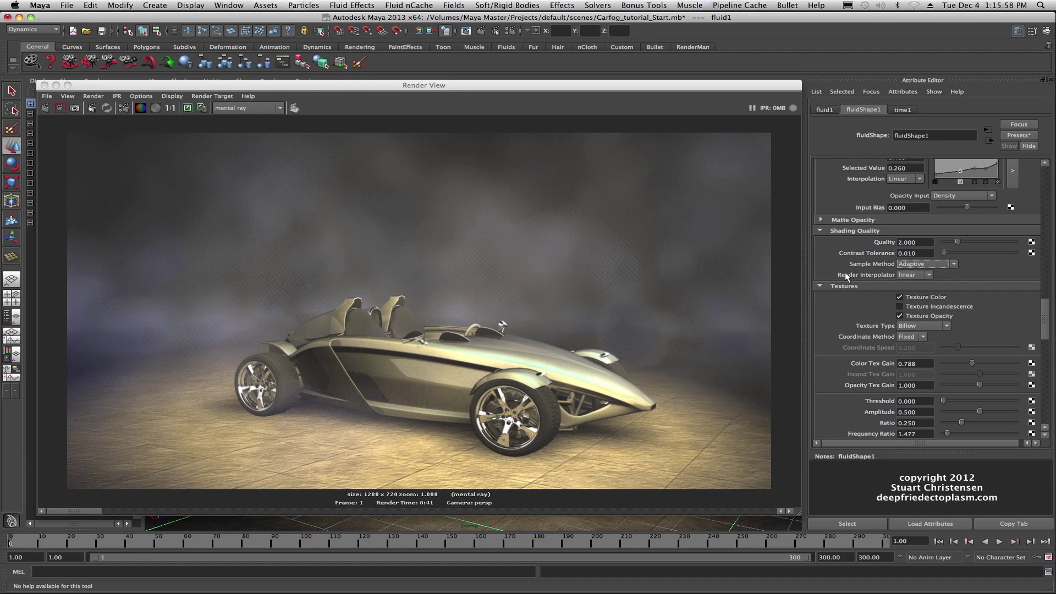
{"action": "left_click", "coordinate": [926, 276]}
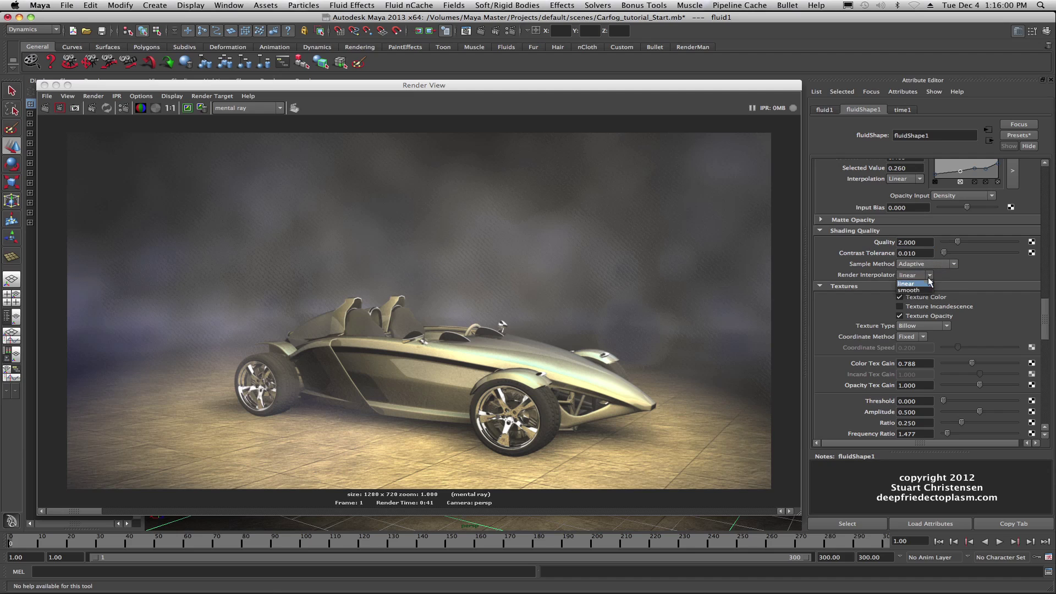
{"action": "left_click", "coordinate": [923, 290]}
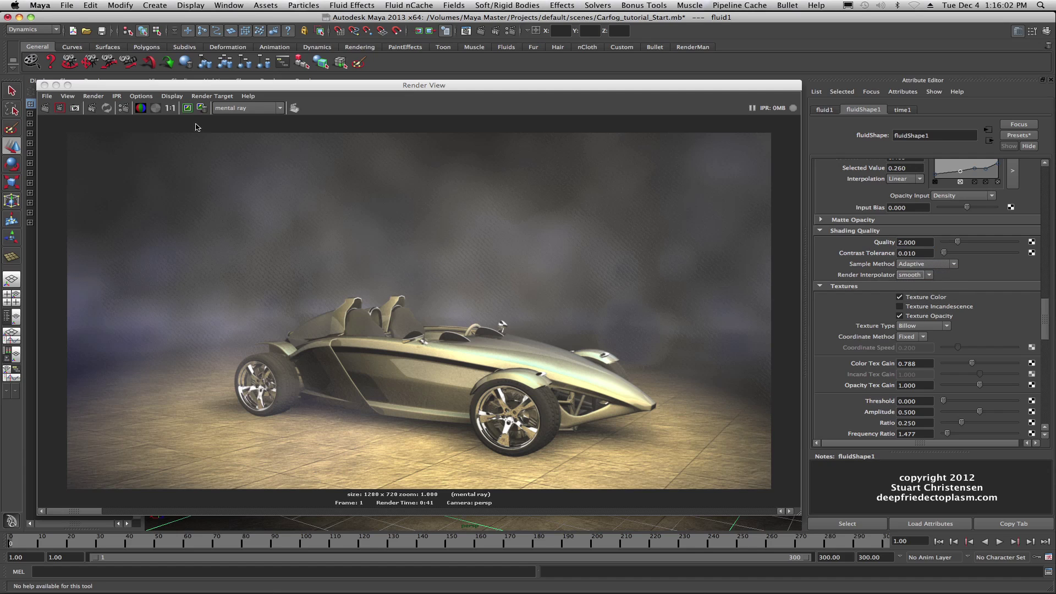
{"action": "left_click", "coordinate": [170, 110]}
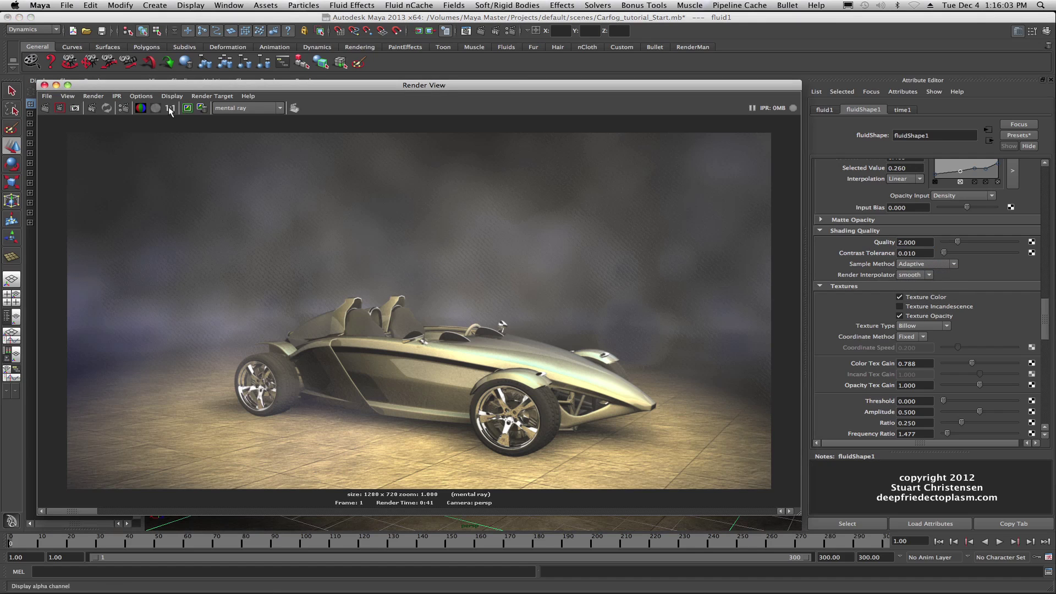
{"action": "left_click", "coordinate": [46, 109]}
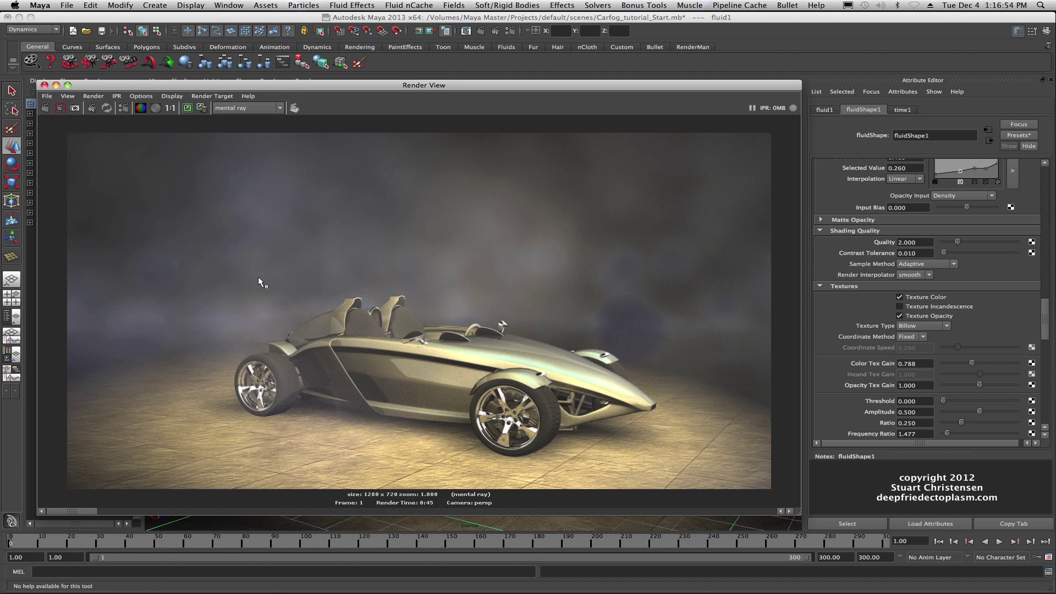
Move the Render View aside and scrub the Billow fog's Texture Time slider to preview the fog evolving
{"action": "left_click_drag", "start_coordinate": [195, 88], "coordinate": [194, 88]}
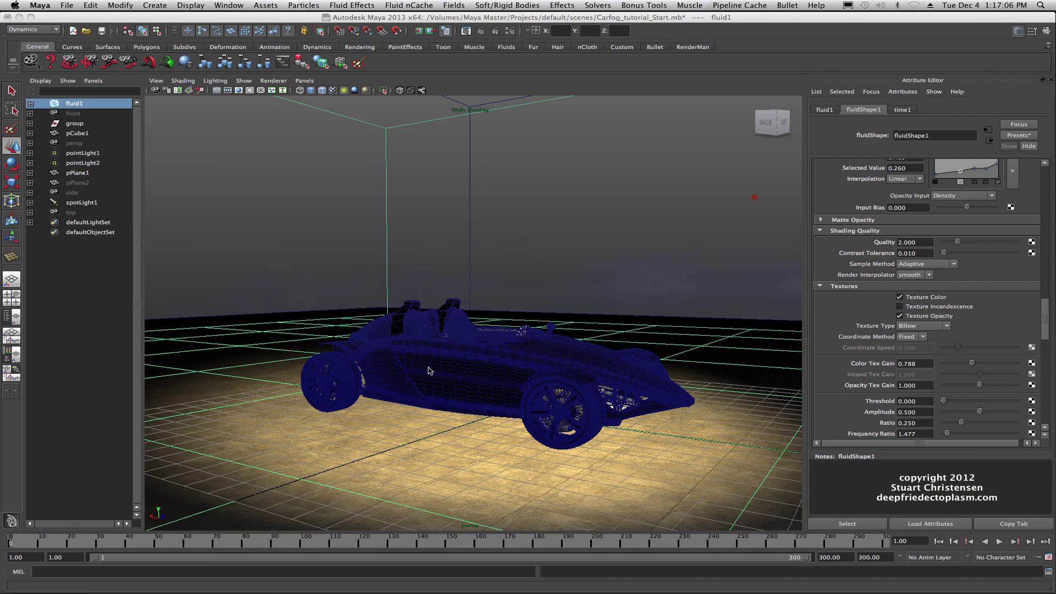
{"action": "scroll", "coordinate": [868, 391], "scroll_direction": "down", "scroll_amount": 3}
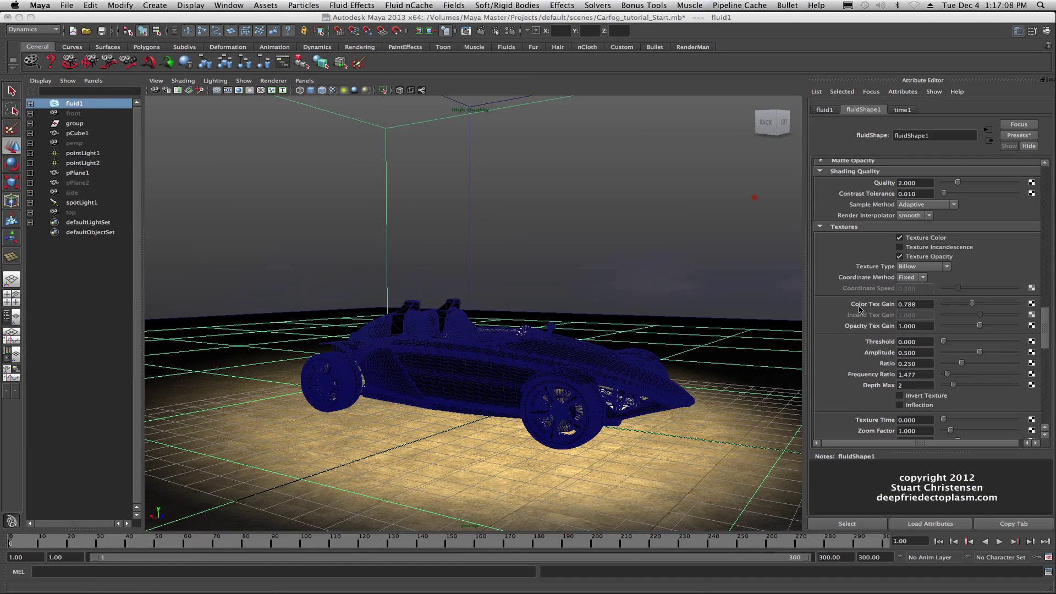
{"action": "scroll", "coordinate": [848, 354], "scroll_direction": "down", "scroll_amount": 4}
{"action": "scroll", "coordinate": [848, 355], "scroll_direction": "down", "scroll_amount": 2}
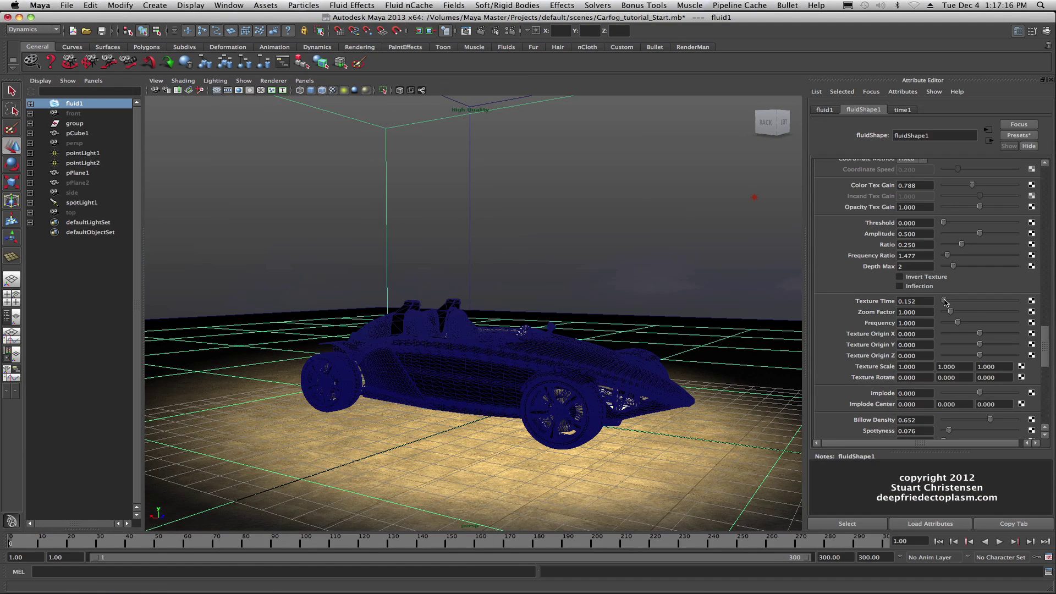
{"action": "left_click_drag", "start_coordinate": [944, 302], "coordinate": [887, 303]}
Key Texture Time at 0.000 on frame 1, test playback, and raise its value for the later key
{"action": "right_click", "coordinate": [864, 306]}
{"action": "left_click", "coordinate": [879, 317]}
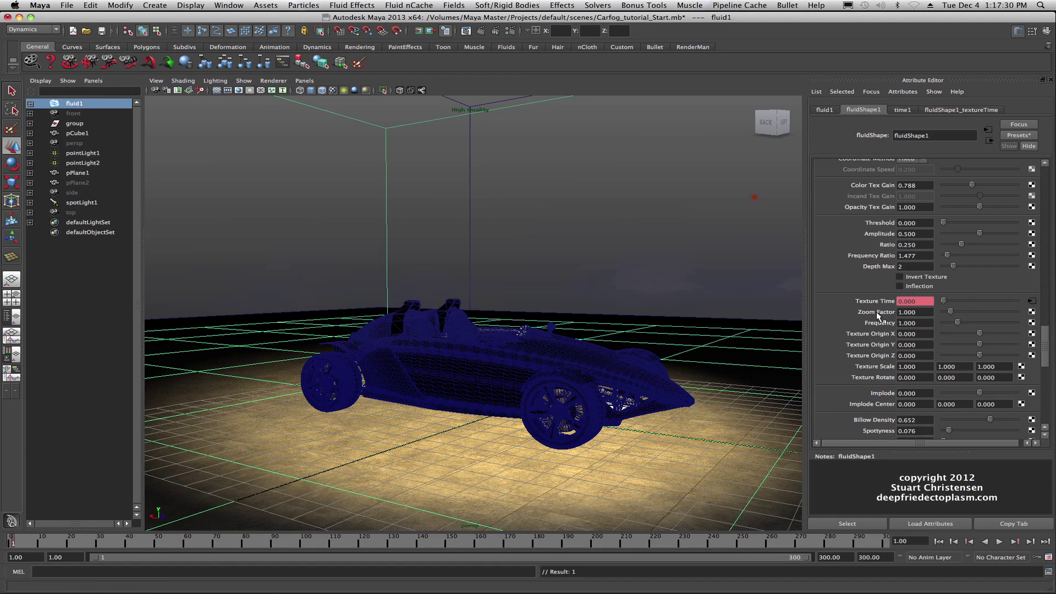
{"action": "key", "text": "alt+v"}
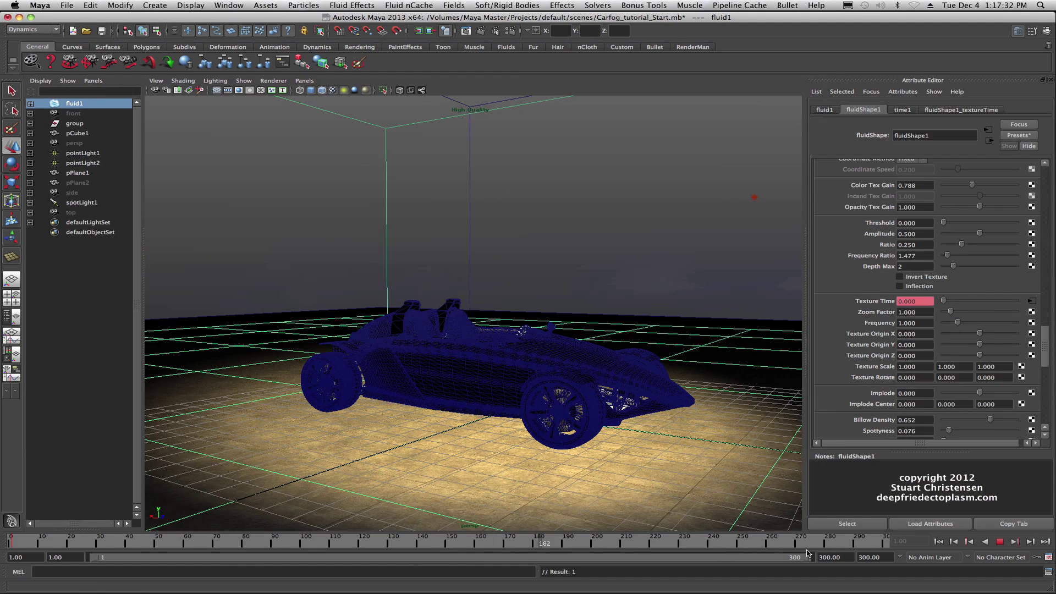
{"action": "key", "text": "alt+v"}
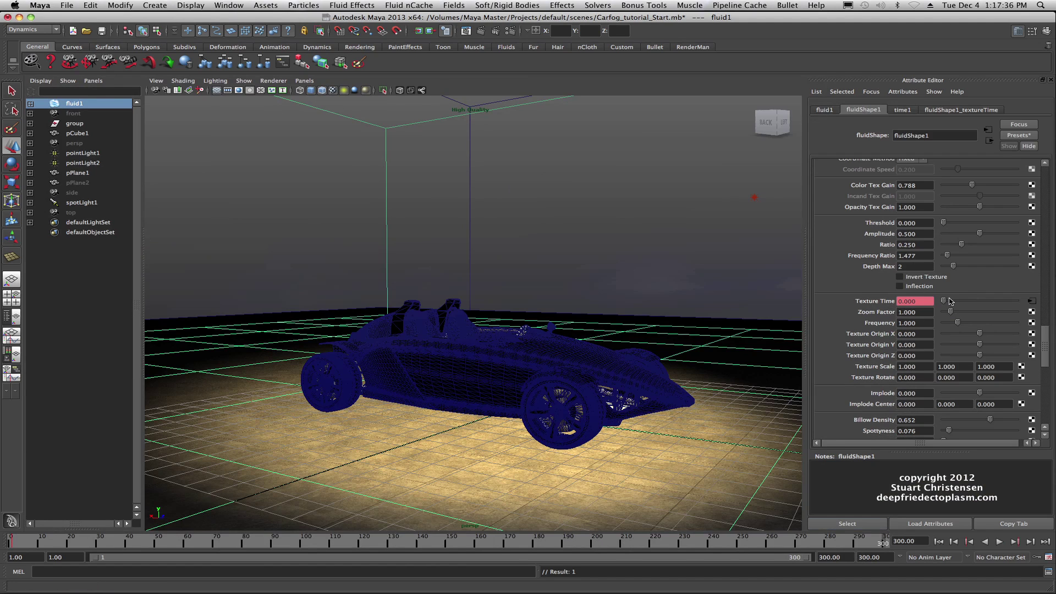
{"action": "left_click_drag", "start_coordinate": [943, 302], "coordinate": [950, 301]}
{"action": "right_click_drag", "start_coordinate": [879, 306], "coordinate": [884, 318]}
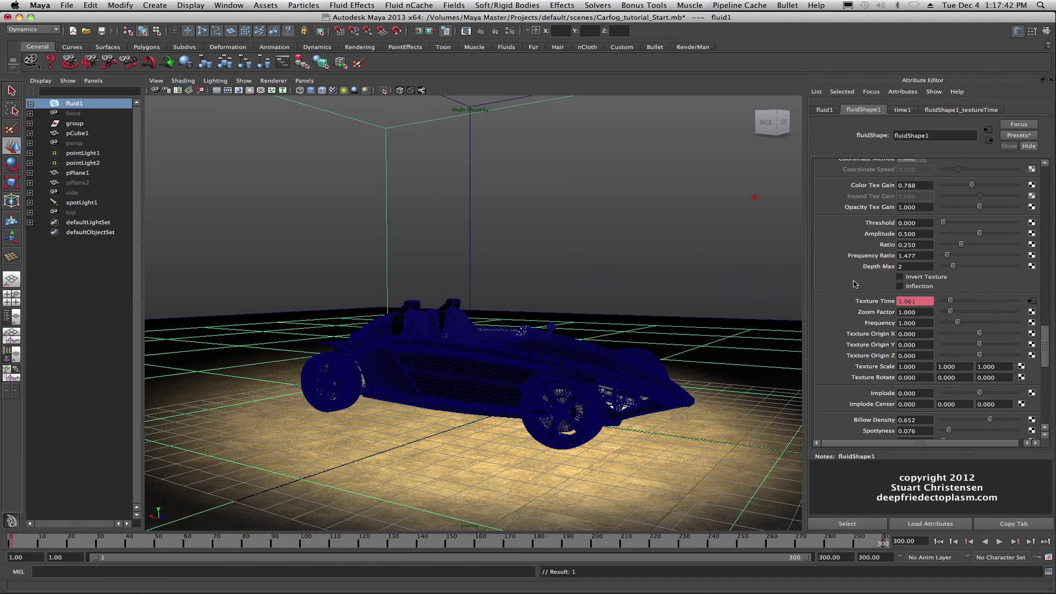
Select the fluid node, return to frame 1 and play back the animated fog
{"action": "left_click", "coordinate": [842, 519]}
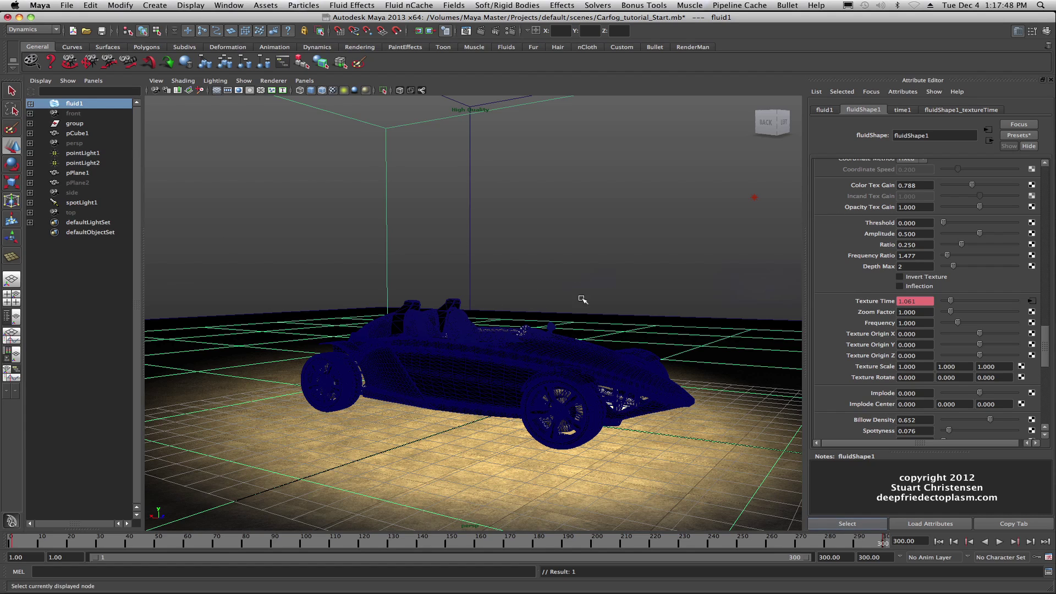
{"action": "left_click", "coordinate": [34, 543]}
{"action": "left_click", "coordinate": [14, 545]}
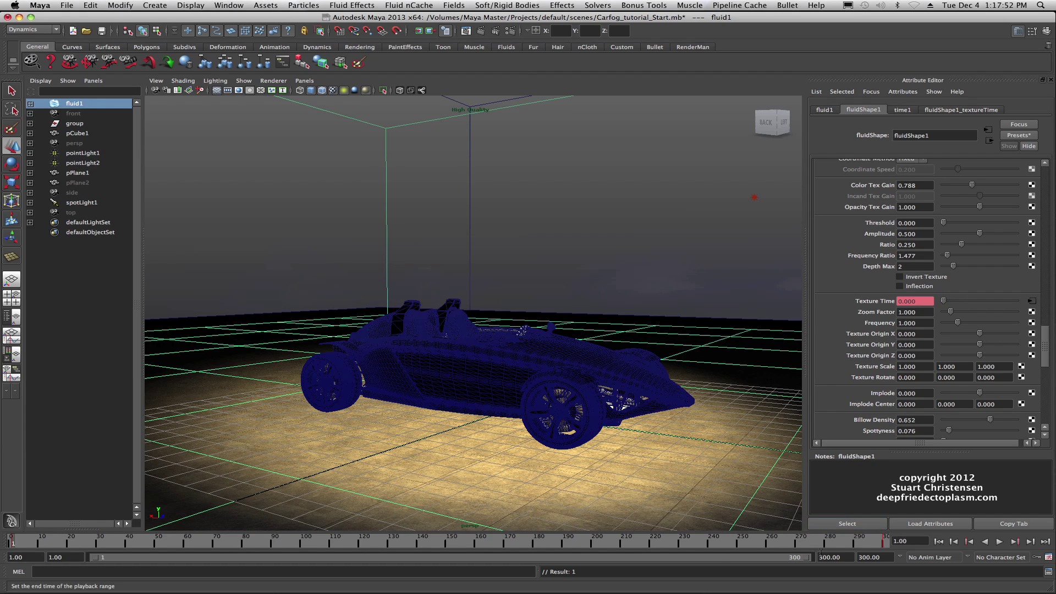
{"action": "left_click", "coordinate": [1000, 543]}
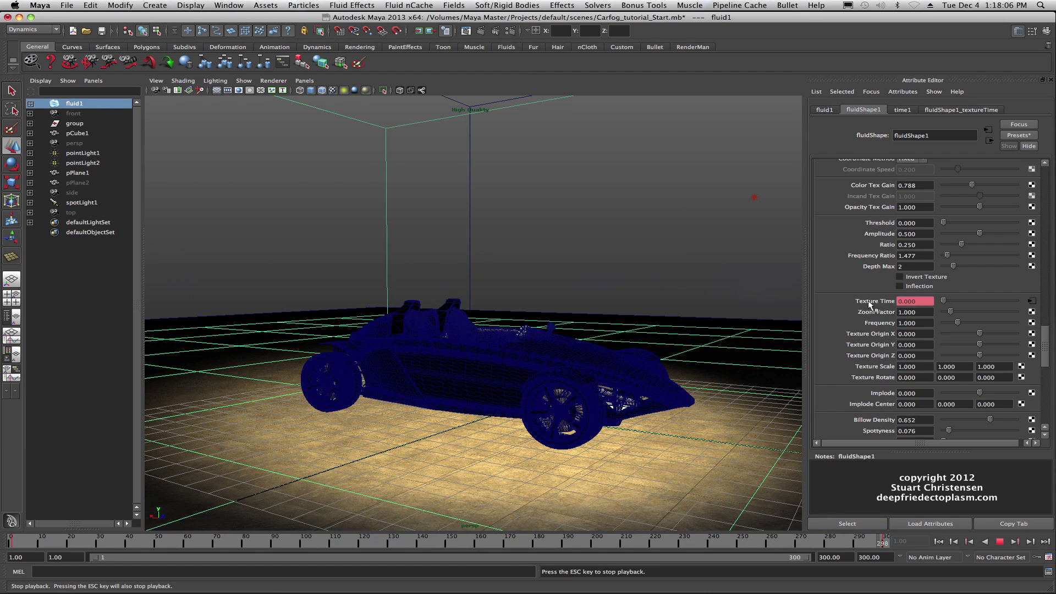
{"action": "key", "text": "Escape"}
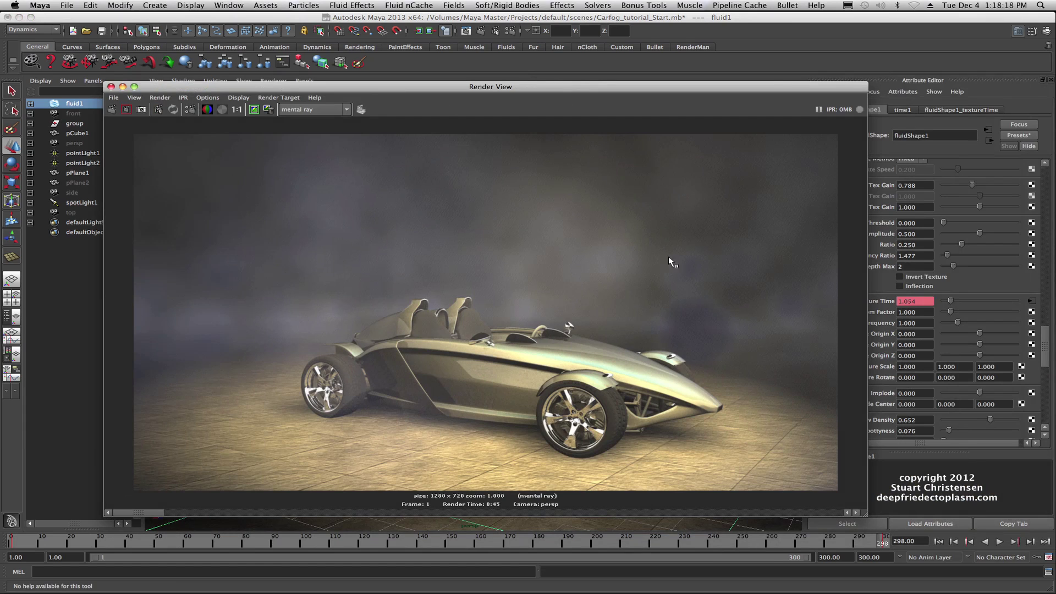
{"action": "left_click_drag", "start_coordinate": [772, 89], "coordinate": [706, 86]}
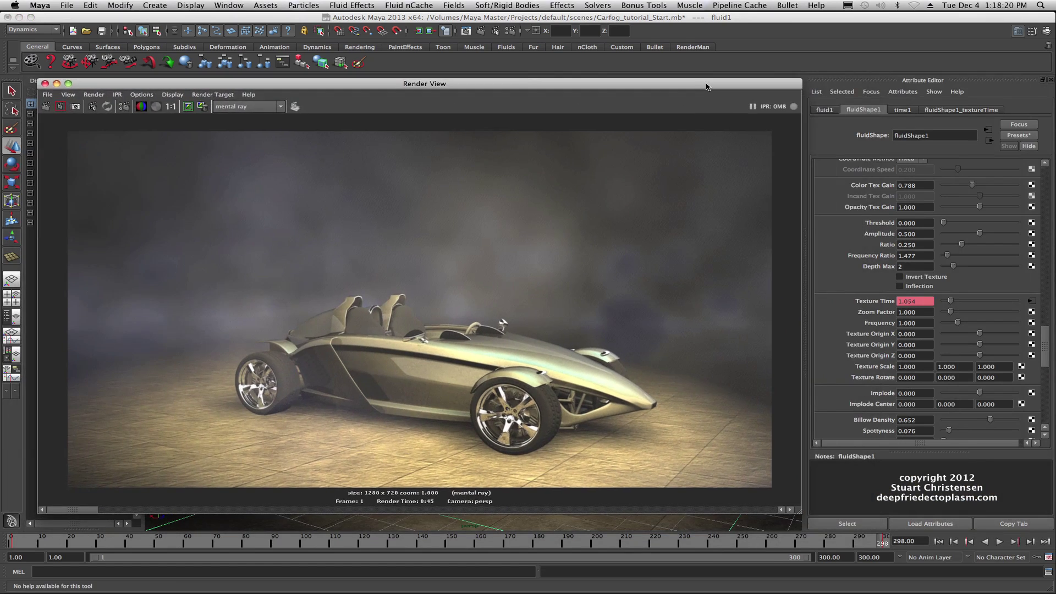
{"action": "scroll", "coordinate": [877, 217], "scroll_direction": "up", "scroll_amount": 6}
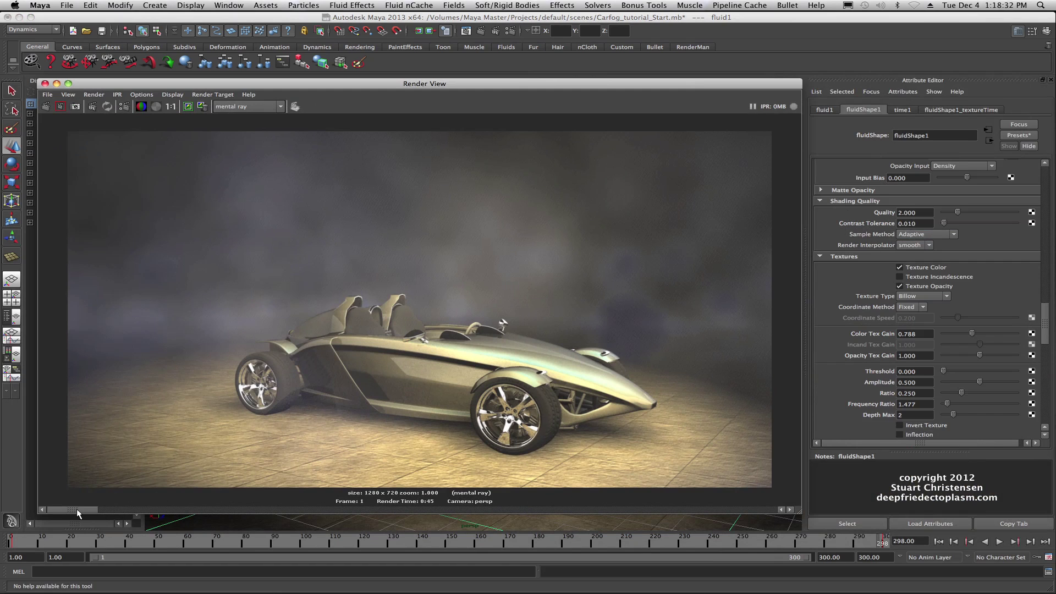
{"action": "left_click_drag", "start_coordinate": [97, 506], "coordinate": [111, 507]}
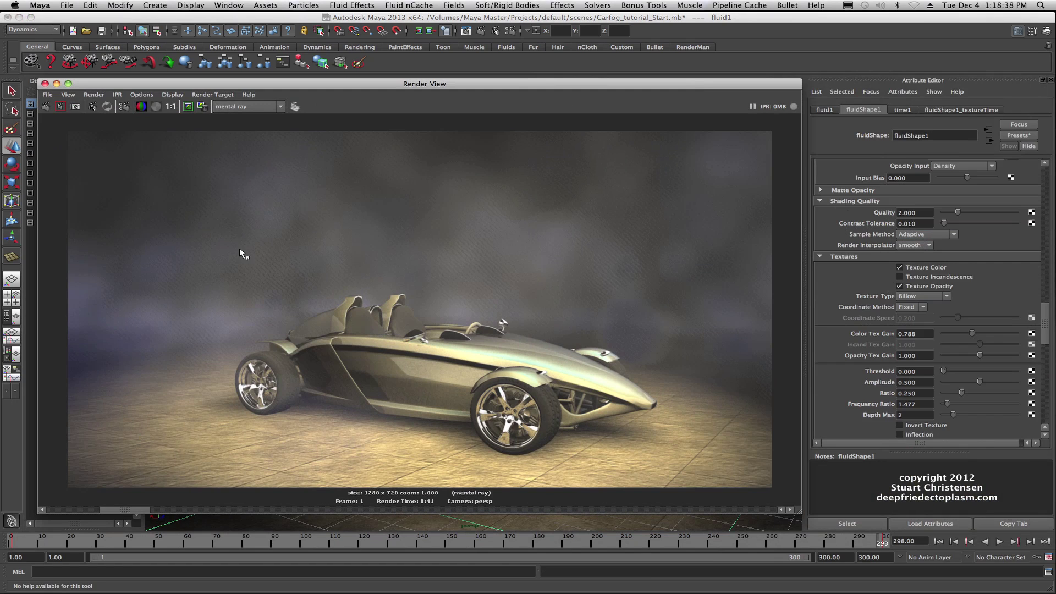
{"action": "left_click_drag", "start_coordinate": [121, 508], "coordinate": [117, 511]}
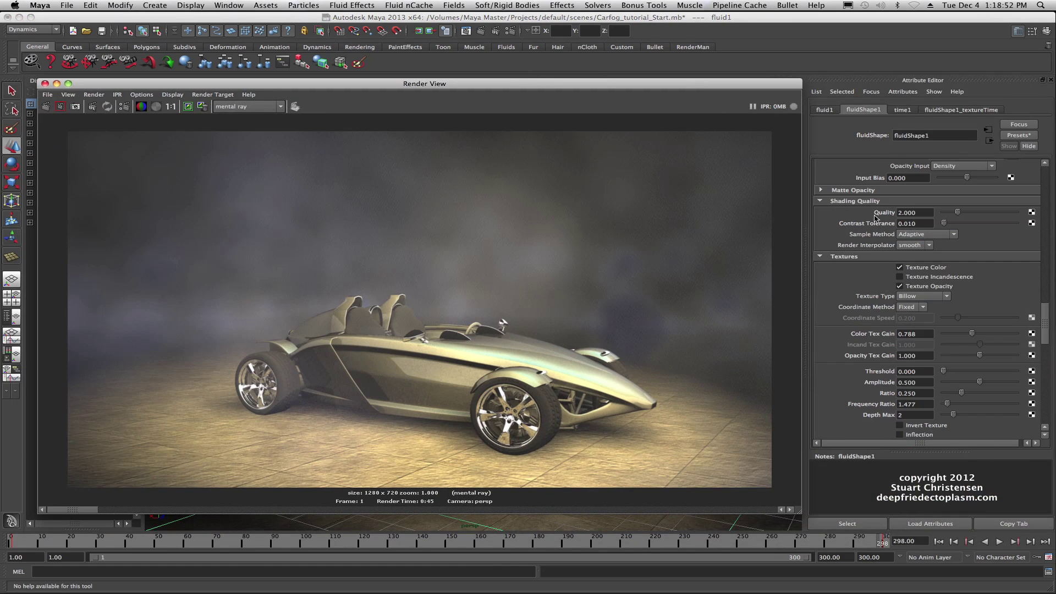
{"action": "scroll", "coordinate": [870, 234], "scroll_direction": "up", "scroll_amount": 15}
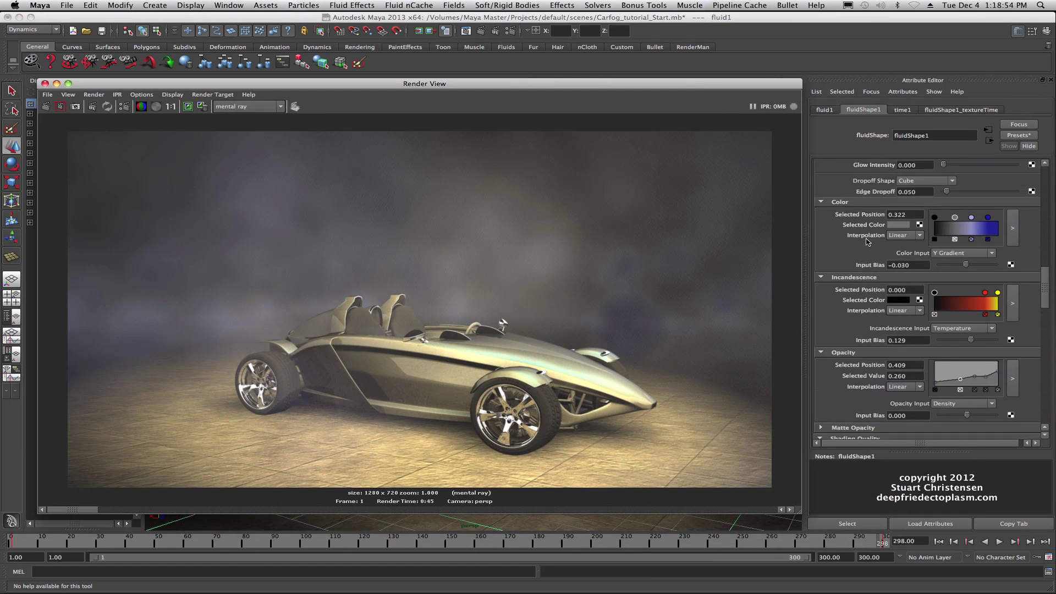
{"action": "scroll", "coordinate": [868, 234], "scroll_direction": "up", "scroll_amount": 12}
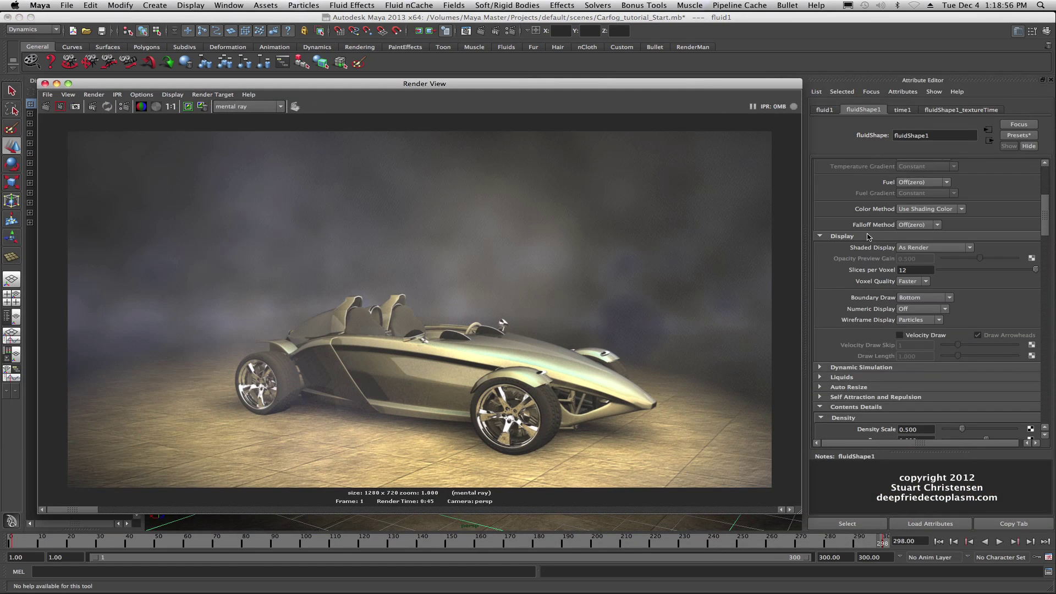
{"action": "scroll", "coordinate": [868, 224], "scroll_direction": "up", "scroll_amount": 5}
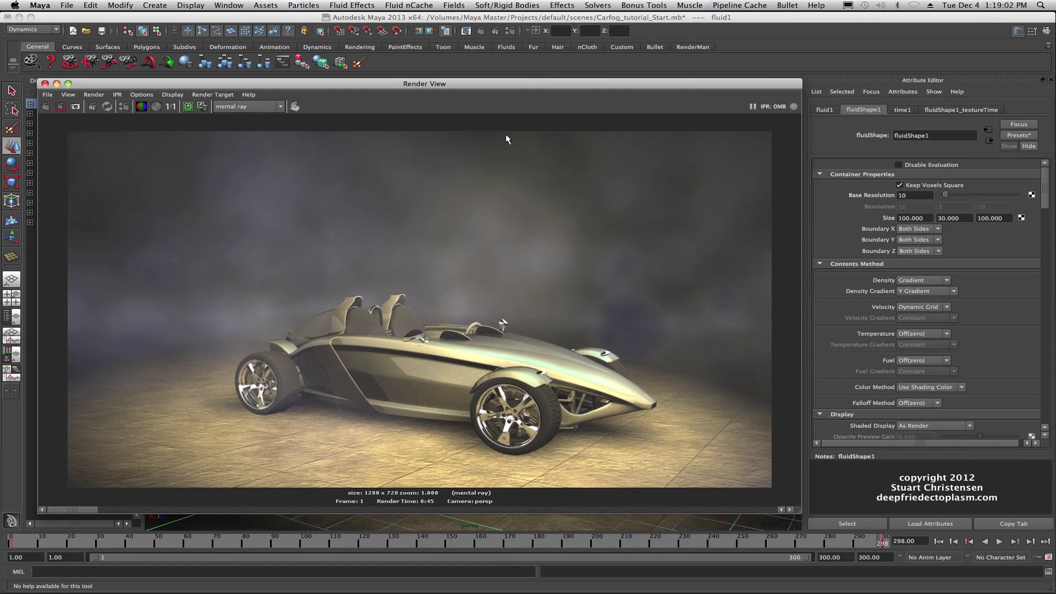
{"action": "left_click_drag", "start_coordinate": [368, 83], "coordinate": [399, 100]}
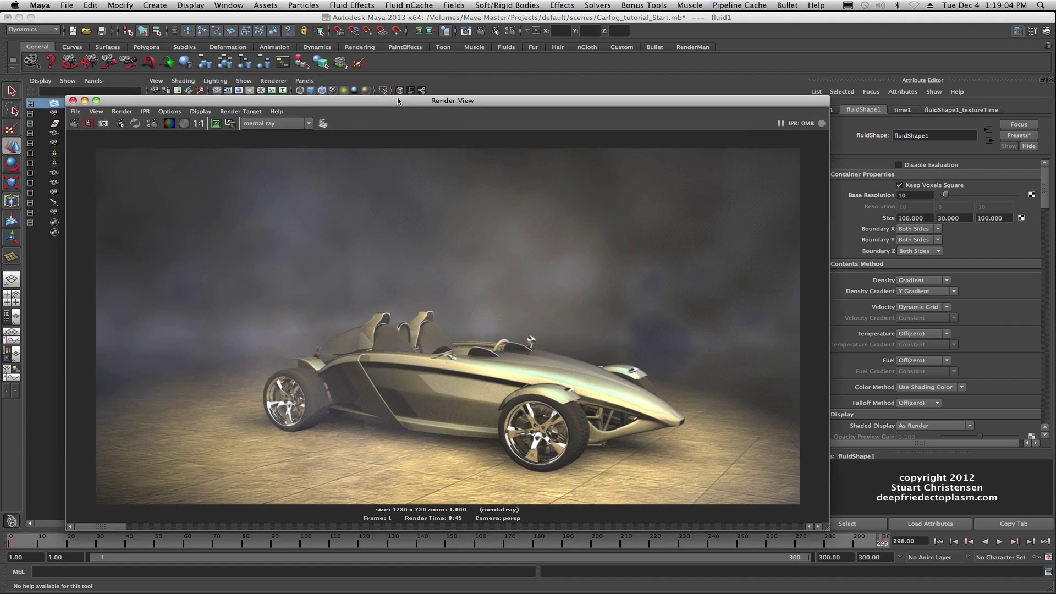